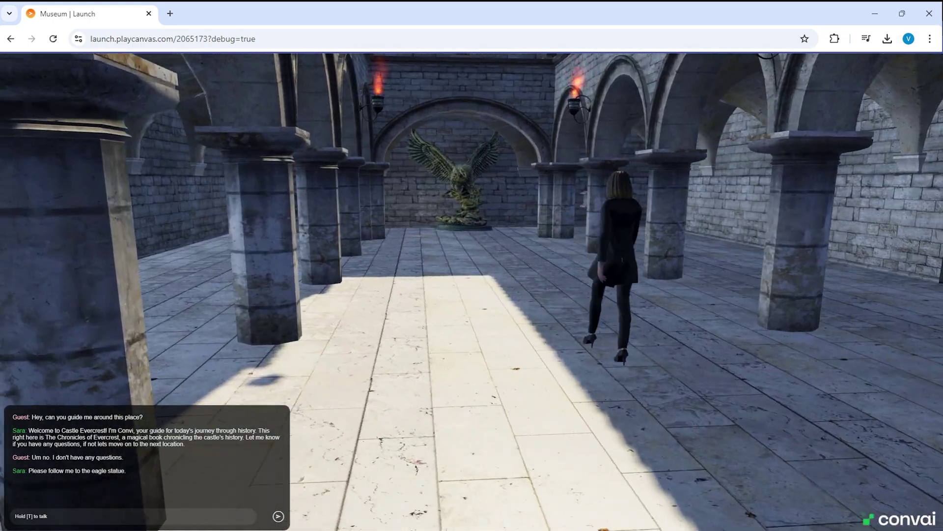
# Walk forward through the colonnade after the guide, then sidestep left and right to reach the eagle statue
pyautogui.press('w')
pyautogui.press('w')
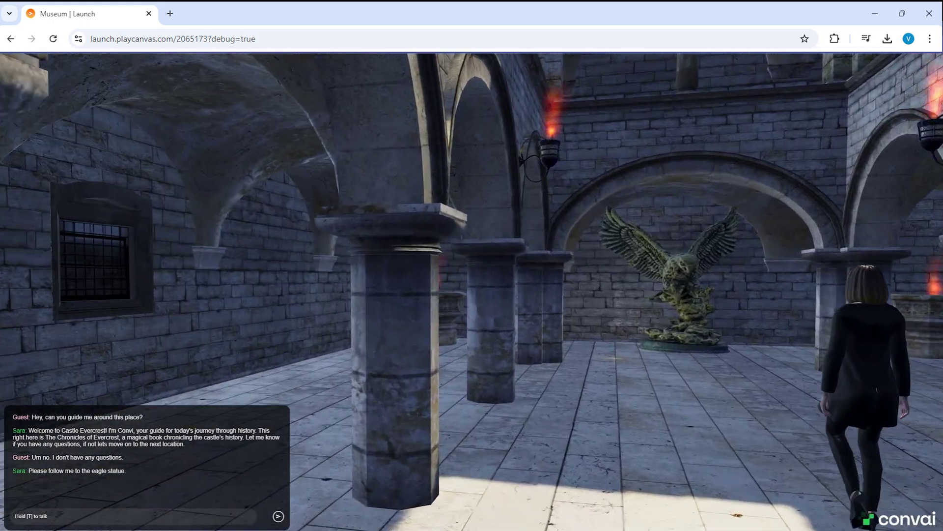
pyautogui.press('w')
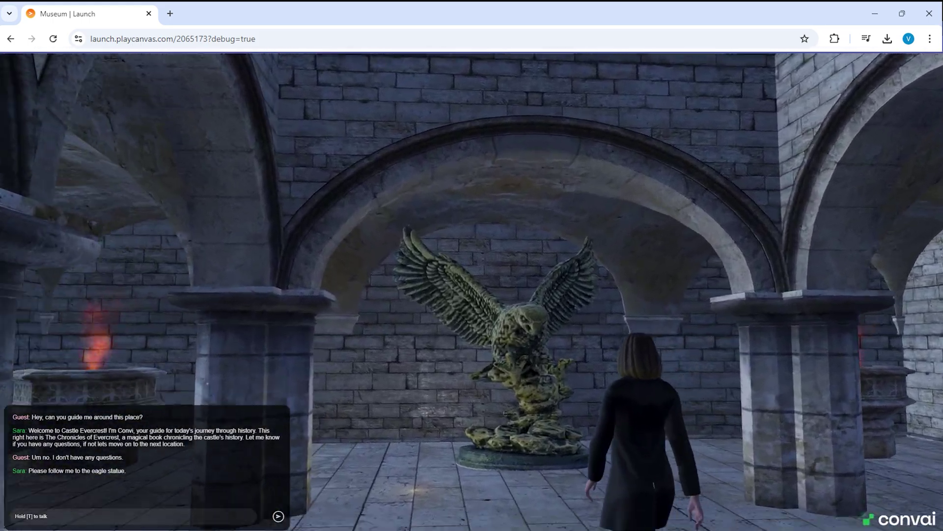
pyautogui.press('w')
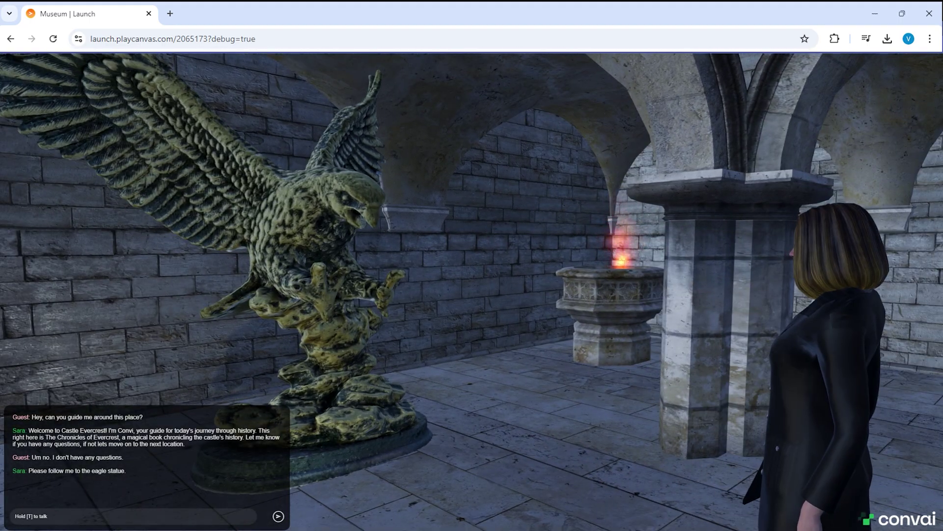
pyautogui.press('w')
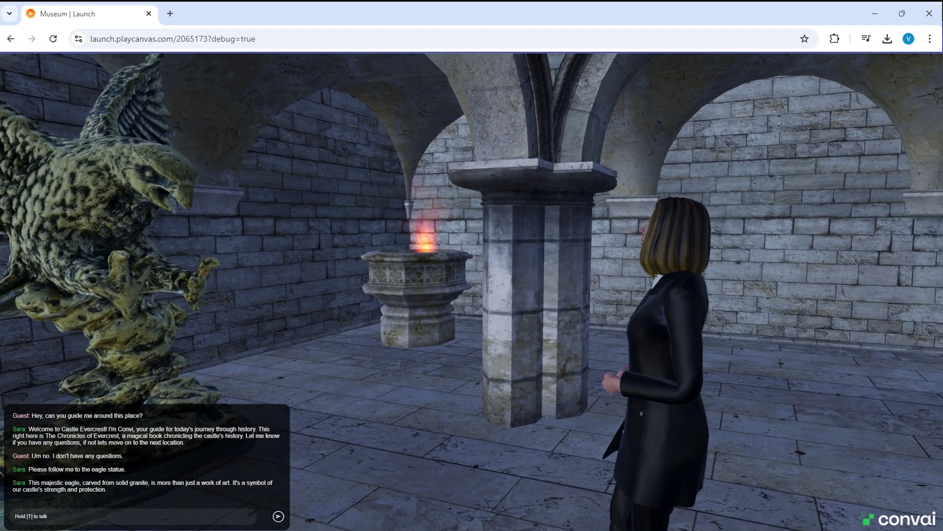
pyautogui.press('a')
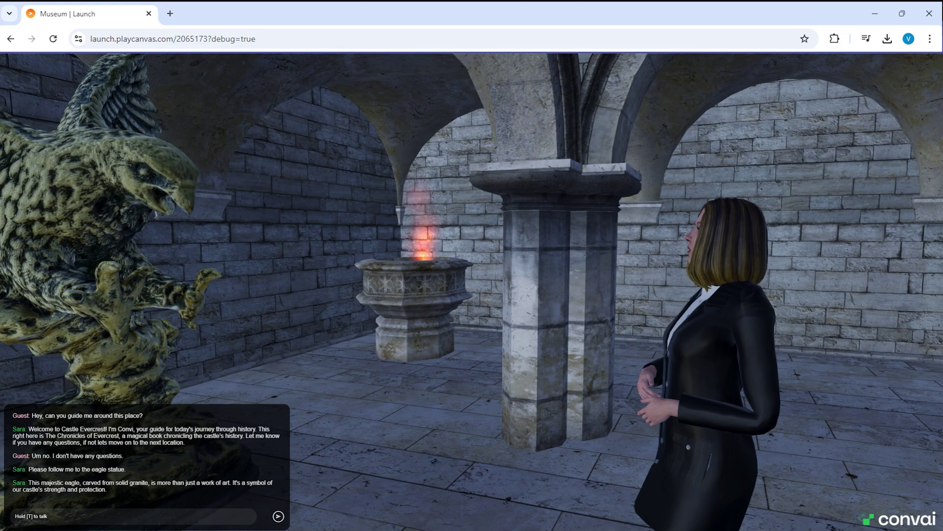
pyautogui.press('a')
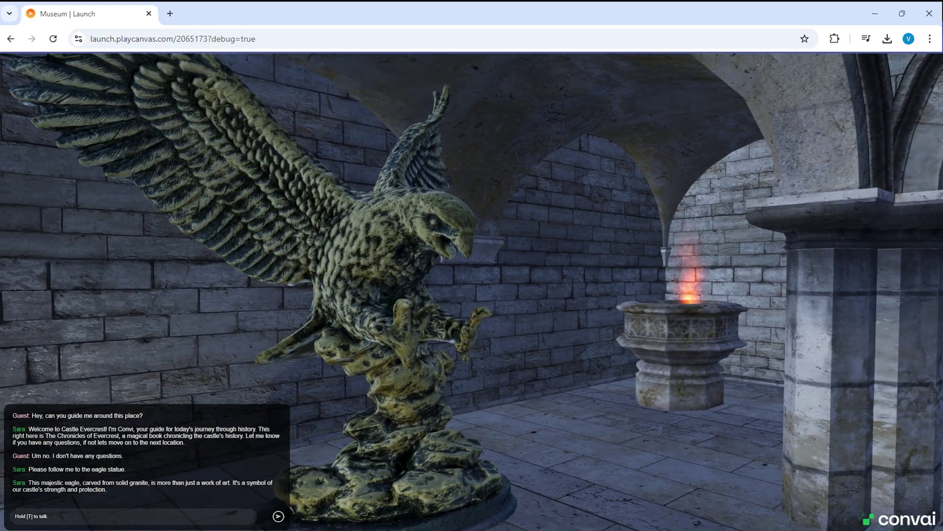
pyautogui.press('d')
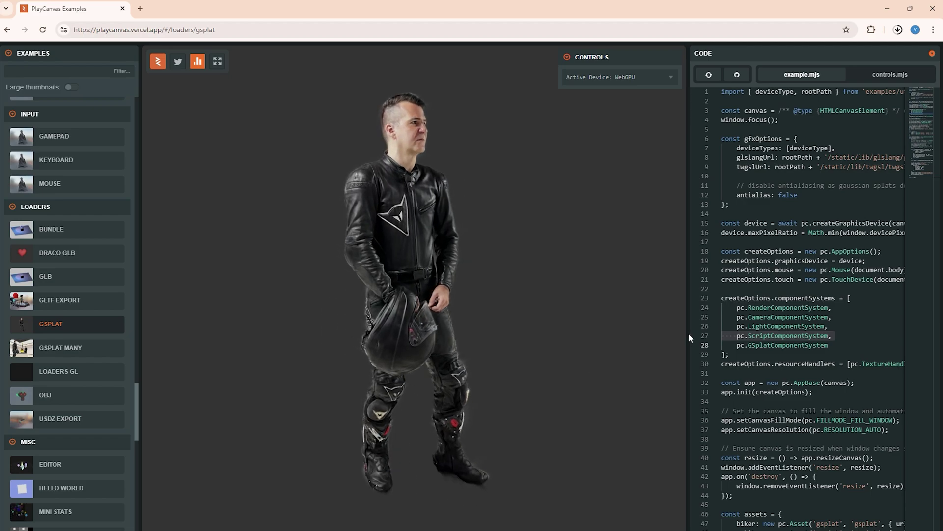
# Resize the GSplat example's code panel, then walk forward after the guide in the Convai factory demo
pyautogui.moveTo(688, 332); pyautogui.dragTo(681, 357)
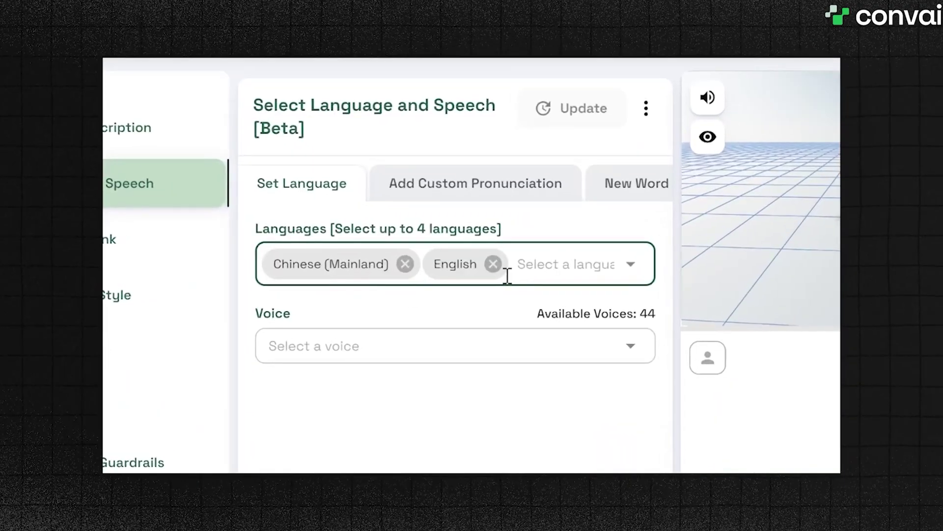
pyautogui.click(344, 245)
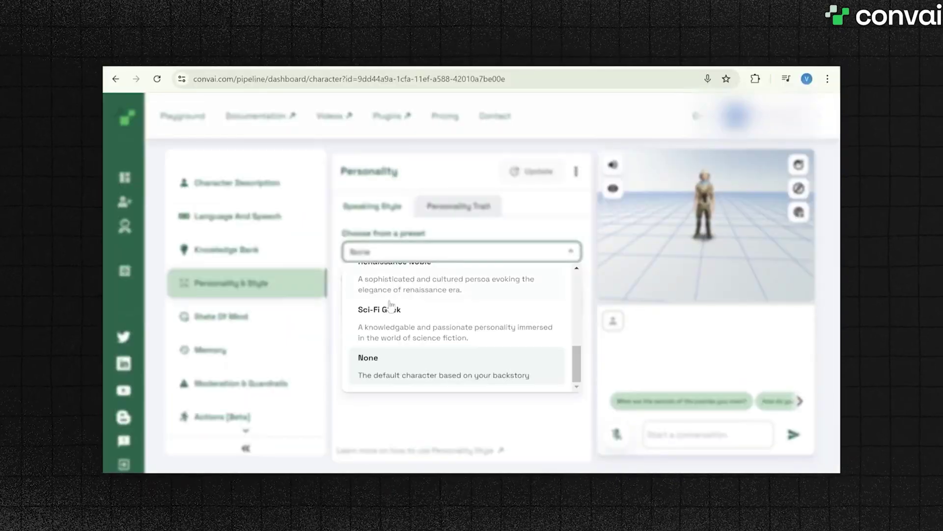
pyautogui.scroll(3, 391, 317)
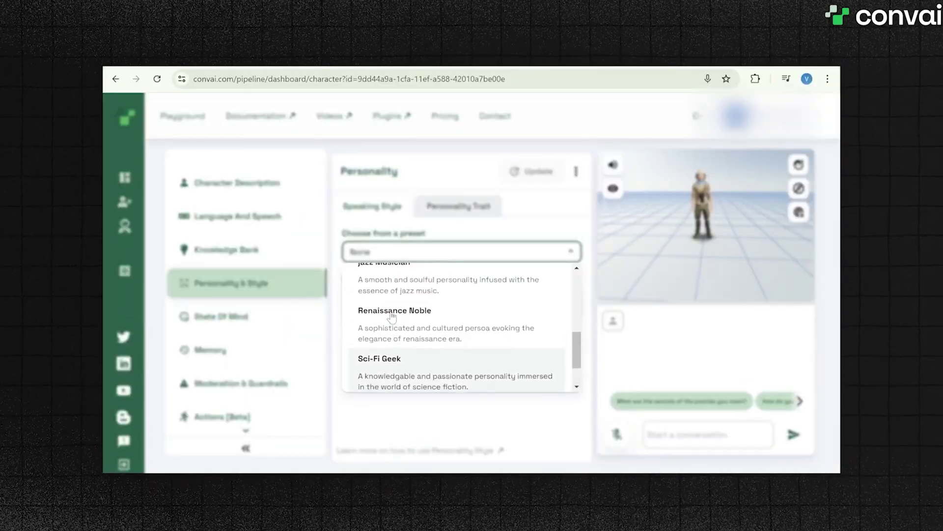
pyautogui.scroll(6, 392, 317)
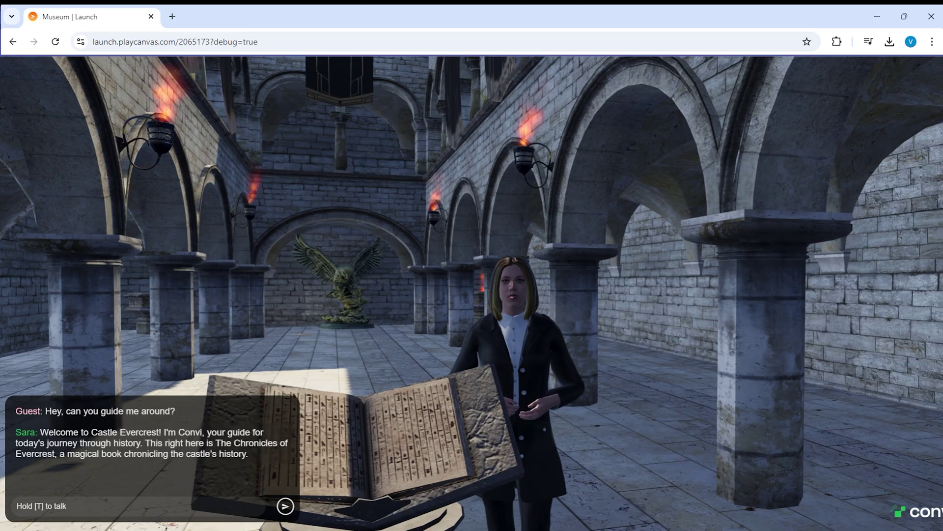
pyautogui.press('w')
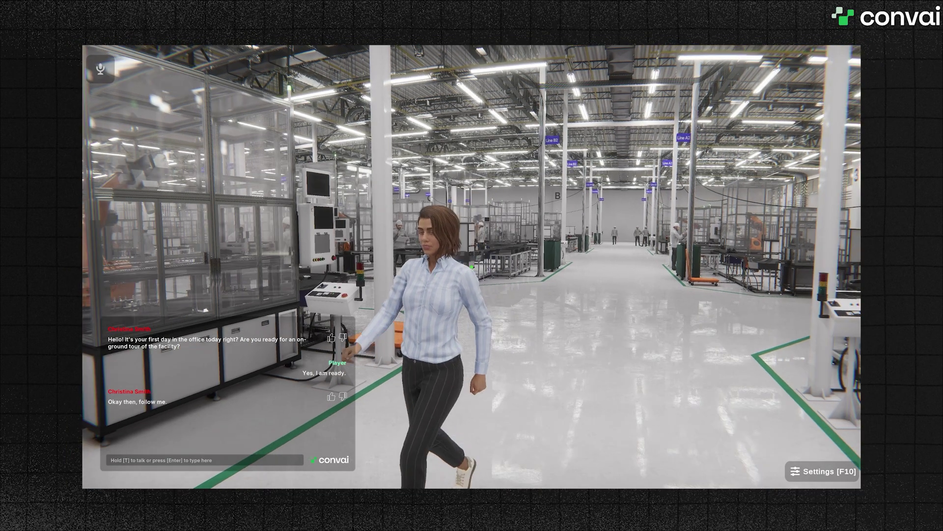
pyautogui.press('w')
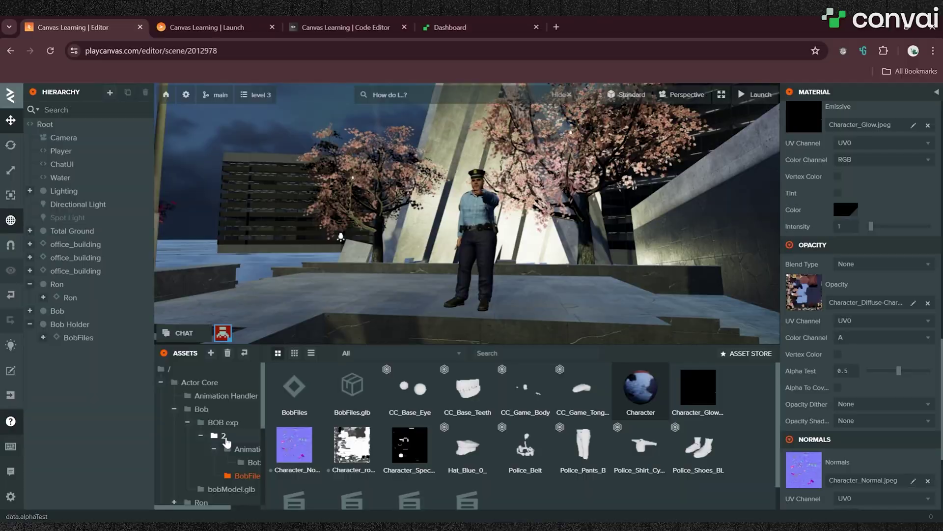
# Open the Convai SDK project in the Editor and bring up the last Ready Player Me avatar's options
pyautogui.click(221, 435)
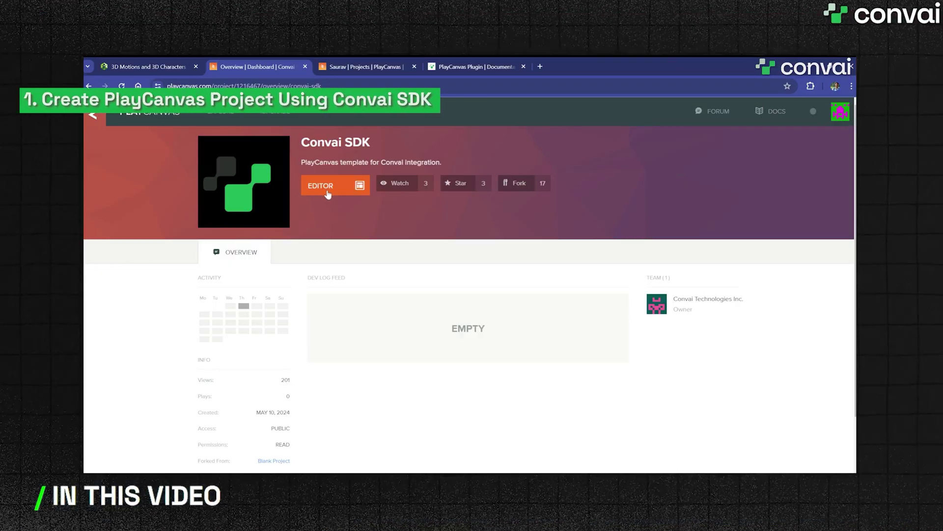
pyautogui.click(328, 195)
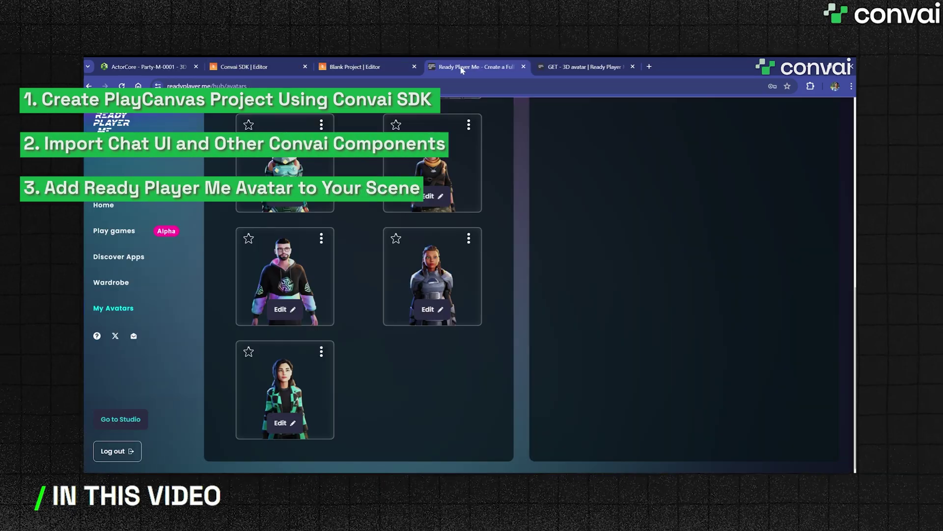
pyautogui.click(321, 351)
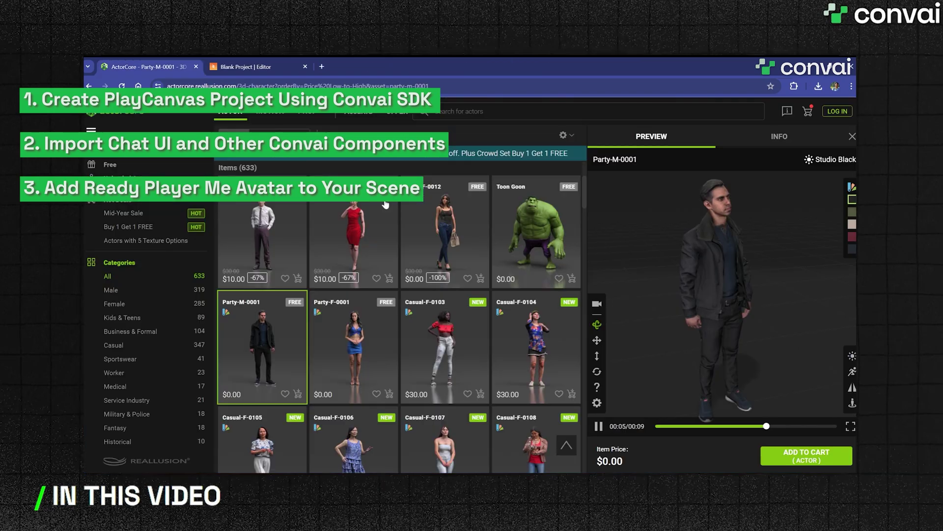
# Set the ActorCore download options for Party-M-0001: target application and maximum texture size
pyautogui.click(806, 454)
pyautogui.click(470, 235)
pyautogui.scroll(-3, 470, 285)
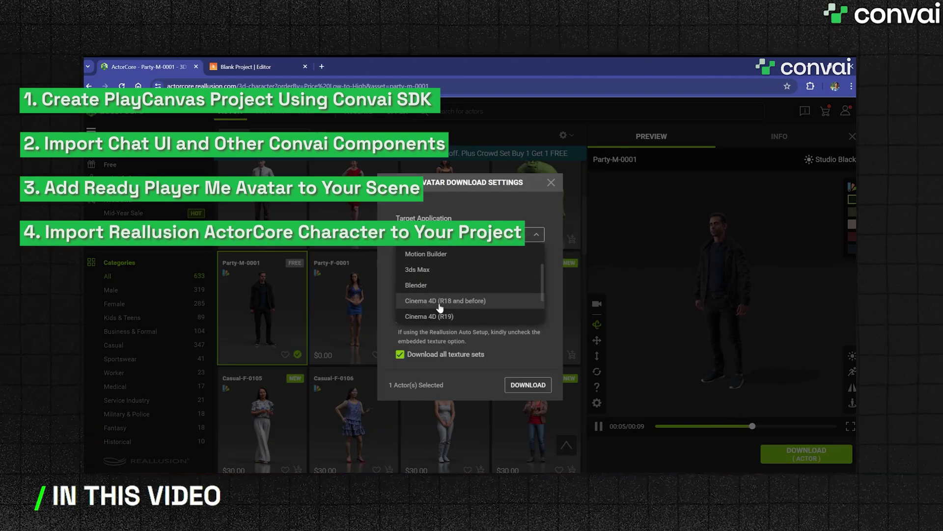
pyautogui.click(467, 251)
pyautogui.click(433, 285)
pyautogui.click(416, 304)
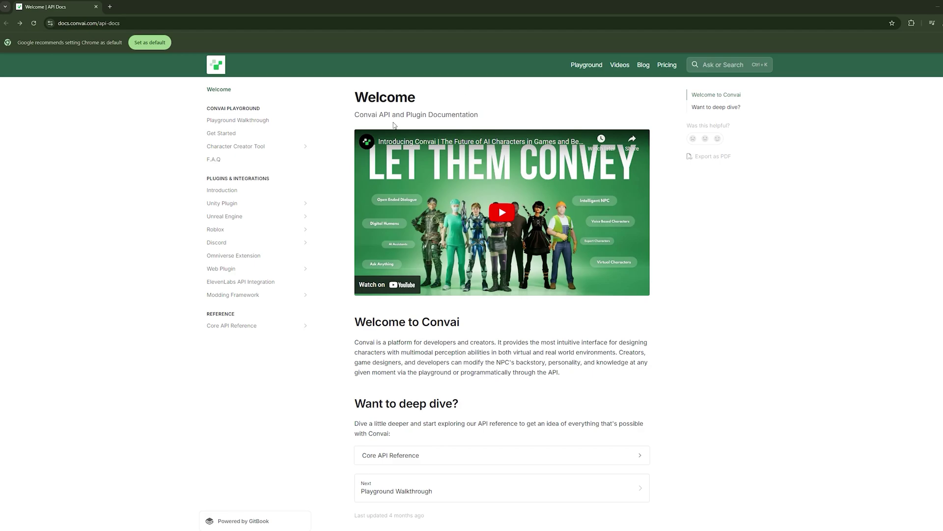
# Expand Web Plugin, open the PlayCanvas Plugin guide, and follow its project link to the Convai SDK project
pyautogui.click(306, 268)
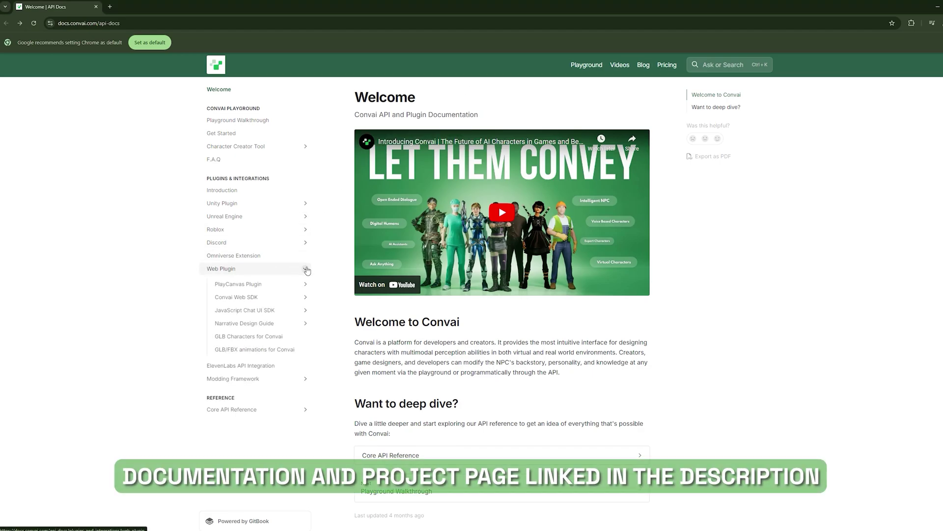
pyautogui.click(307, 284)
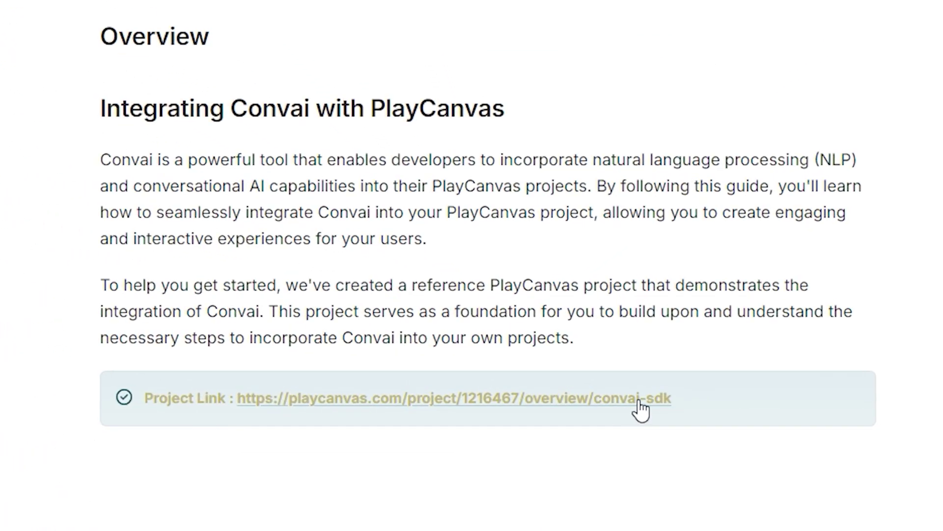
pyautogui.click(641, 403)
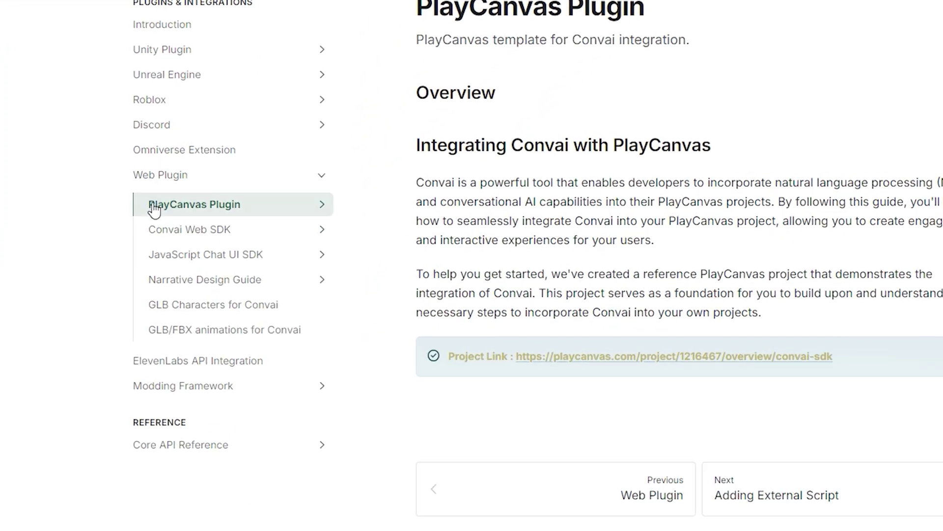
pyautogui.click(304, 185)
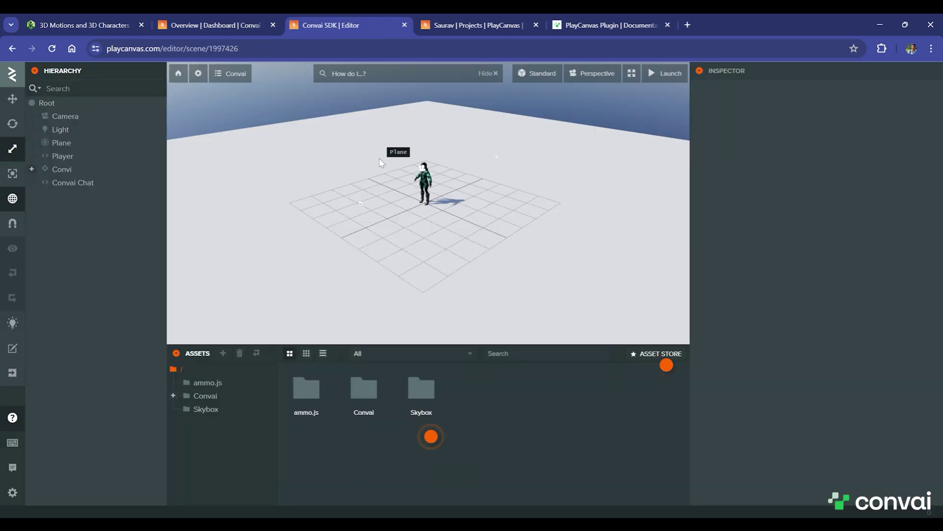
# Inspect the Convai scene's Camera, Light, Plane, Player, Convi character and Convai Chat entities
pyautogui.scroll(-2, 382, 162)
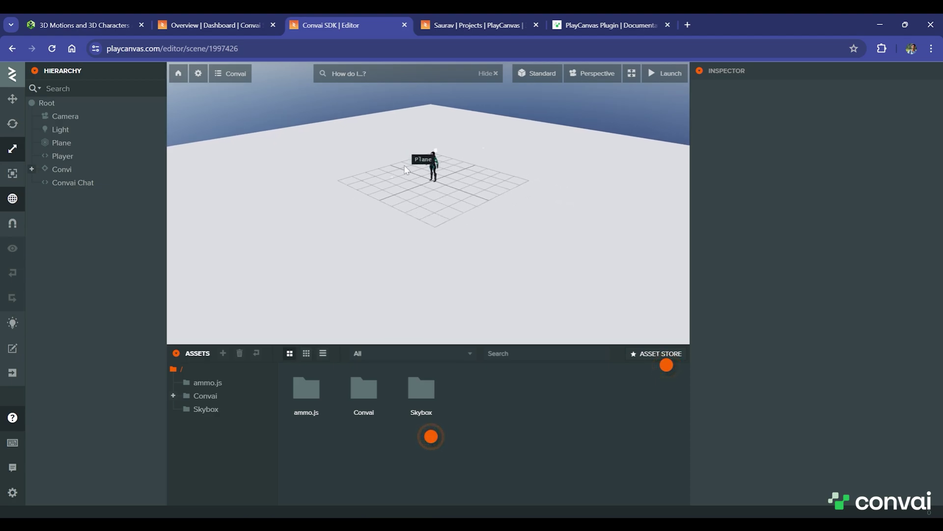
pyautogui.doubleClick(100, 172)
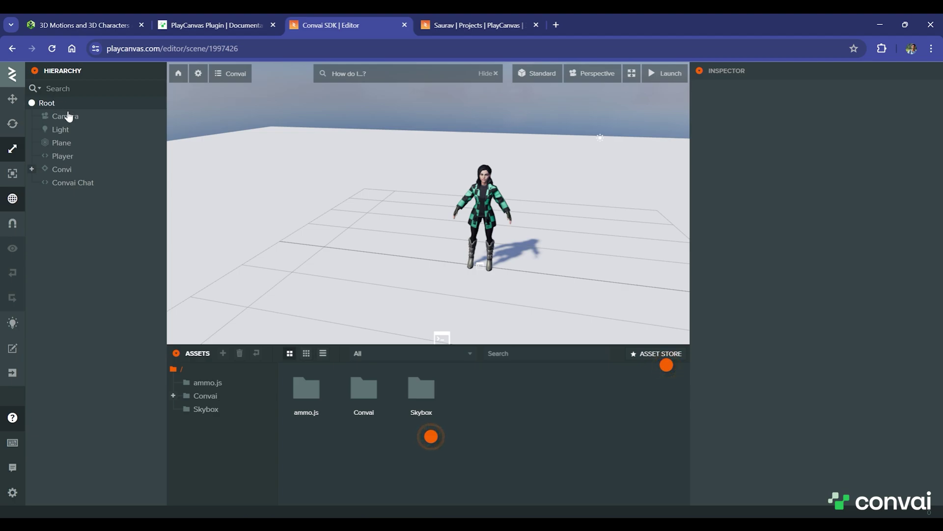
pyautogui.doubleClick(72, 118)
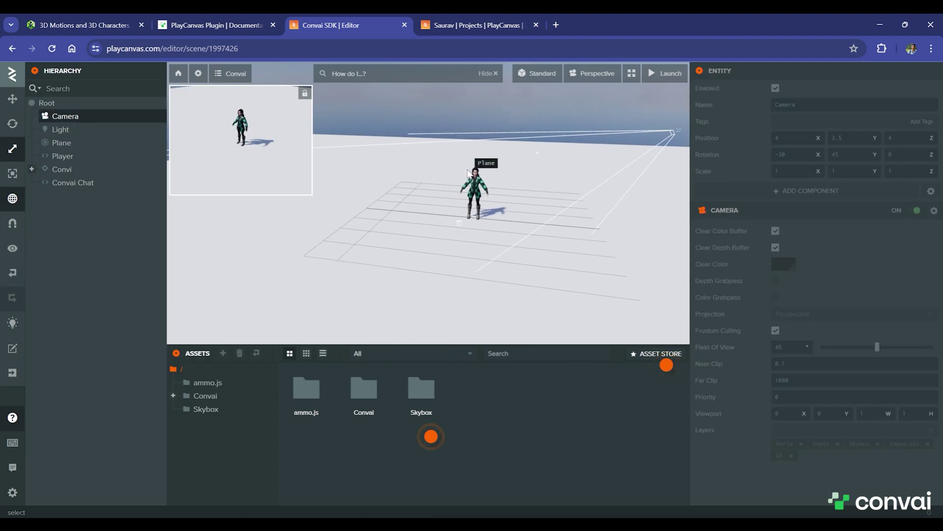
pyautogui.click(104, 134)
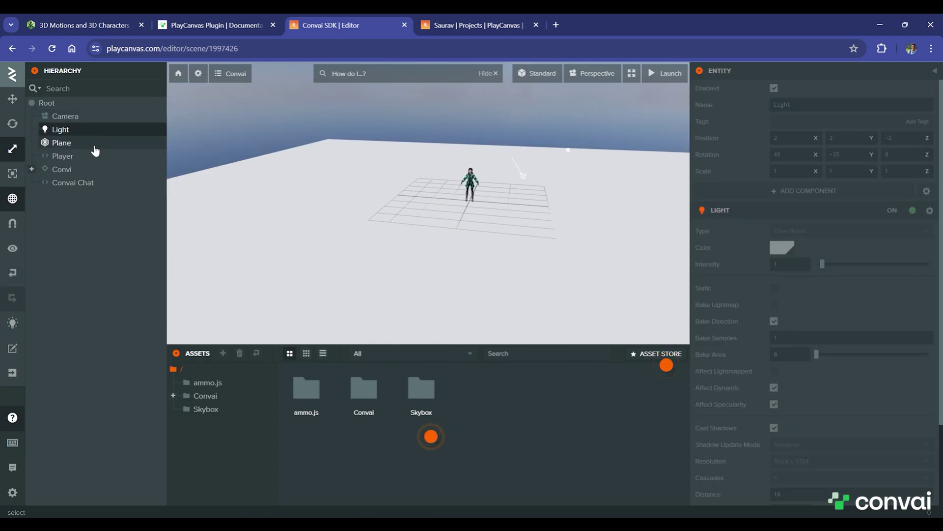
pyautogui.doubleClick(95, 143)
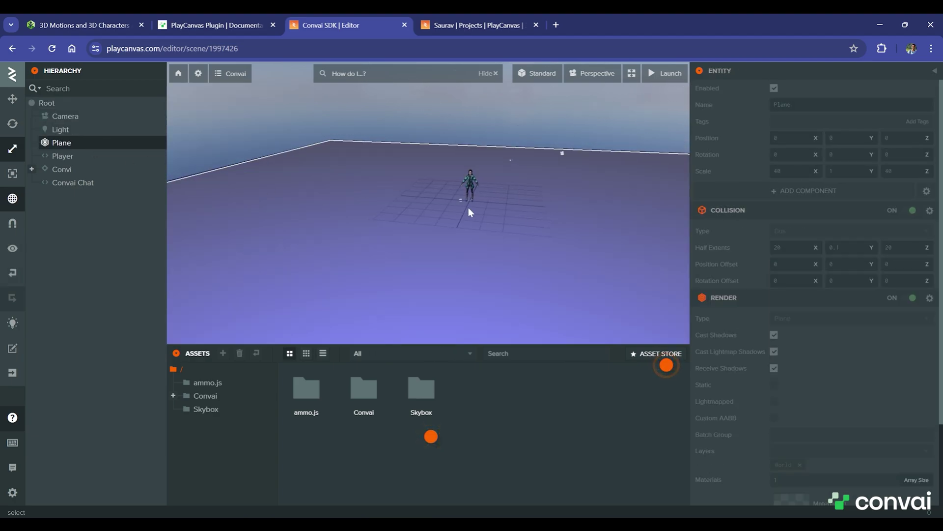
pyautogui.doubleClick(59, 156)
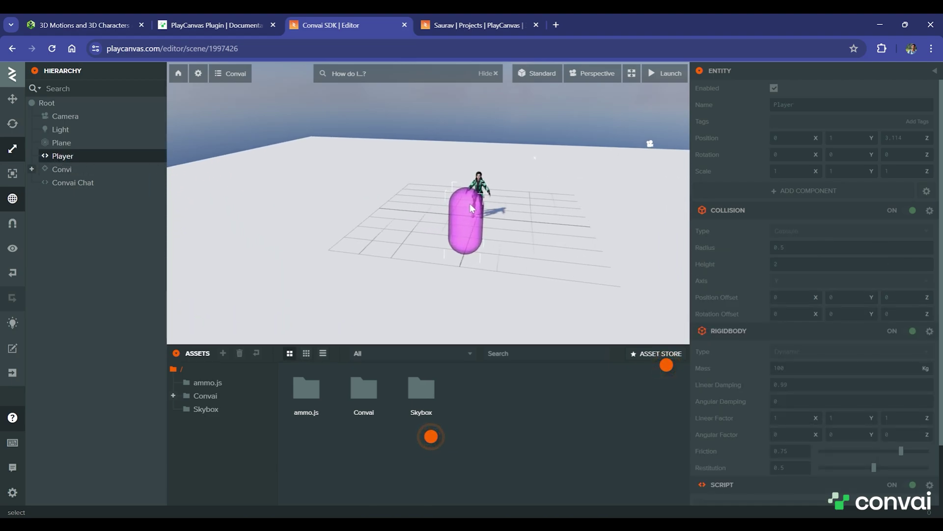
pyautogui.click(70, 169)
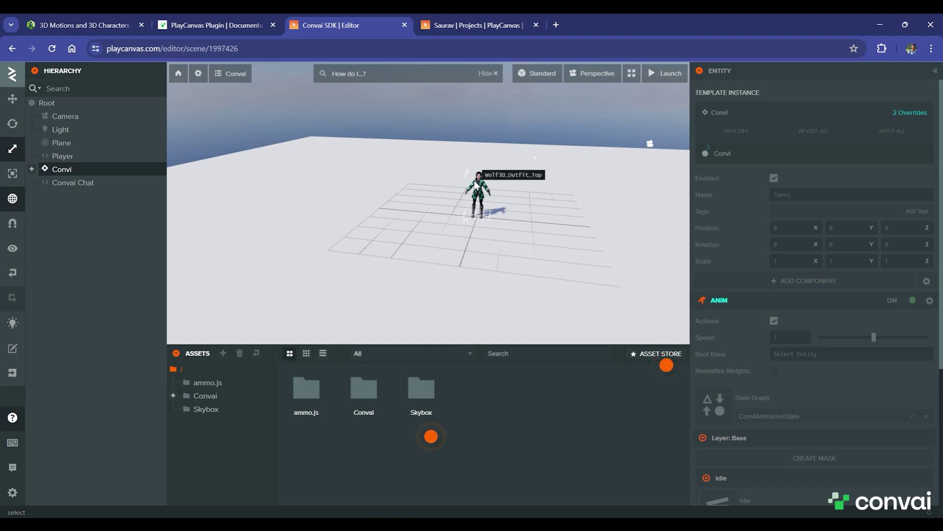
pyautogui.click(62, 183)
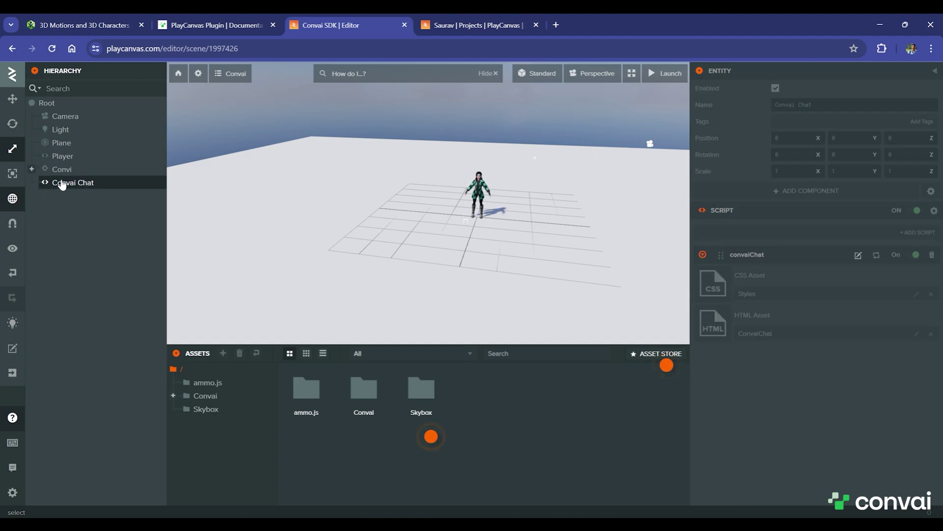
# Narrow the hierarchy panel and expand the Convai, Scripts and Convai Character asset folders
pyautogui.moveTo(167, 383); pyautogui.dragTo(135, 384)
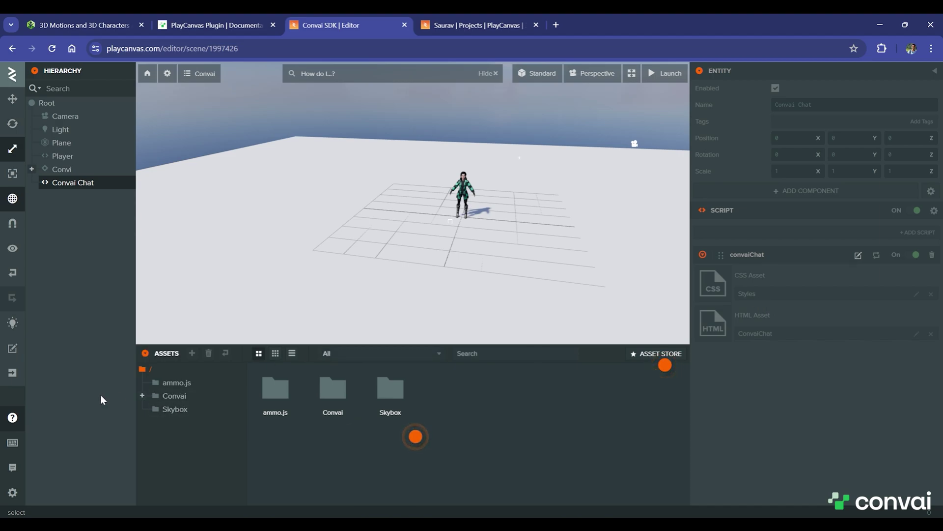
pyautogui.click(143, 396)
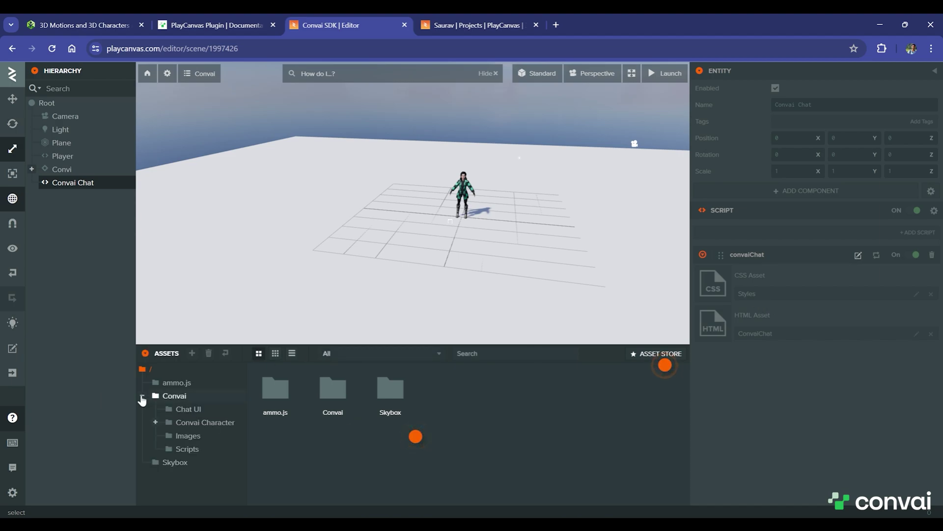
pyautogui.click(187, 449)
pyautogui.click(156, 423)
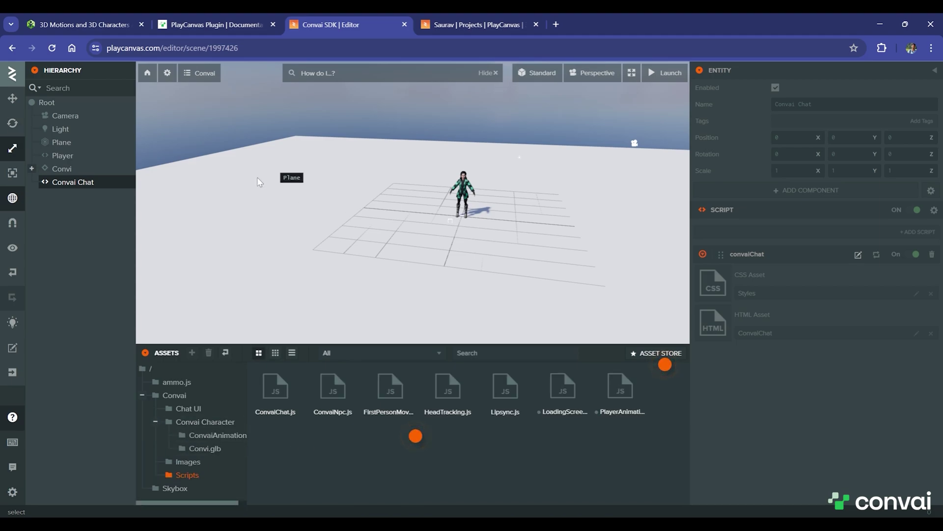
# Review the scene's Convai SDK external script URL and rendering settings, then switch to the Projects tab
pyautogui.click(166, 75)
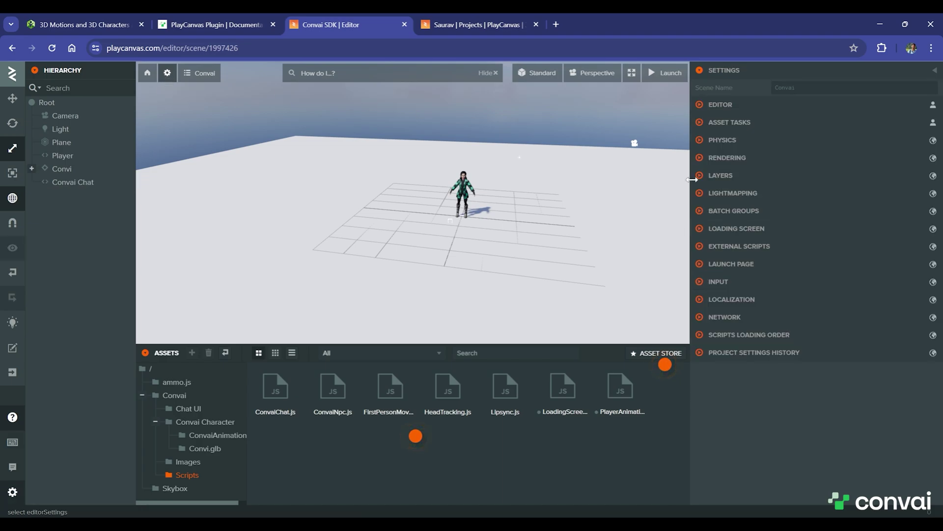
pyautogui.click(724, 246)
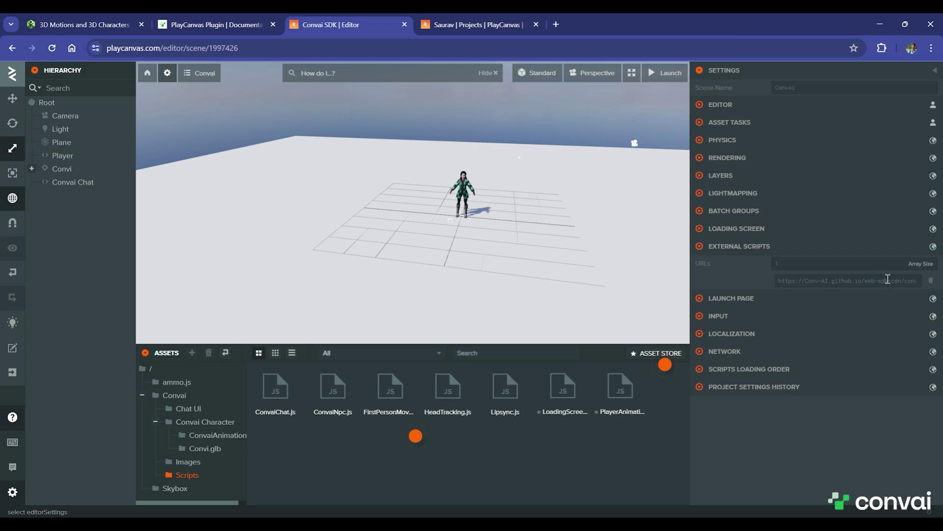
pyautogui.click(732, 164)
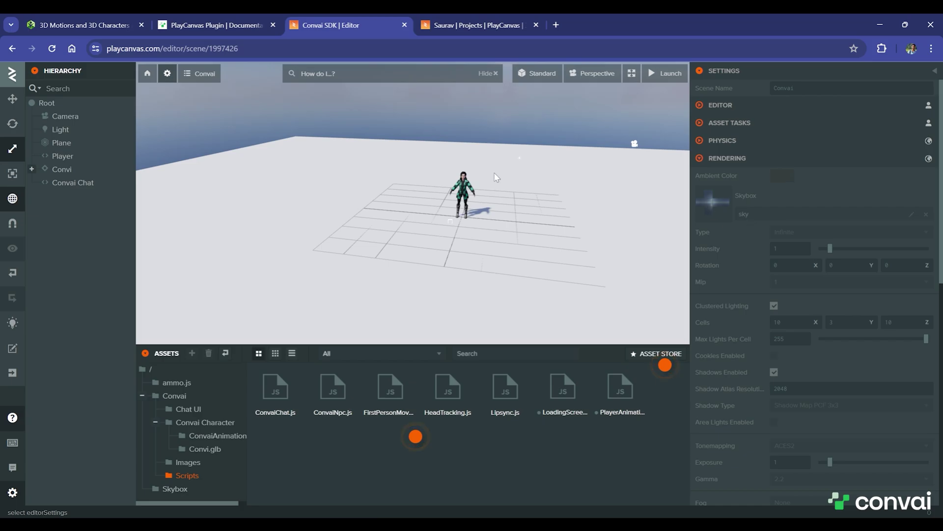
pyautogui.moveTo(497, 177); pyautogui.dragTo(558, 113)
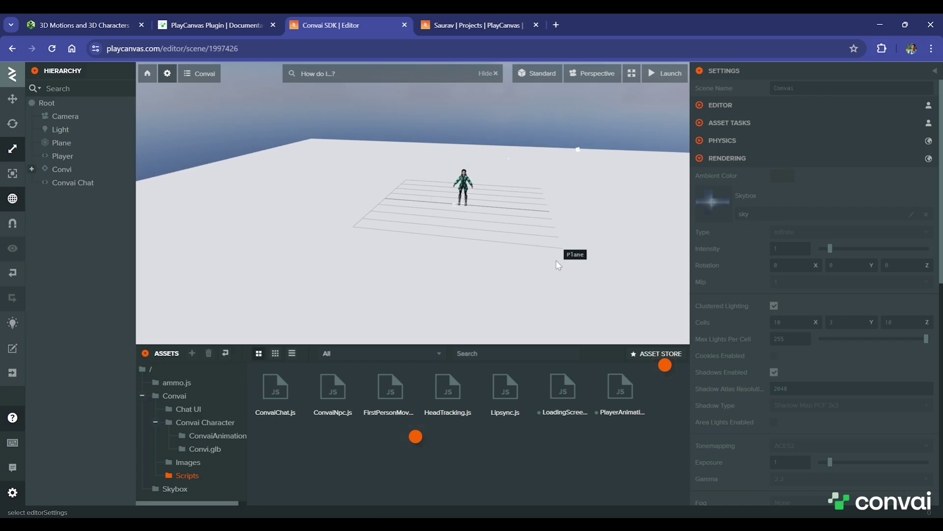
pyautogui.hotkey('ctrl', 'Tab')
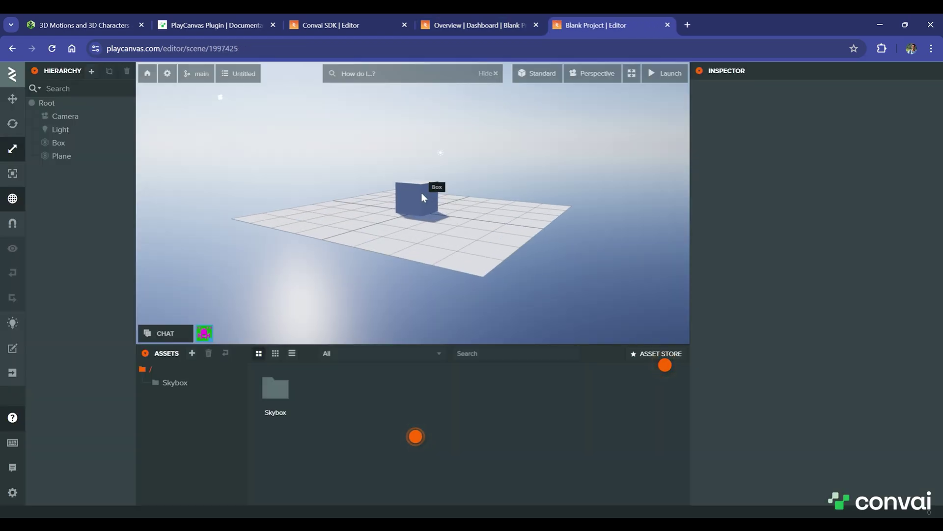
# Delete the Box and set the Plane's X and Z scale to 40
pyautogui.click(424, 194)
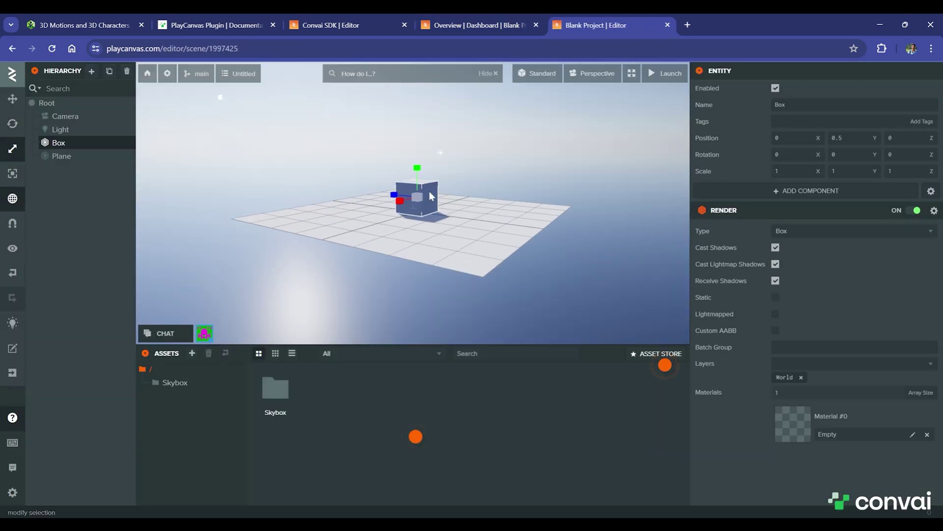
pyautogui.press('Delete')
pyautogui.scroll(3, 447, 246)
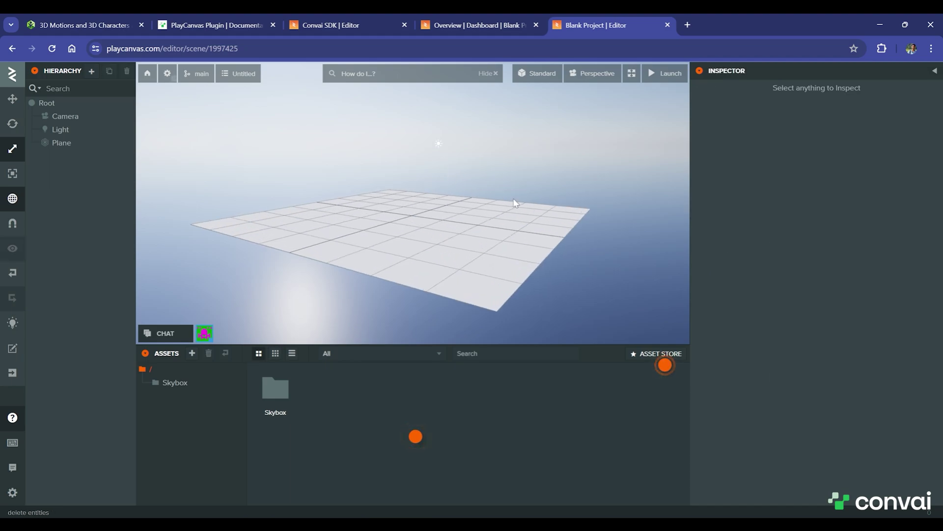
pyautogui.click(448, 246)
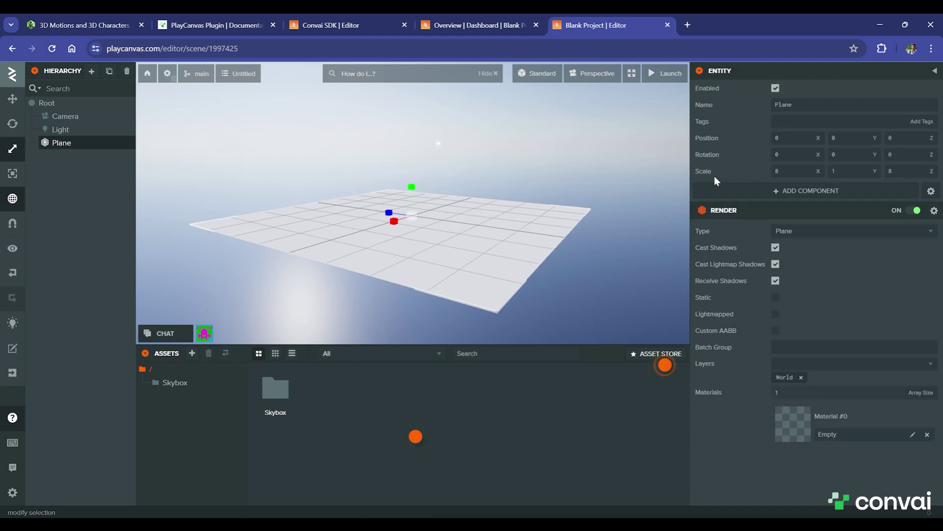
pyautogui.write('40')
pyautogui.doubleClick(924, 171)
pyautogui.write('40')
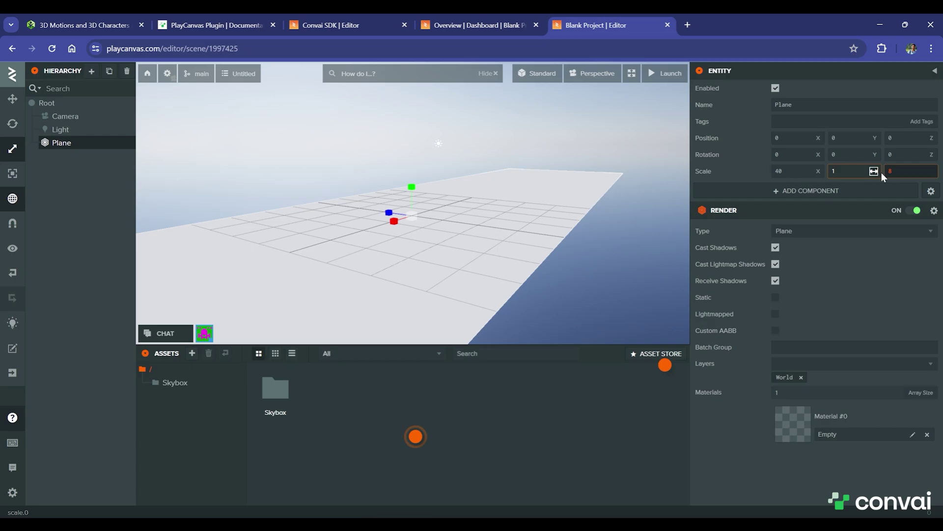
pyautogui.scroll(-5, 520, 190)
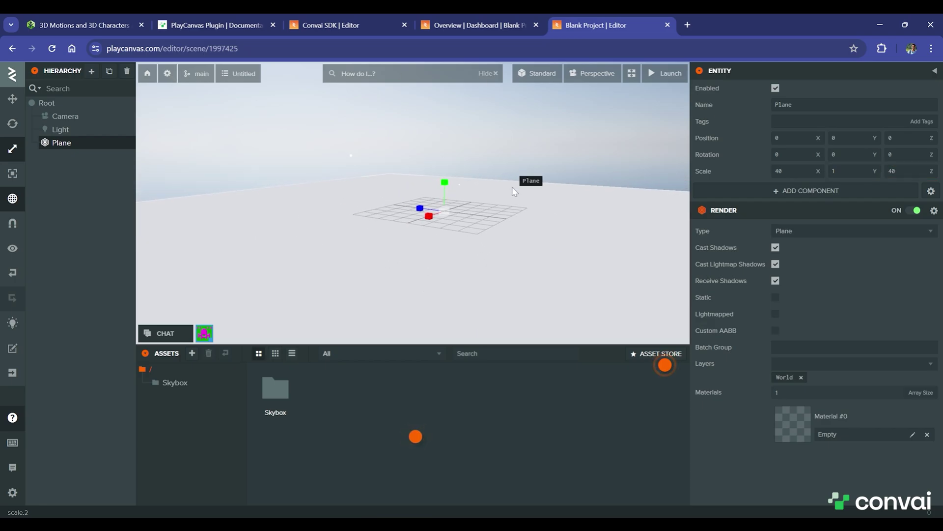
# Compare against the Convai scene's plane settings, then return to the blank project
pyautogui.click(329, 22)
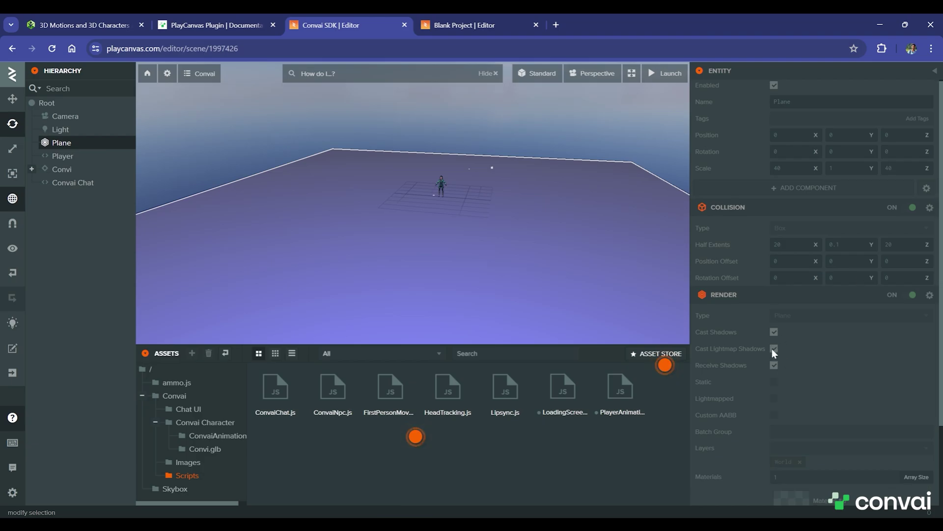
pyautogui.scroll(-2, 772, 349)
pyautogui.moveTo(731, 114)
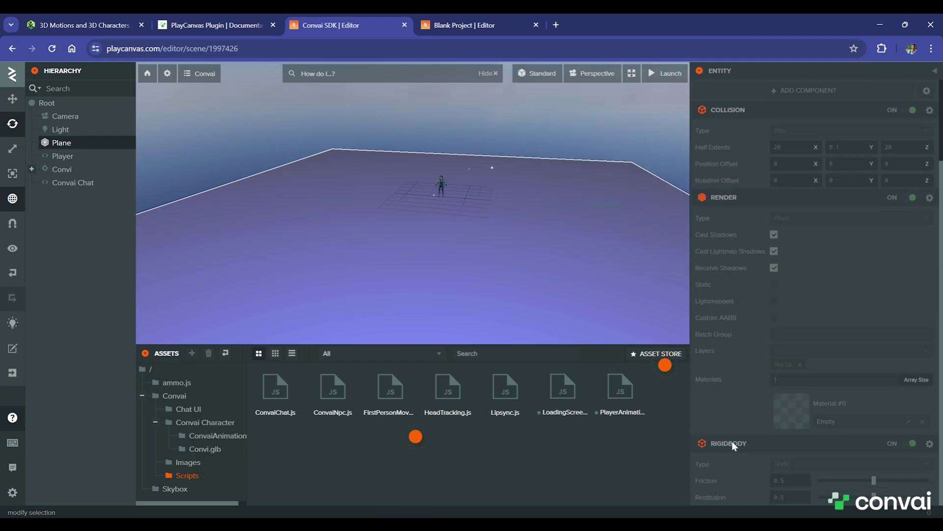
pyautogui.hotkey('ctrl', 'Tab')
pyautogui.click(824, 195)
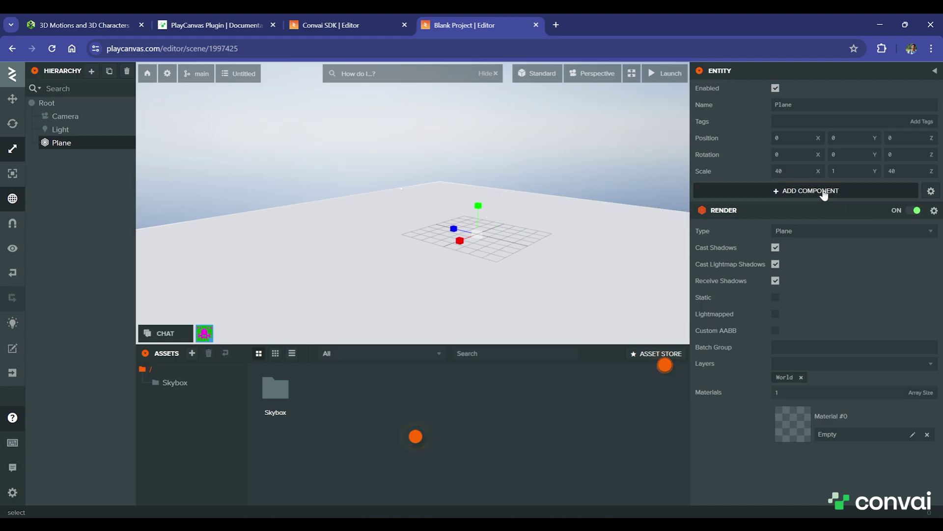
# Add a collision component to the Plane and import the Ammo physics module
pyautogui.moveTo(864, 304)
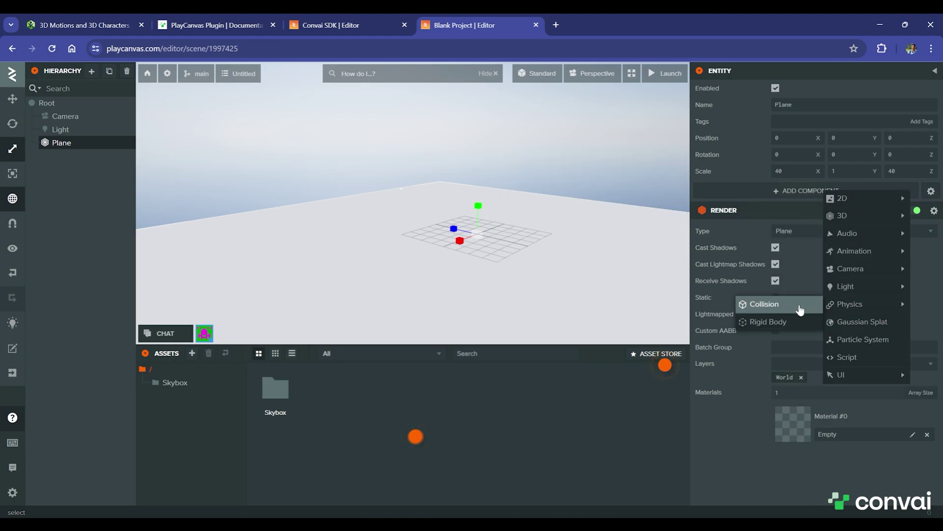
pyautogui.click(762, 304)
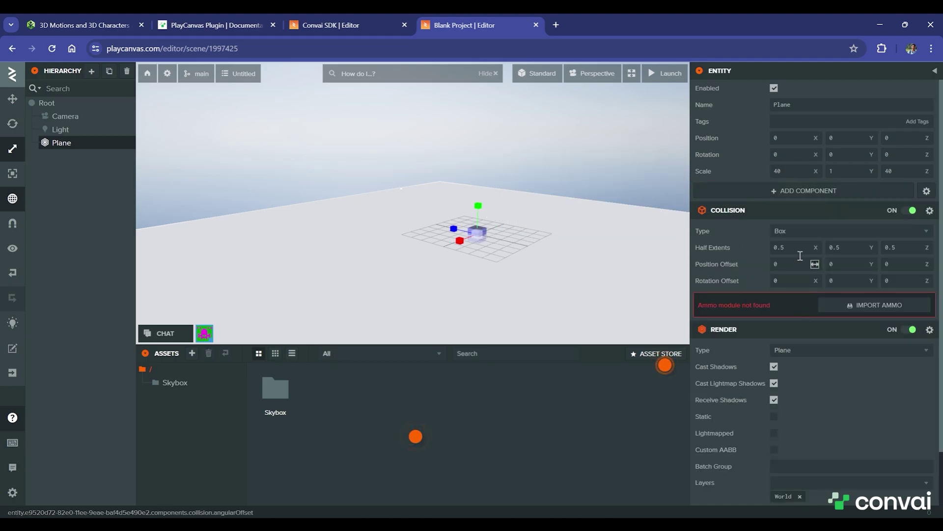
pyautogui.click(854, 305)
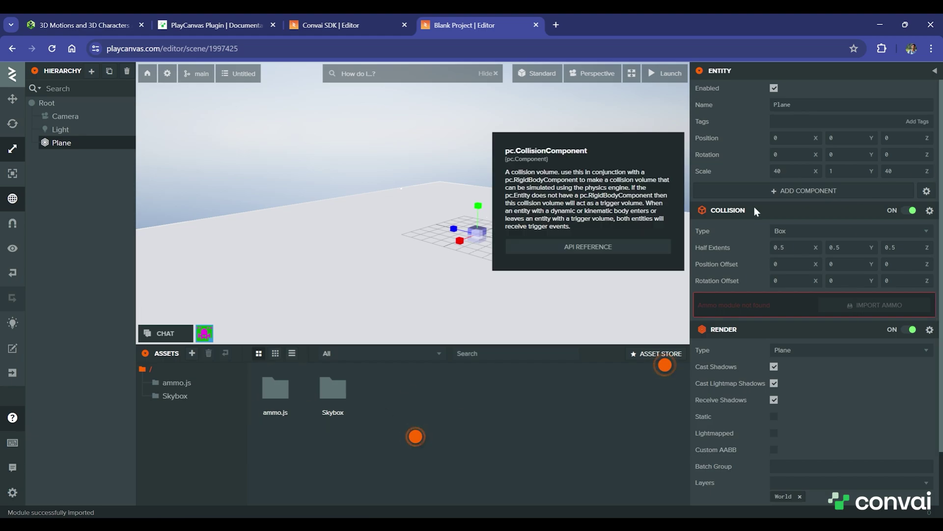
# Add a rigid body to the Plane and keep its type Static
pyautogui.click(808, 191)
pyautogui.moveTo(831, 310)
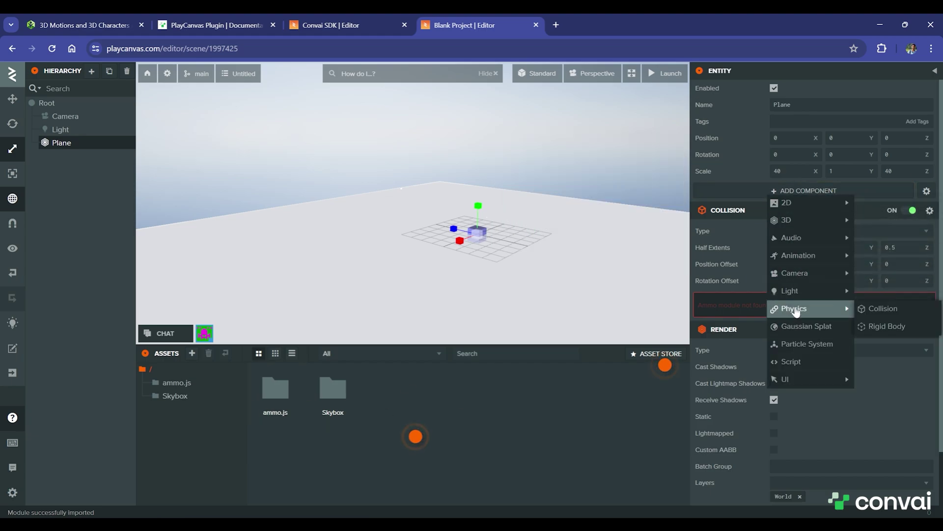
pyautogui.click(894, 335)
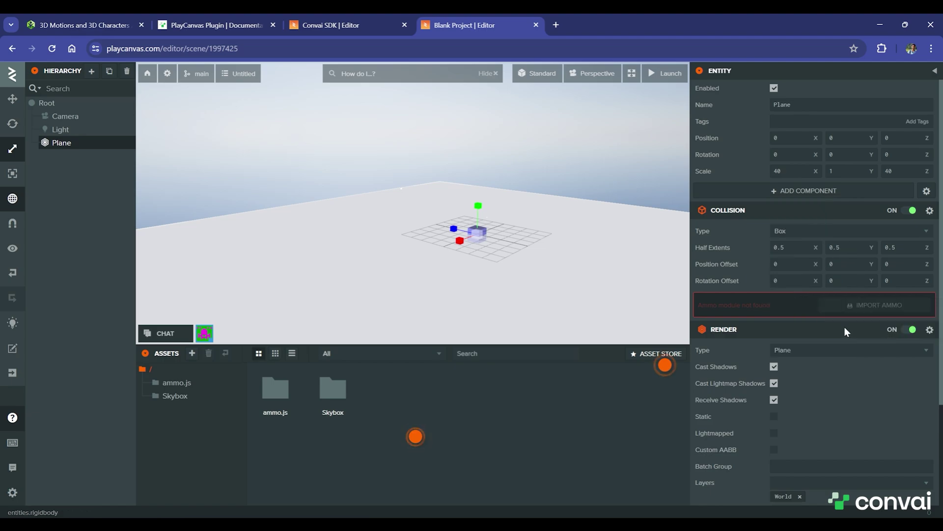
pyautogui.scroll(5, 477, 235)
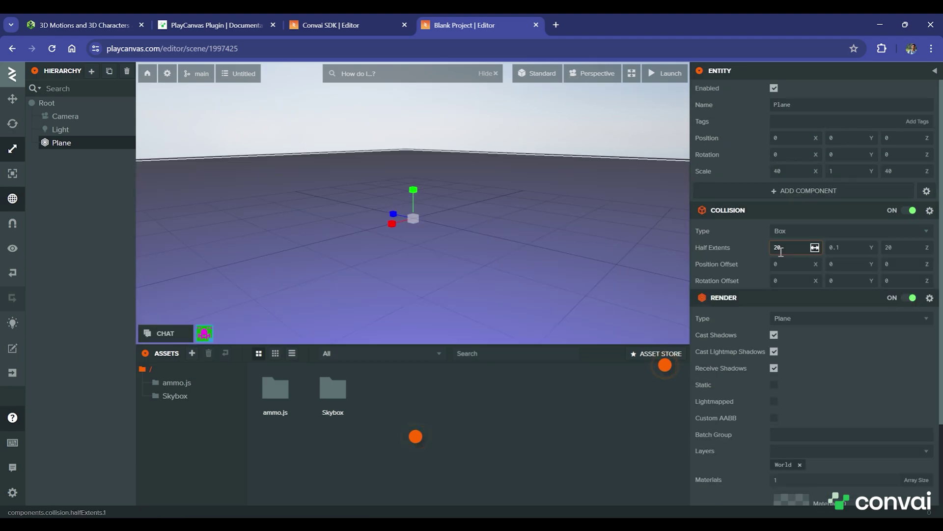
pyautogui.moveTo(700, 246)
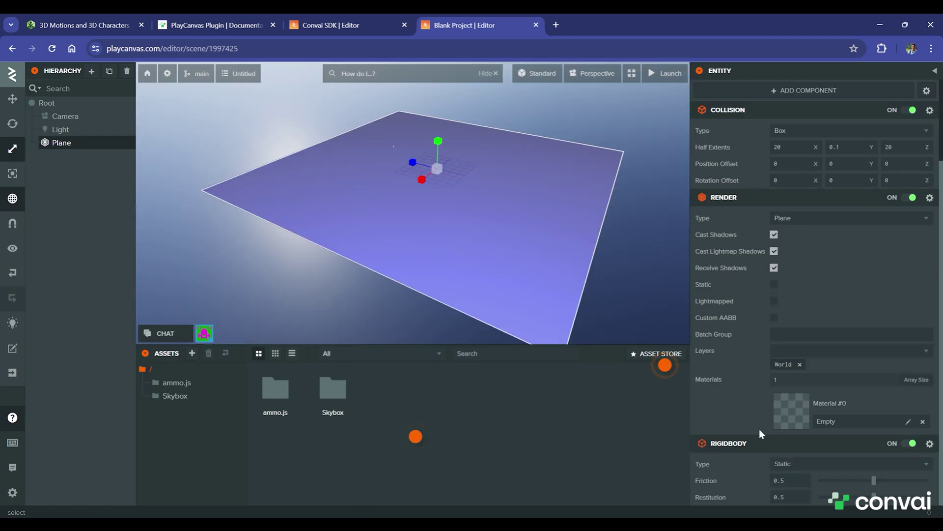
pyautogui.click(820, 465)
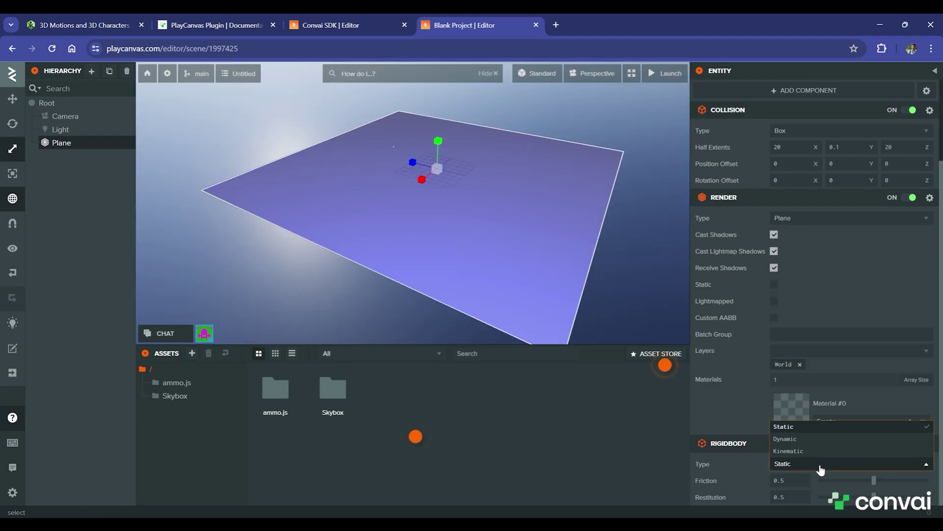
pyautogui.click(806, 464)
pyautogui.click(779, 480)
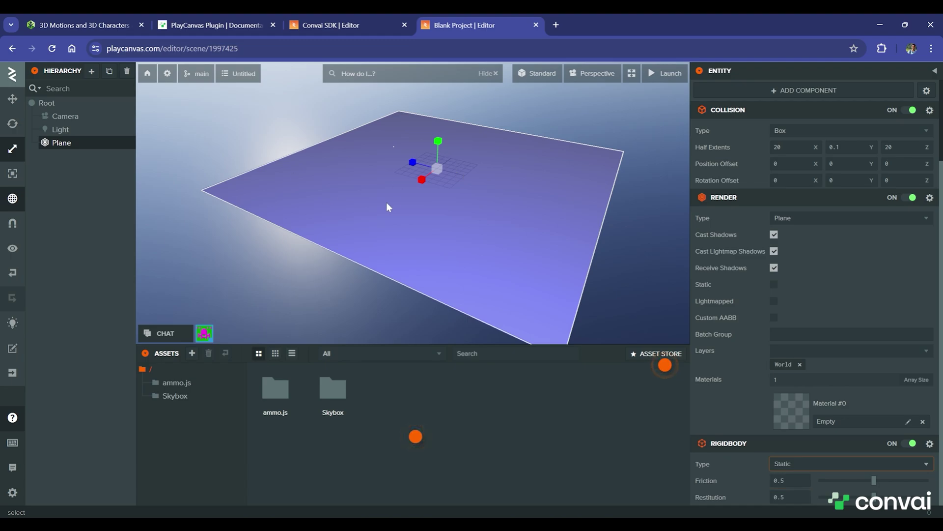
pyautogui.moveTo(386, 202); pyautogui.dragTo(414, 276)
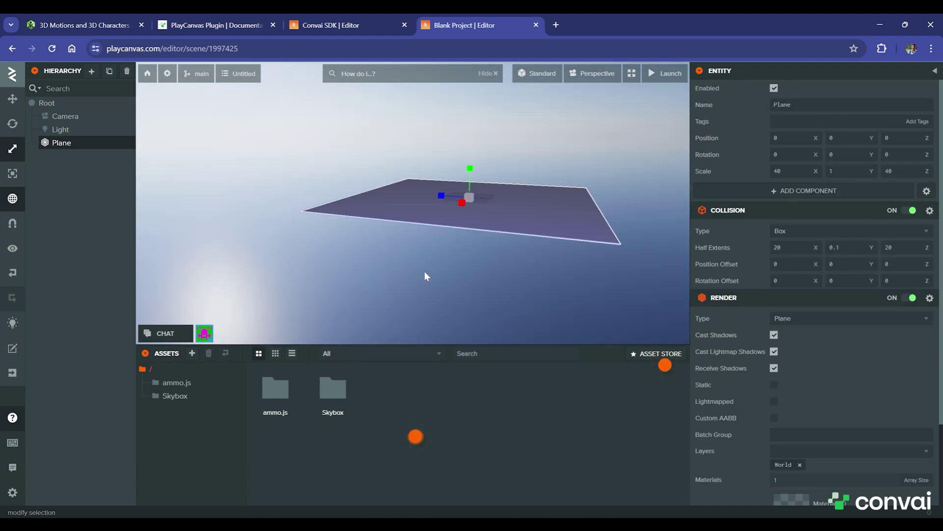
# Create a new empty entity under Root named 'Player'
pyautogui.rightClick(63, 103)
pyautogui.moveTo(74, 112)
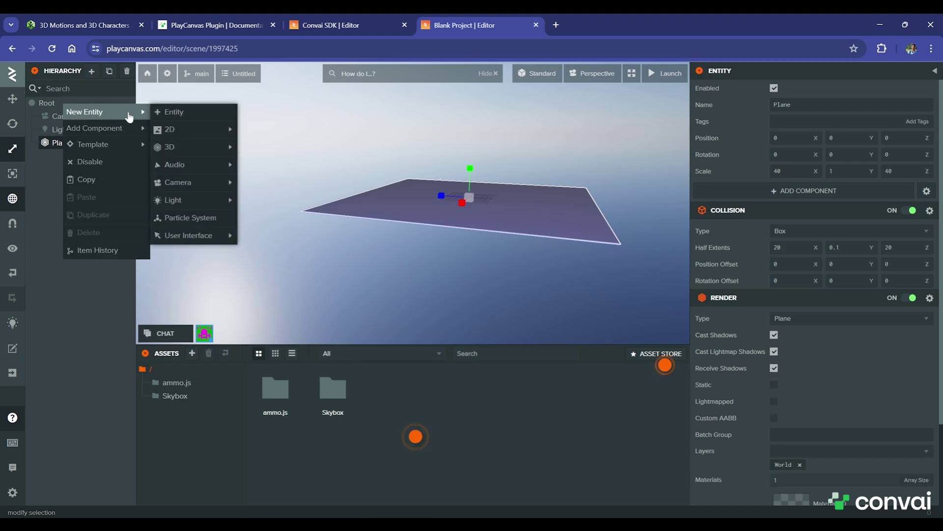
pyautogui.click(161, 112)
pyautogui.click(757, 100)
pyautogui.write('Player')
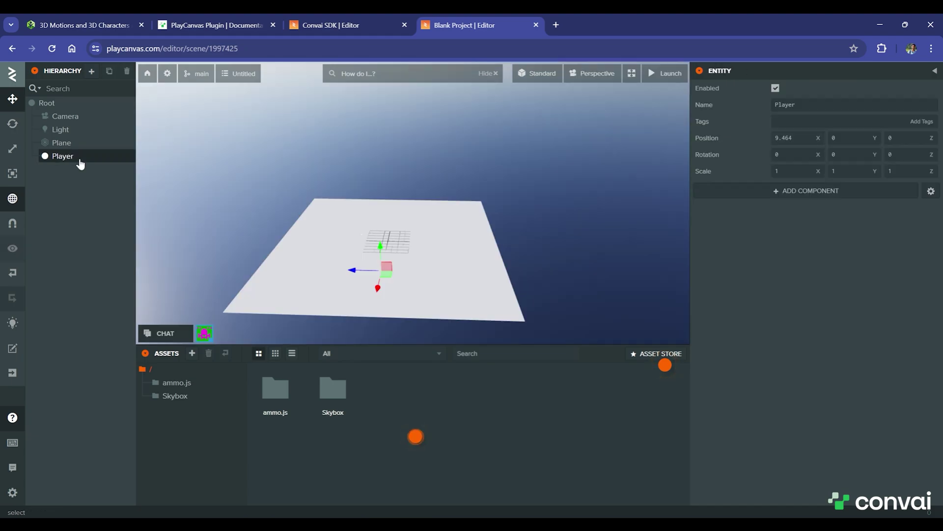
# Give the Player a capsule collision and a Dynamic rigid body
pyautogui.click(796, 192)
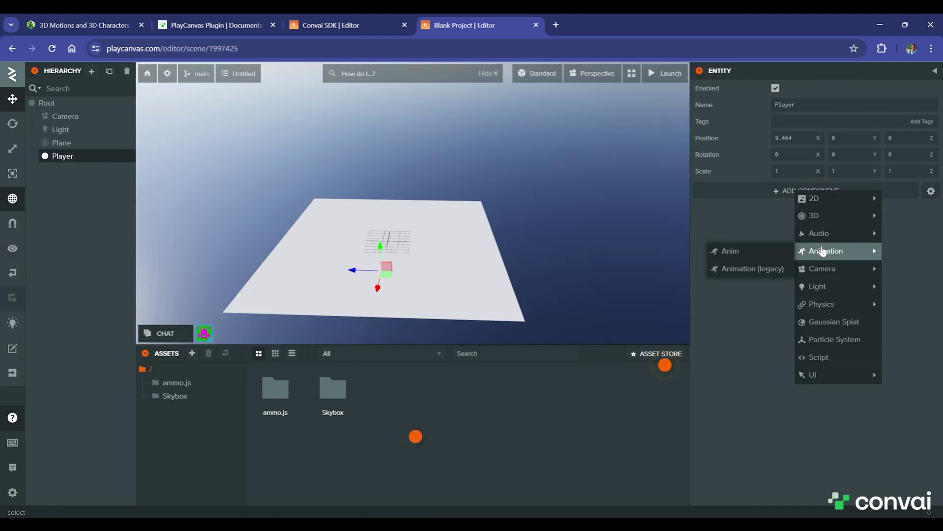
pyautogui.moveTo(831, 303)
pyautogui.click(782, 304)
pyautogui.click(800, 190)
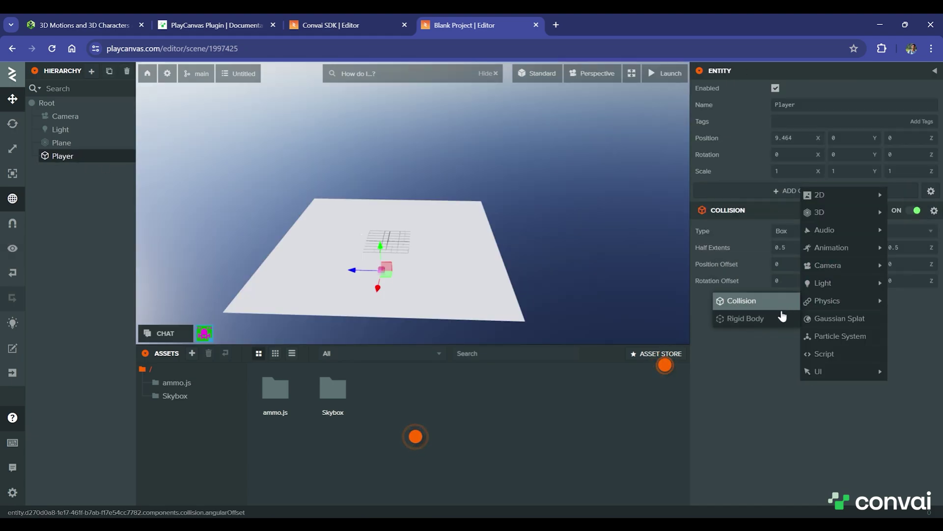
pyautogui.click(779, 321)
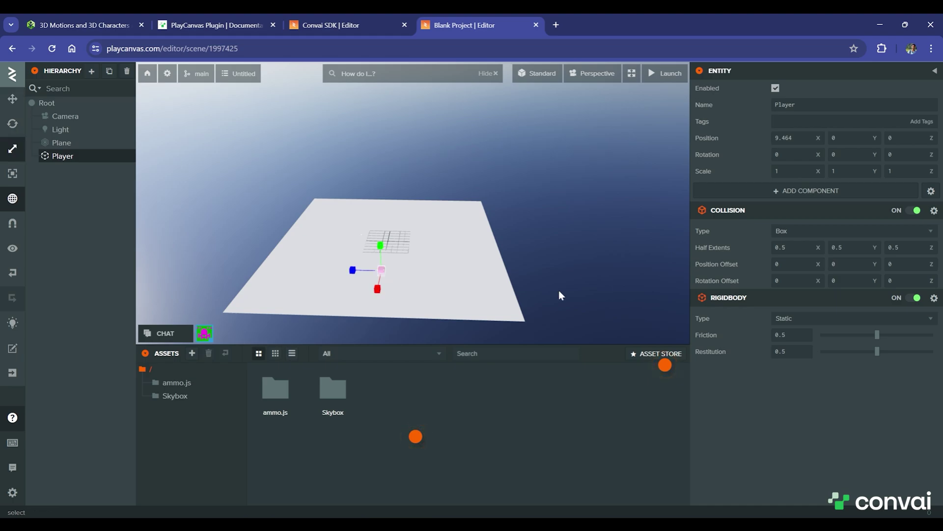
pyautogui.click(860, 318)
pyautogui.click(821, 332)
pyautogui.press('3')
pyautogui.press('f')
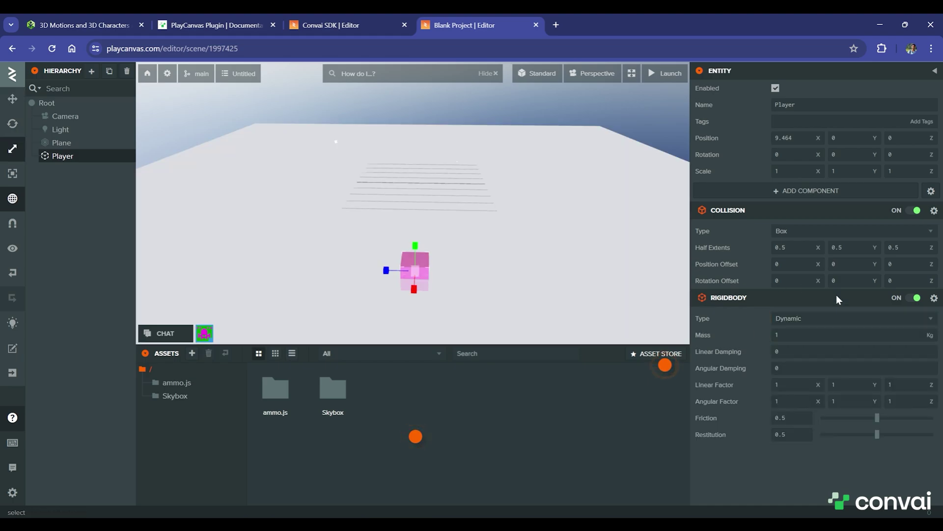
pyautogui.click(803, 232)
pyautogui.click(803, 269)
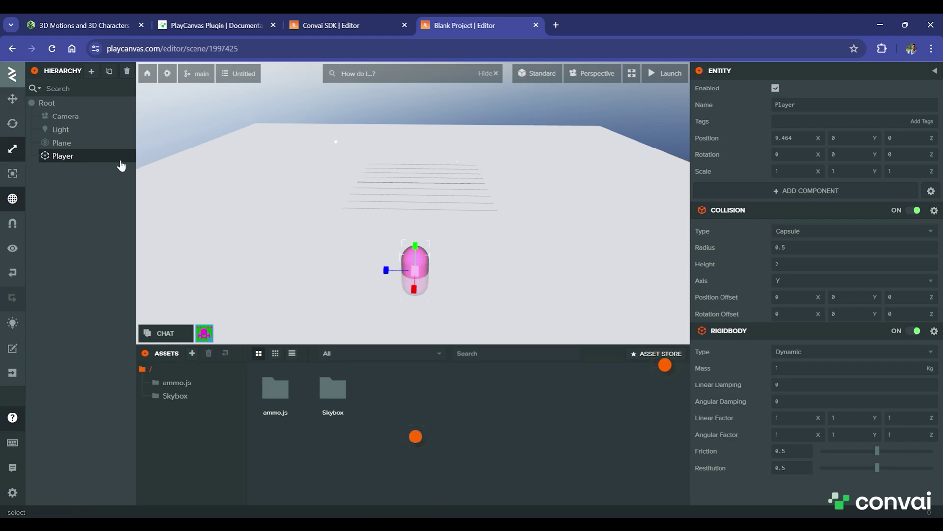
# Set the Player's mass to 100 and linear damping to 0.99
pyautogui.click(820, 368)
pyautogui.write('00')
pyautogui.click(798, 385)
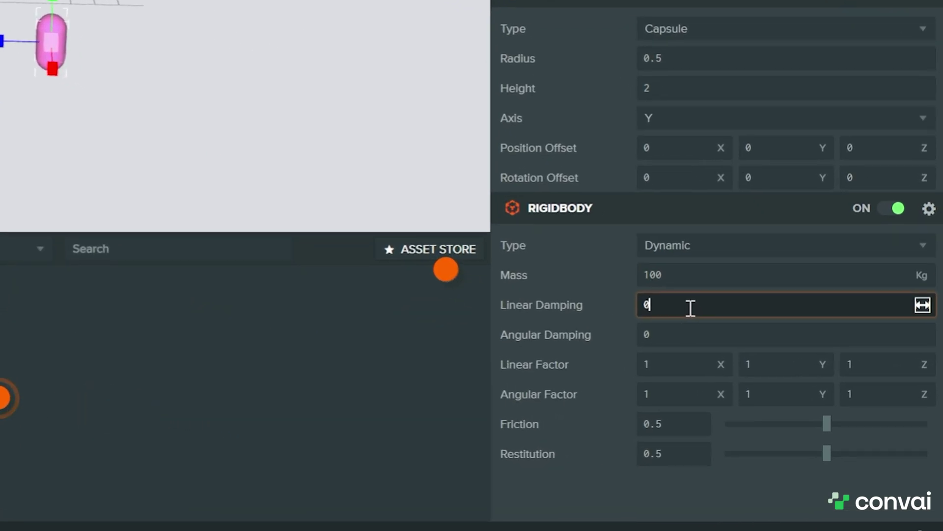
pyautogui.write('.99')
# Zero the angular factor on X, Y and Z and set friction to 0.75
pyautogui.doubleClick(615, 377)
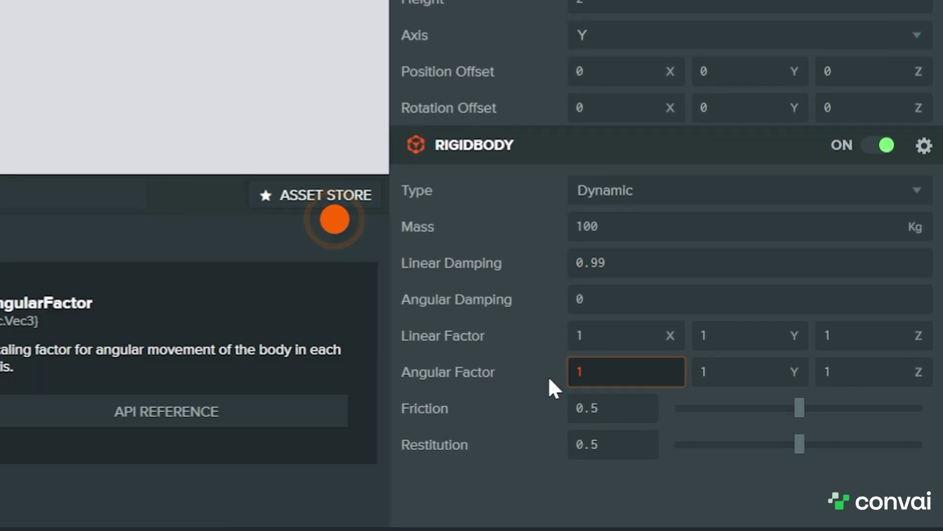
pyautogui.write('0')
pyautogui.press('Tab')
pyautogui.write('0')
pyautogui.press('Tab')
pyautogui.write('0')
pyautogui.press('Return')
pyautogui.moveTo(490, 381)
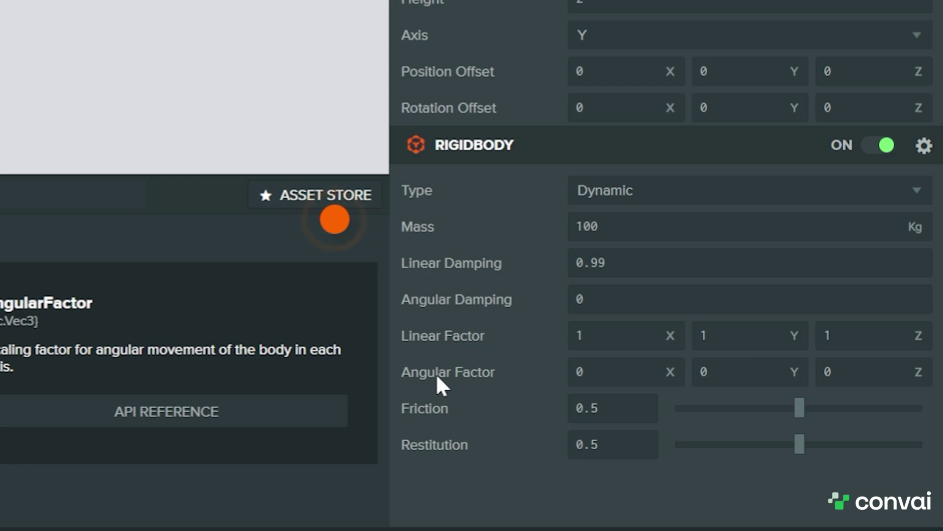
pyautogui.click(585, 407)
pyautogui.click(595, 407)
pyautogui.write('7')
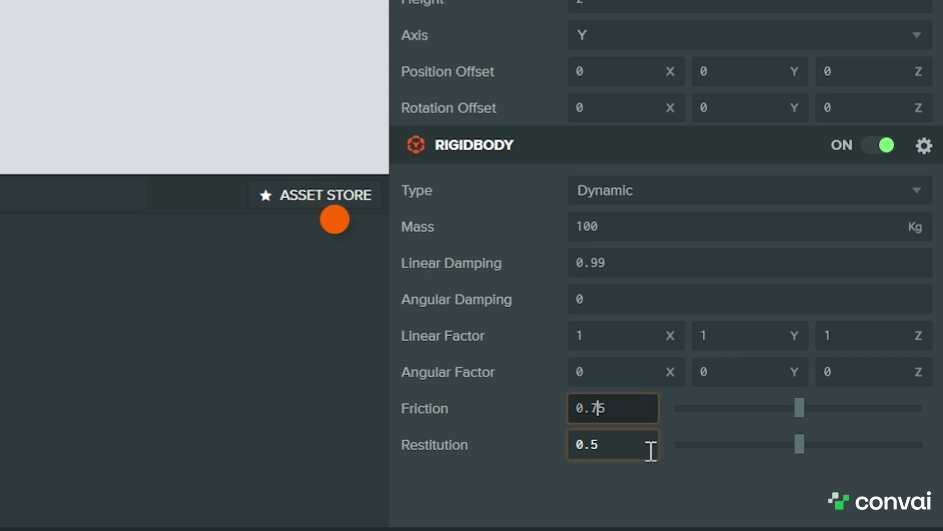
pyautogui.press('Return')
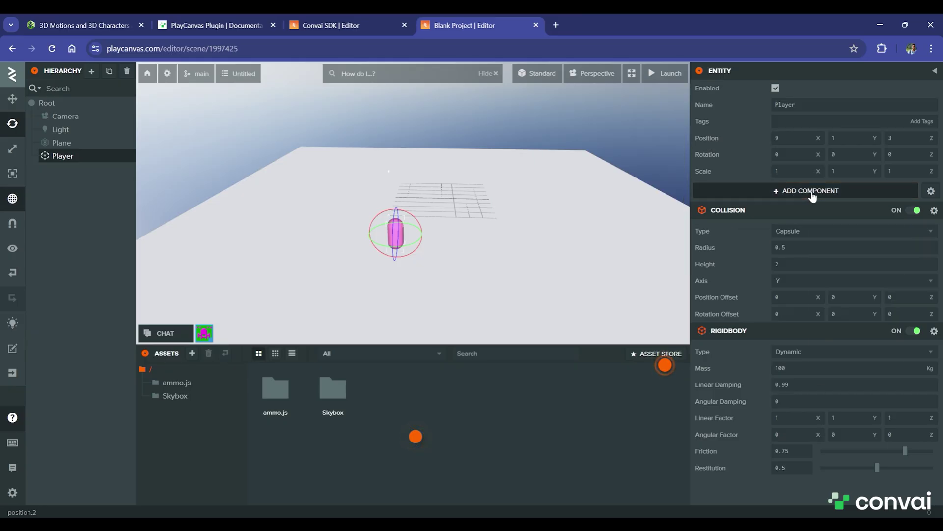
# Add a Script component to the Player
pyautogui.click(826, 190)
pyautogui.moveTo(834, 200)
pyautogui.click(860, 361)
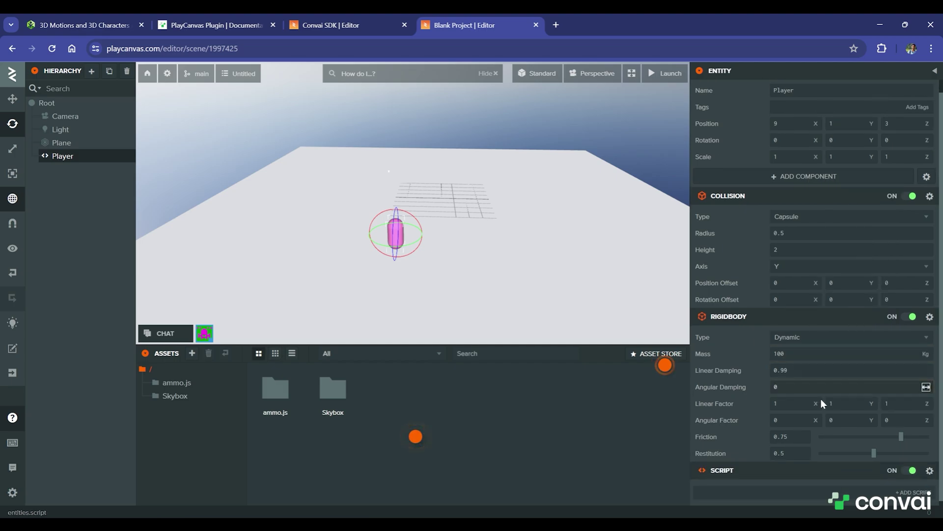
# Create a new asset folder named 'Scripts'
pyautogui.rightClick(177, 424)
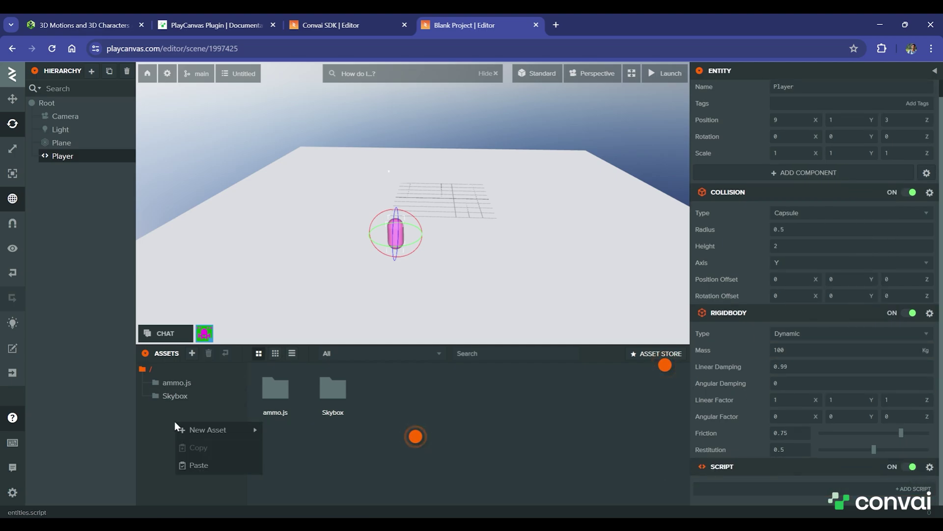
pyautogui.moveTo(236, 429)
pyautogui.click(288, 350)
pyautogui.write('Sc')
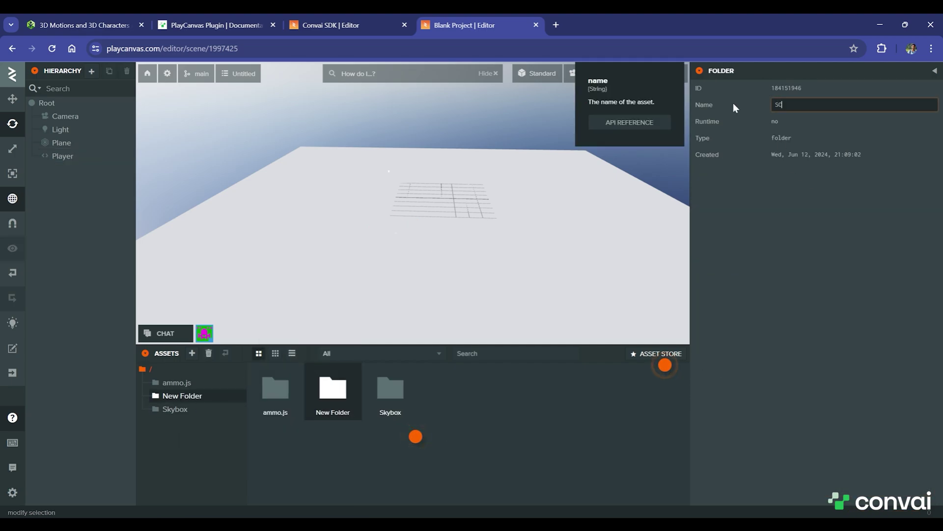
pyautogui.write('ripts')
pyautogui.press('Return')
# Copy the seven JS scripts from the Convai SDK project into the new Scripts folder
pyautogui.click(339, 23)
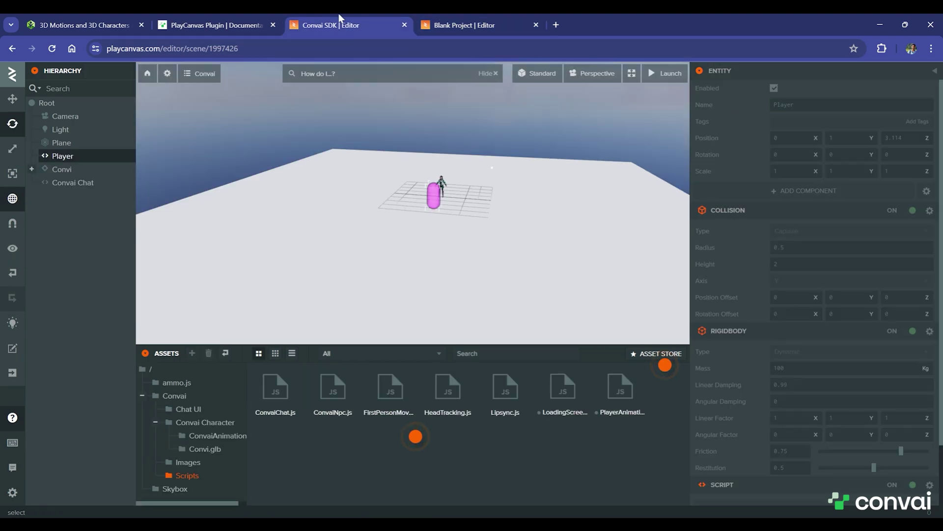
pyautogui.click(156, 422)
pyautogui.click(142, 396)
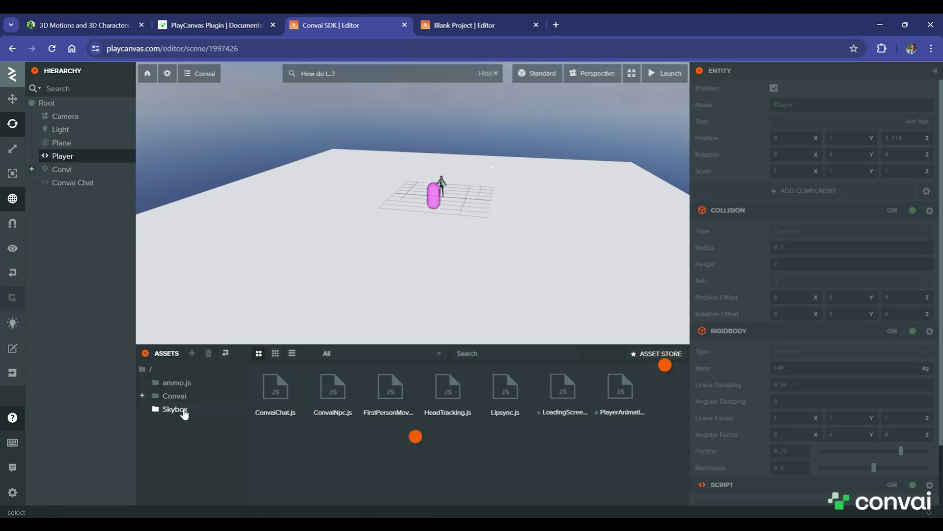
pyautogui.click(173, 397)
pyautogui.click(448, 391)
pyautogui.doubleClick(448, 390)
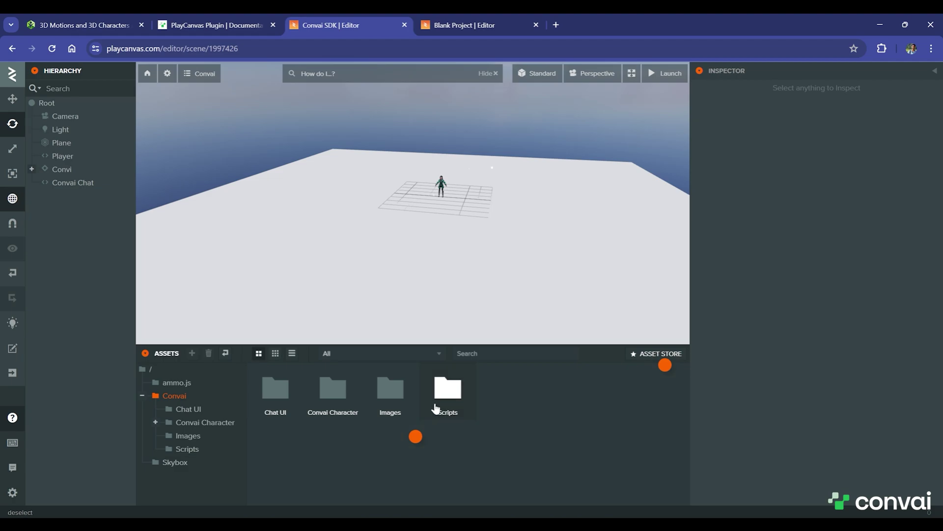
pyautogui.moveTo(623, 411); pyautogui.dragTo(270, 406)
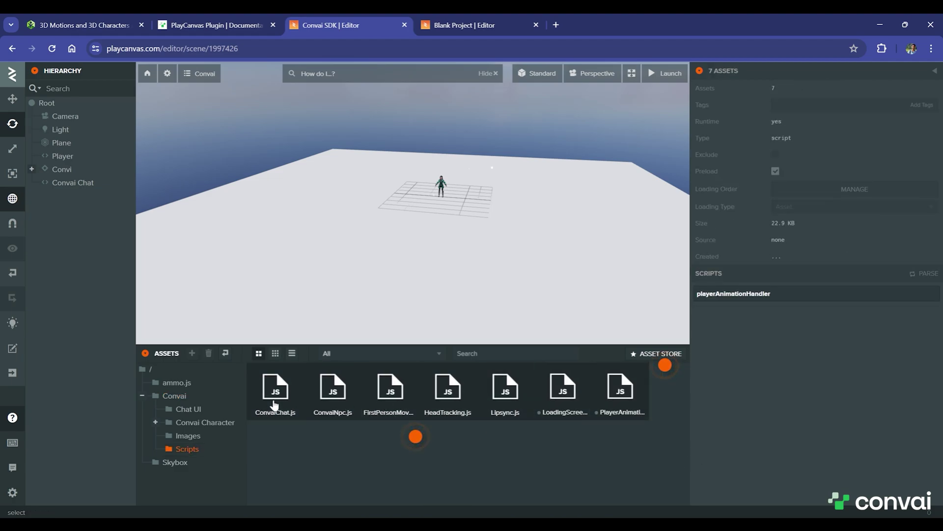
pyautogui.hotkey('ctrl', 'c')
pyautogui.click(468, 19)
pyautogui.doubleClick(333, 389)
pyautogui.hotkey('ctrl', 'v')
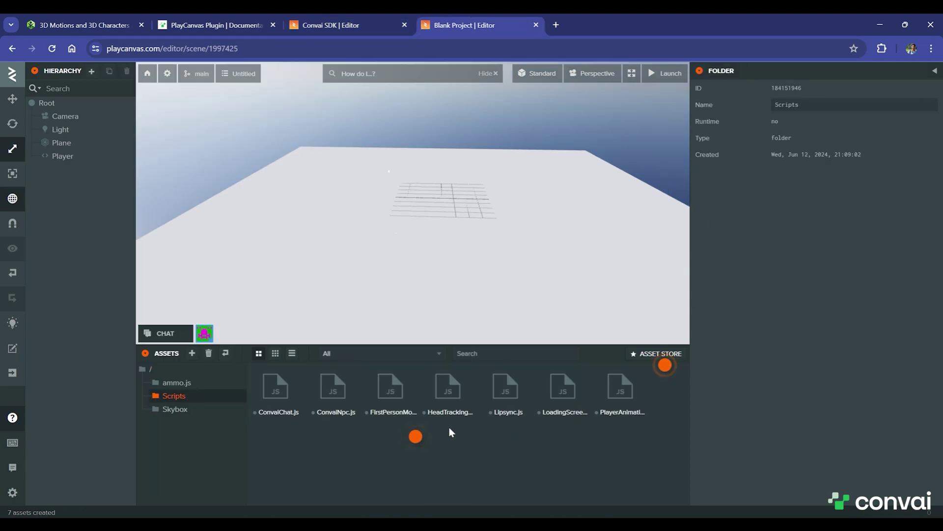
# Attach the firstPersonMovement script to the Player
pyautogui.click(73, 155)
pyautogui.scroll(-1, 815, 383)
pyautogui.click(776, 491)
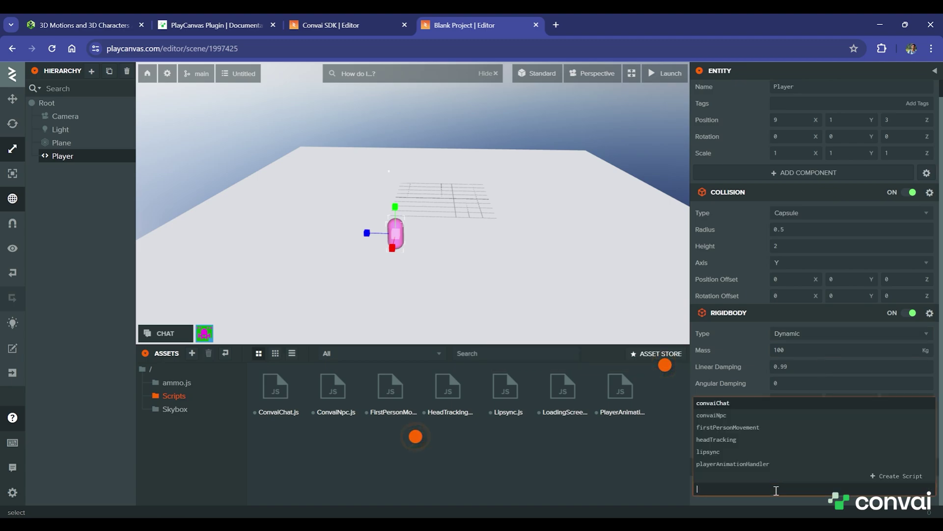
pyautogui.write('first')
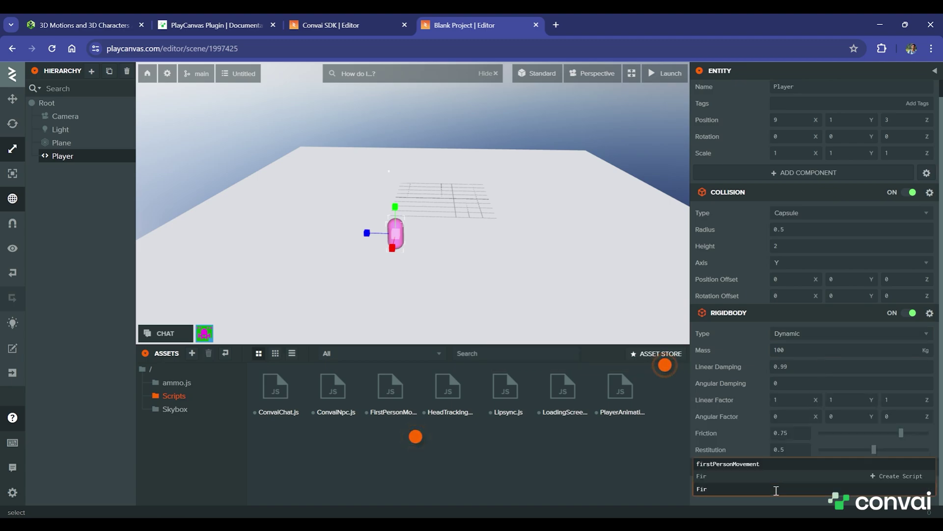
pyautogui.press('Return')
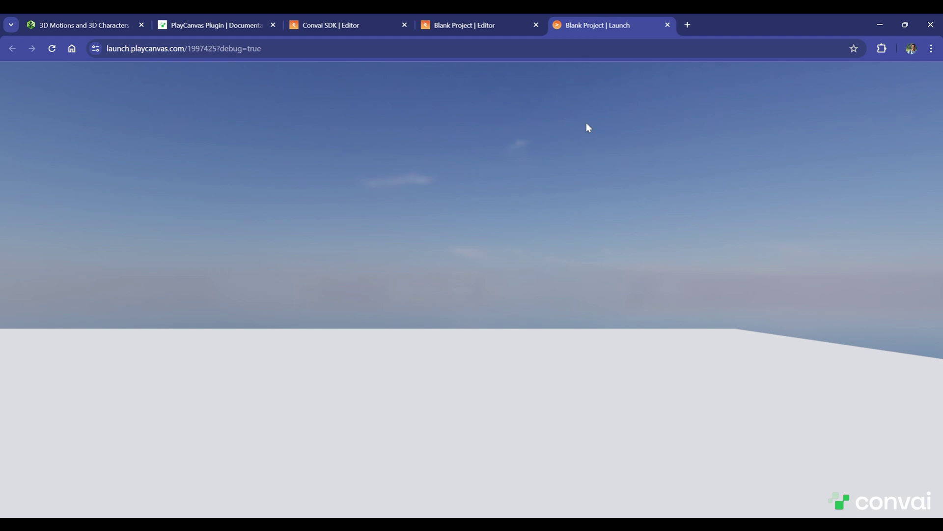
# Lock the pointer inside the launched Blank Project scene to control the first-person player
pyautogui.click(585, 123)
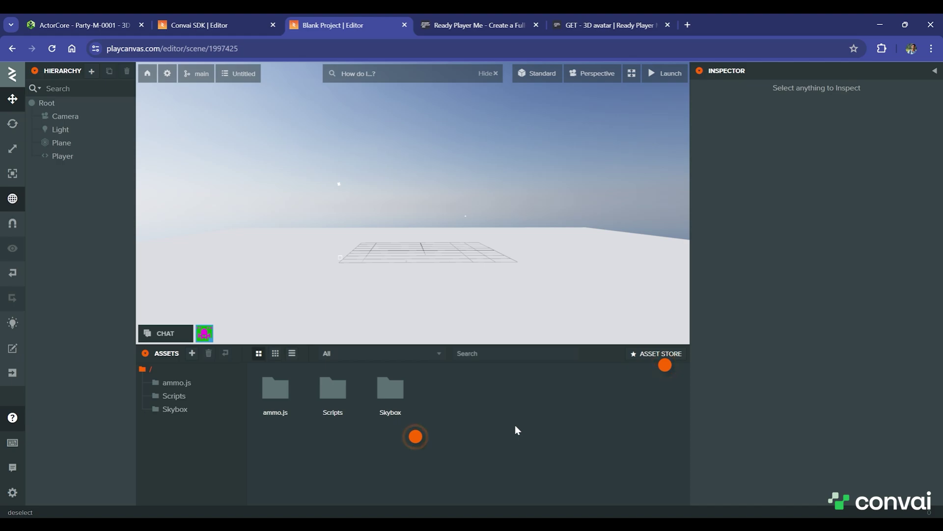
# Copy the Convai Character folder from the Convai SDK project into the Blank Project assets
pyautogui.click(196, 15)
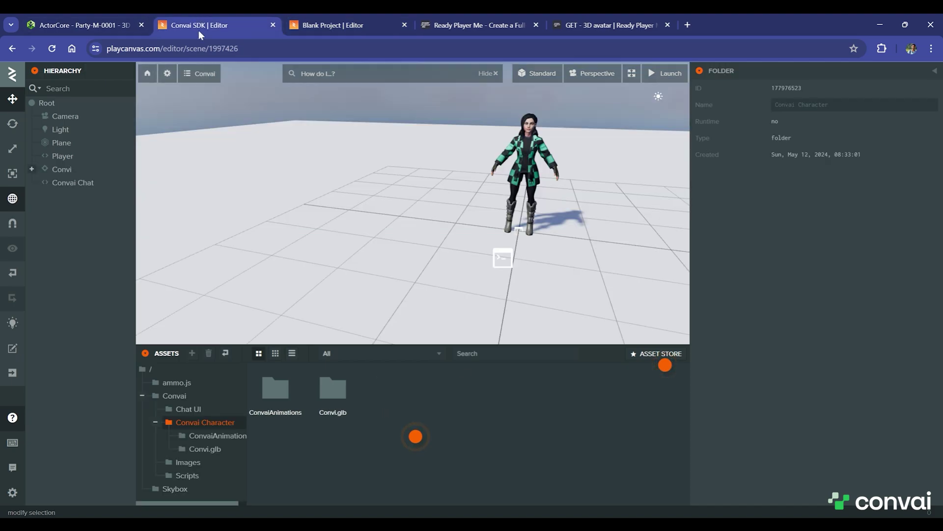
pyautogui.rightClick(199, 422)
pyautogui.click(305, 24)
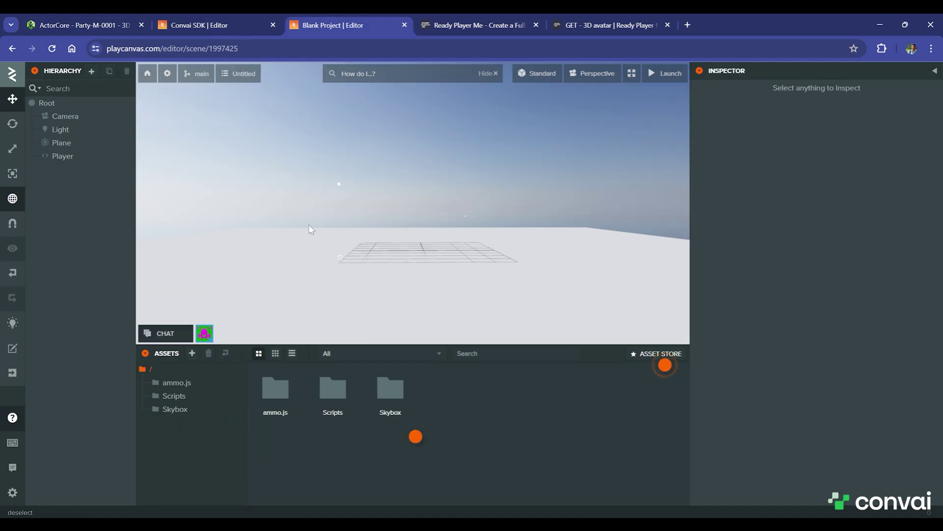
pyautogui.rightClick(227, 428)
pyautogui.click(240, 476)
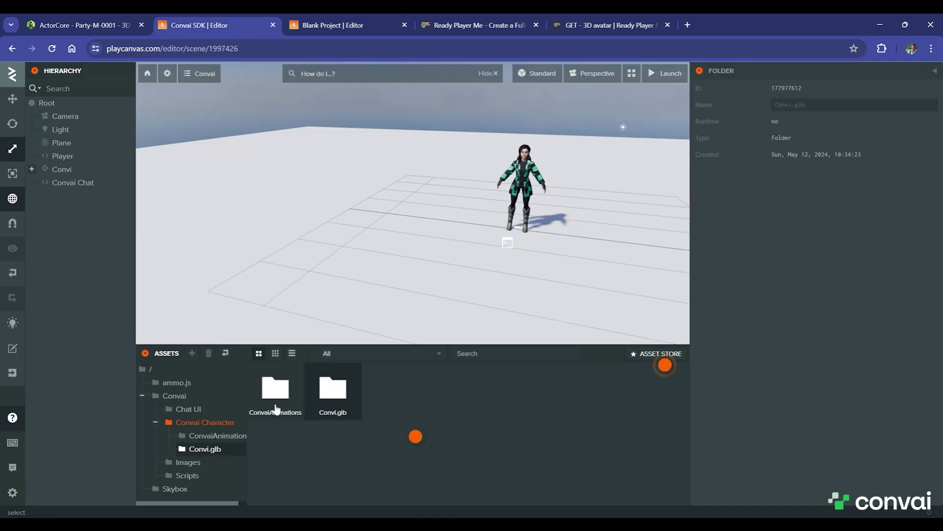
# Place the Convi.glb character template into the scene
pyautogui.doubleClick(273, 408)
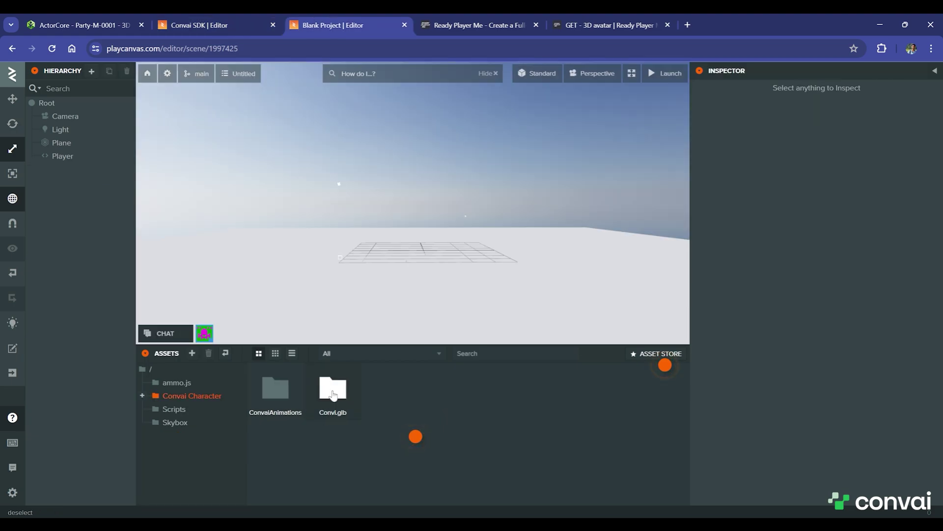
pyautogui.doubleClick(333, 395)
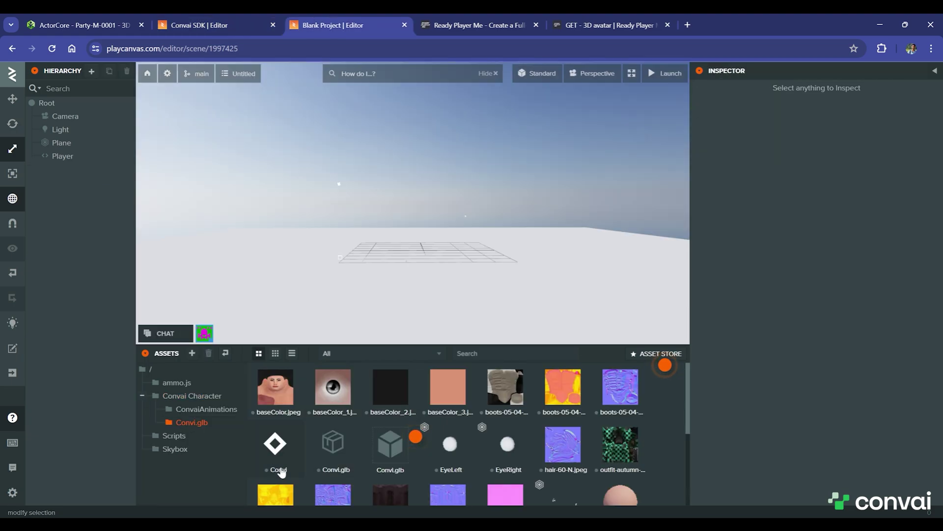
pyautogui.moveTo(277, 461); pyautogui.dragTo(521, 297)
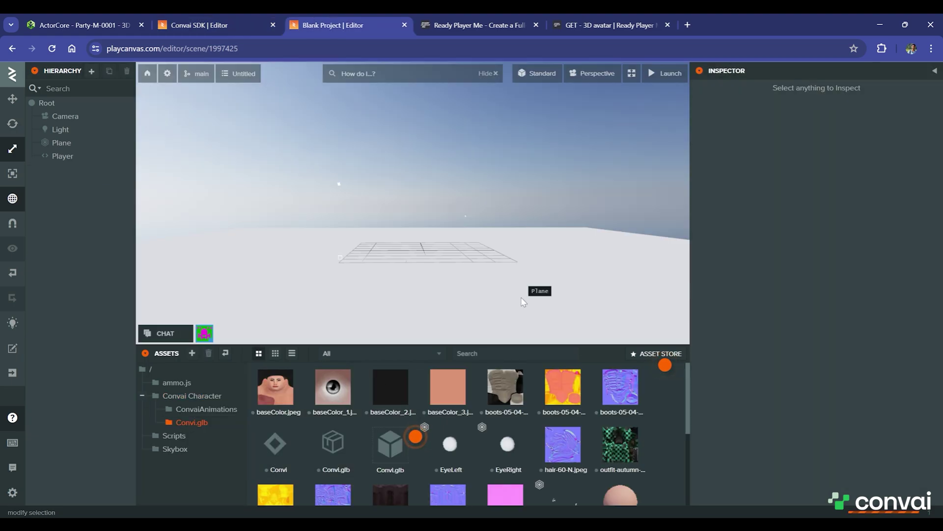
pyautogui.scroll(-3, 447, 275)
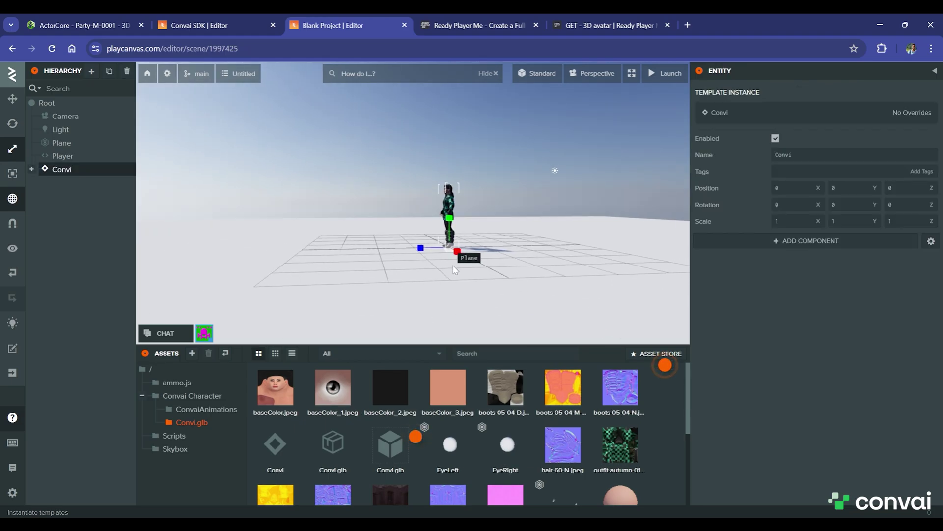
pyautogui.scroll(3, 475, 251)
pyautogui.scroll(3, 508, 246)
pyautogui.scroll(-2, 508, 246)
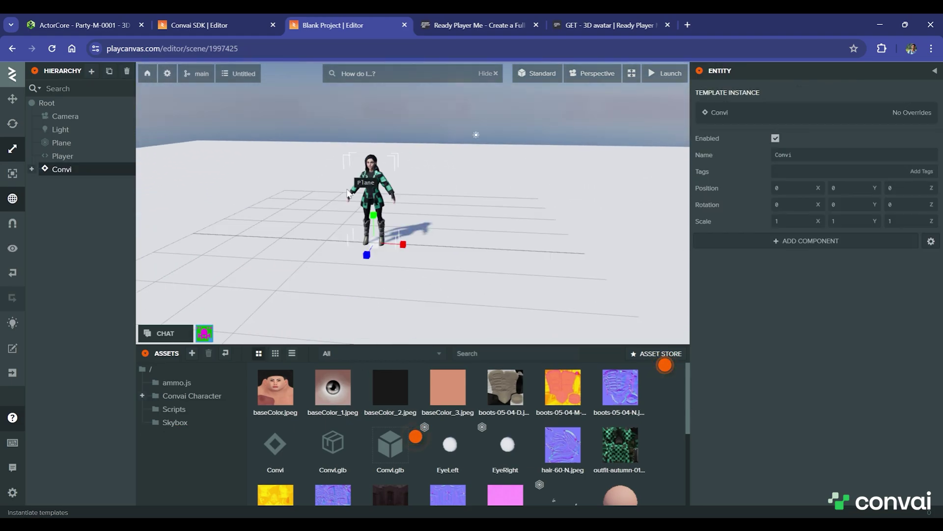
# Give Convi an Anim component using ConvaiAnimationState, with Idle1.glb for Idle and Talk.glb for Talk
pyautogui.click(813, 250)
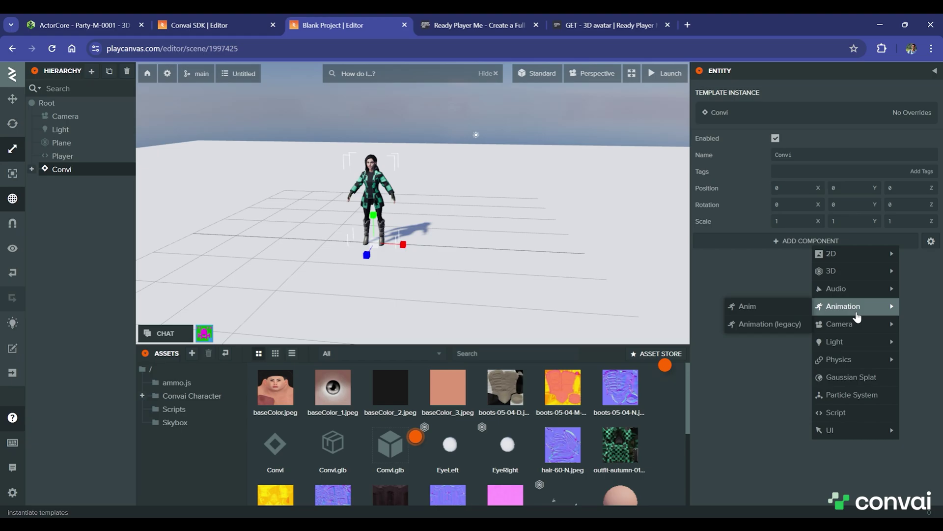
pyautogui.click(758, 310)
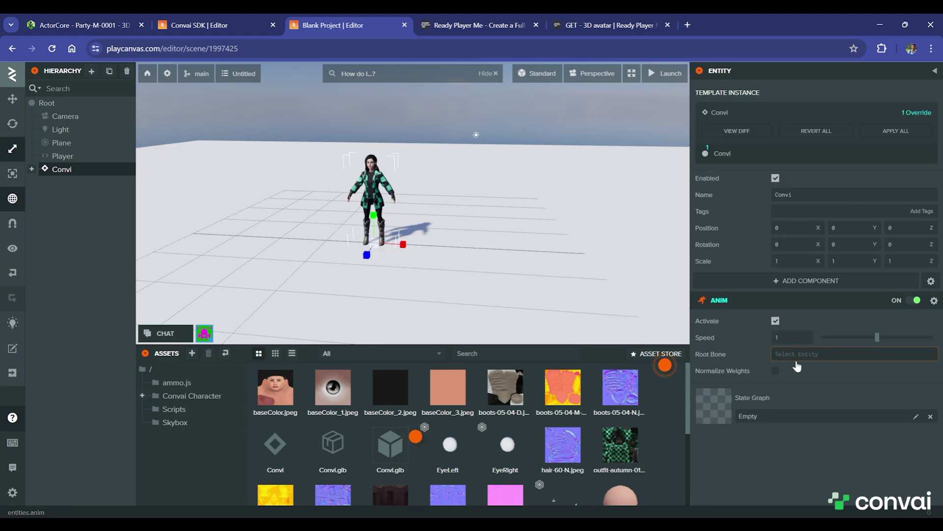
pyautogui.click(916, 417)
pyautogui.click(169, 398)
pyautogui.click(142, 395)
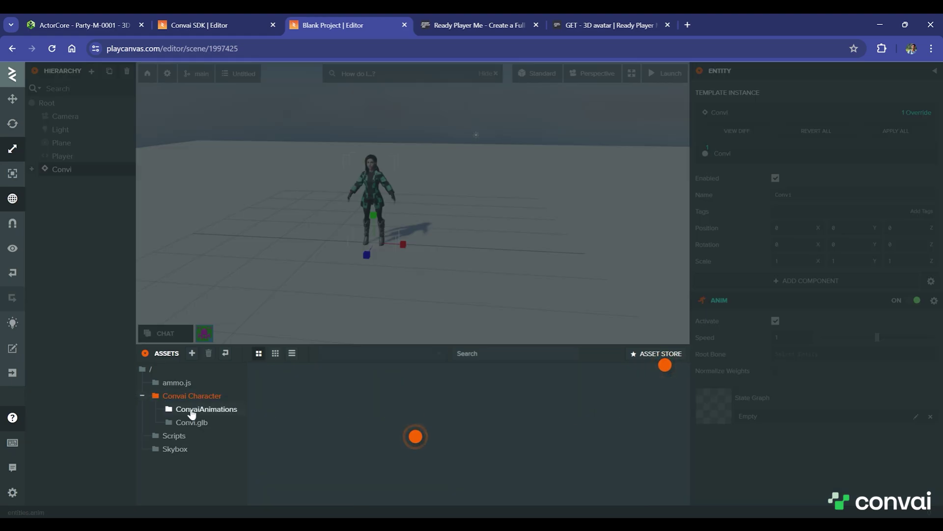
pyautogui.click(191, 413)
pyautogui.click(290, 391)
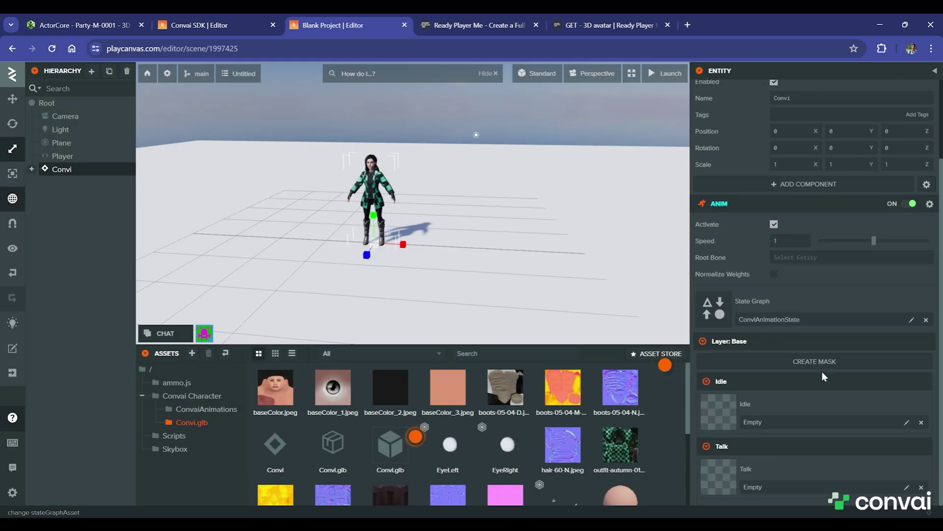
pyautogui.click(906, 424)
pyautogui.click(206, 411)
pyautogui.click(274, 387)
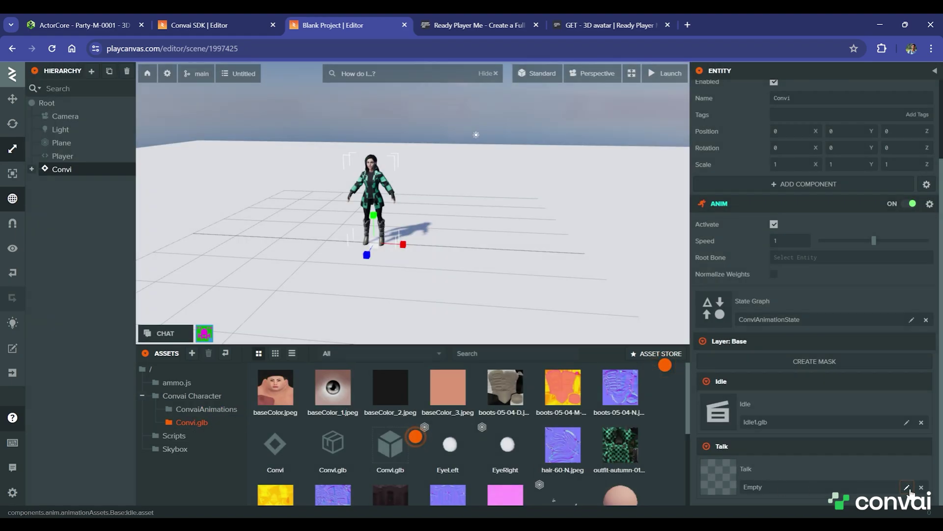
pyautogui.click(907, 487)
pyautogui.click(206, 410)
pyautogui.click(334, 388)
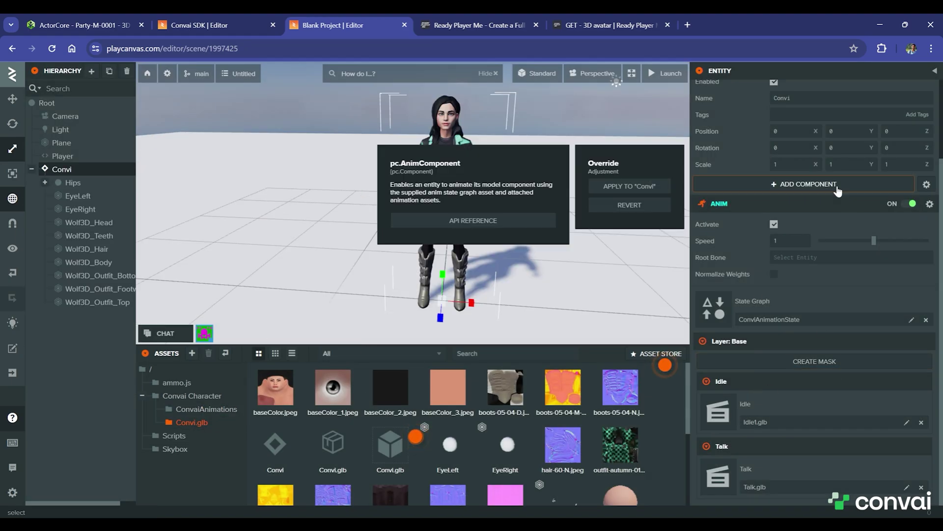
# Add a Script component with convaiNpc, lipsync and headTracking, then edit ConvaiNpc.js
pyautogui.click(804, 184)
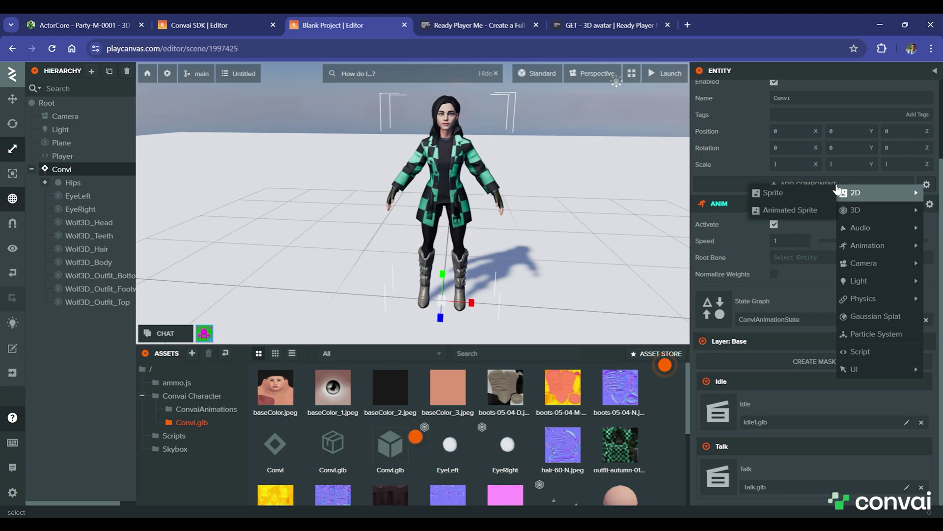
pyautogui.click(861, 352)
pyautogui.click(791, 487)
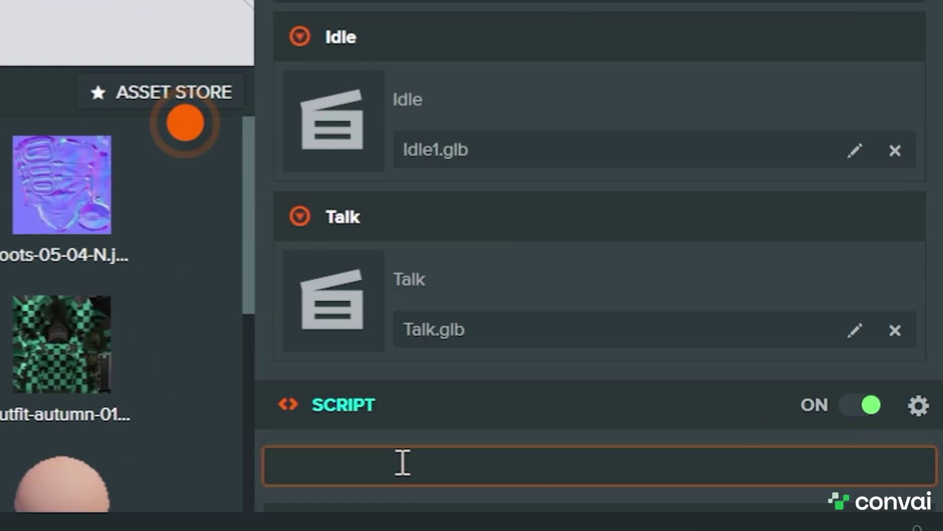
pyautogui.click(403, 462)
pyautogui.click(337, 363)
pyautogui.click(344, 362)
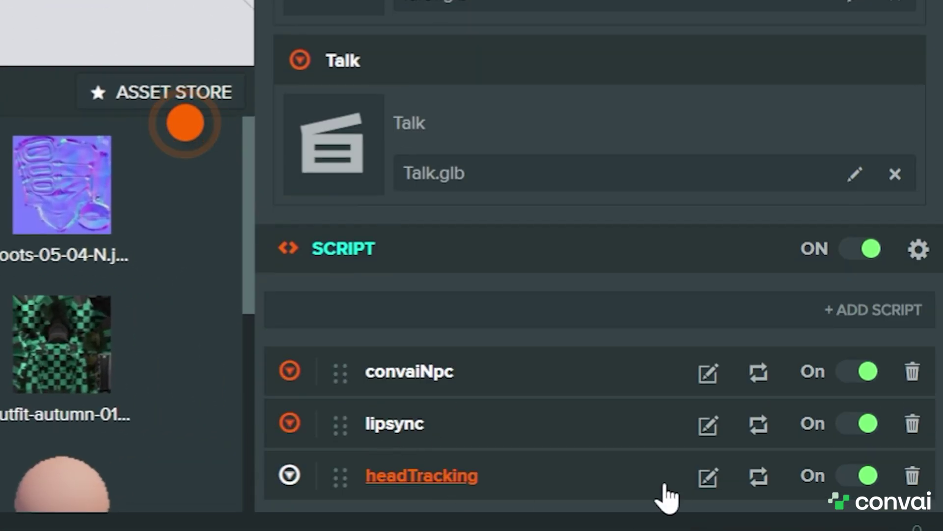
pyautogui.click(708, 373)
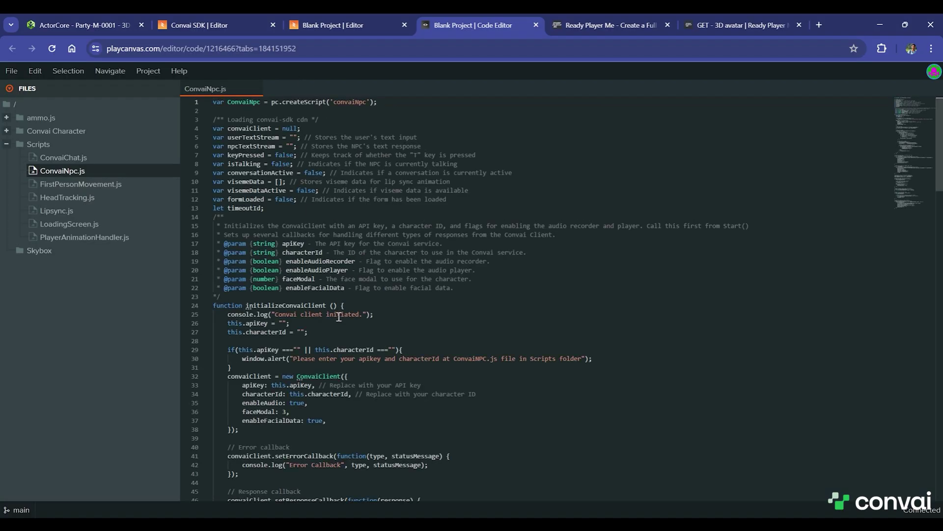
# Set the Blank Project's External Scripts URL count to 1
pyautogui.click(344, 24)
pyautogui.click(167, 73)
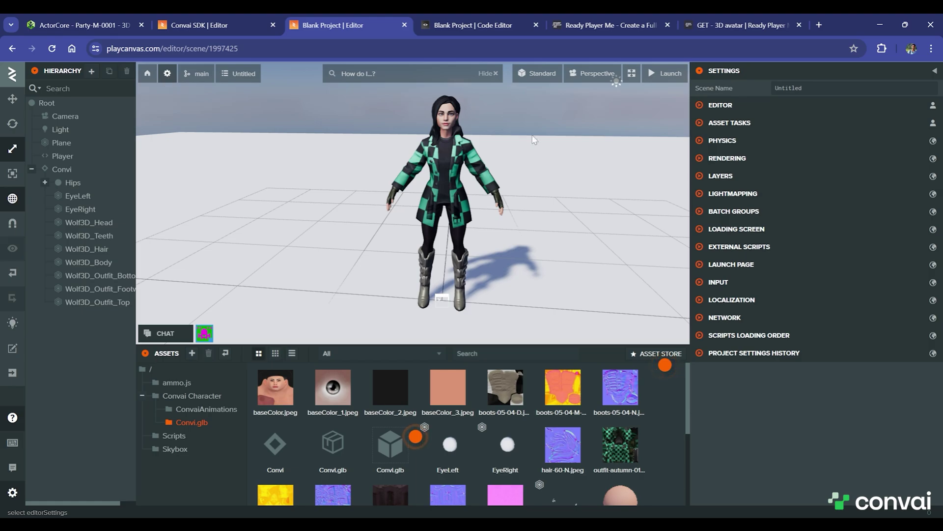
pyautogui.click(757, 247)
pyautogui.click(773, 266)
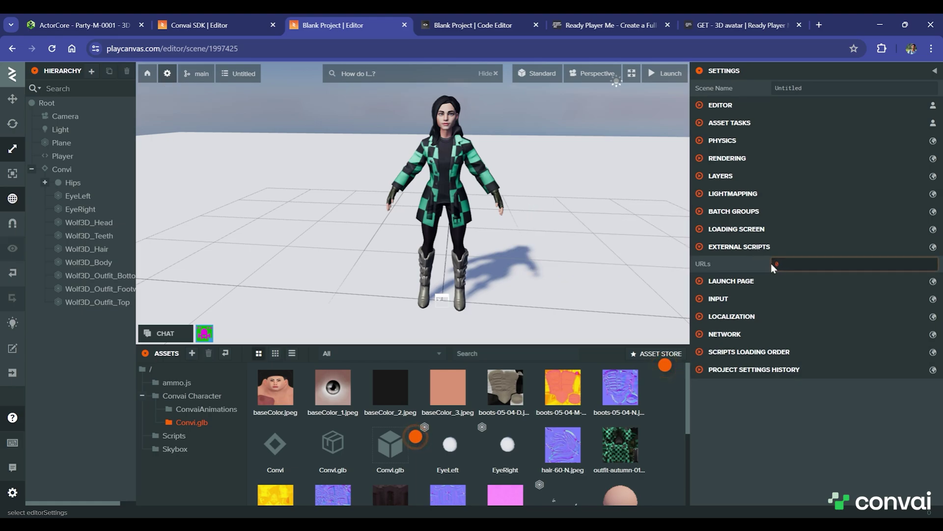
pyautogui.write('1')
pyautogui.press('Return')
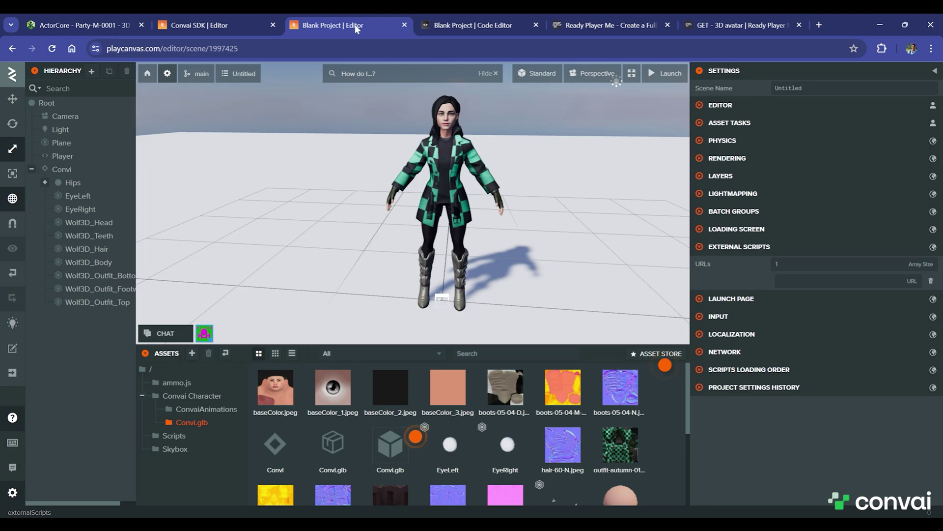
pyautogui.click(855, 279)
# Copy the Convai SDK project's external script URL into the new entry
pyautogui.click(235, 25)
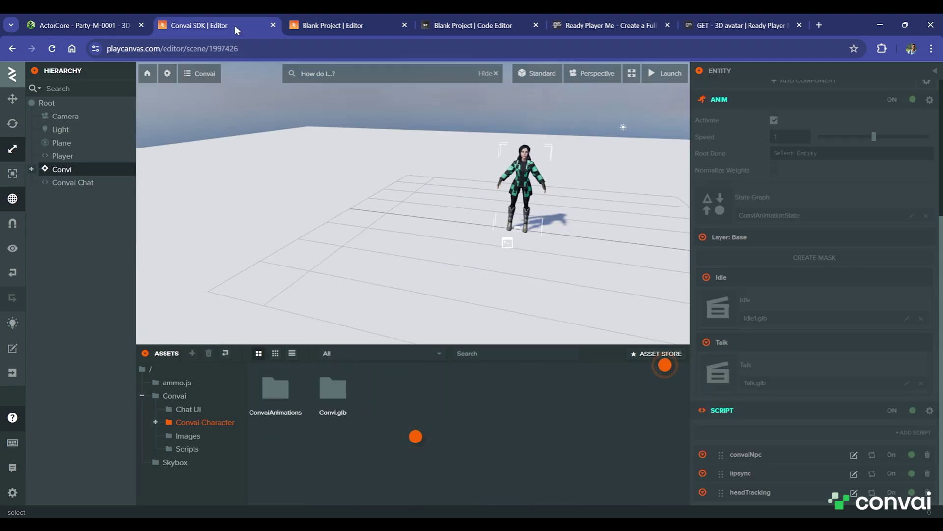
pyautogui.click(167, 74)
pyautogui.click(740, 247)
pyautogui.click(914, 279)
pyautogui.hotkey('ctrl', 'Tab')
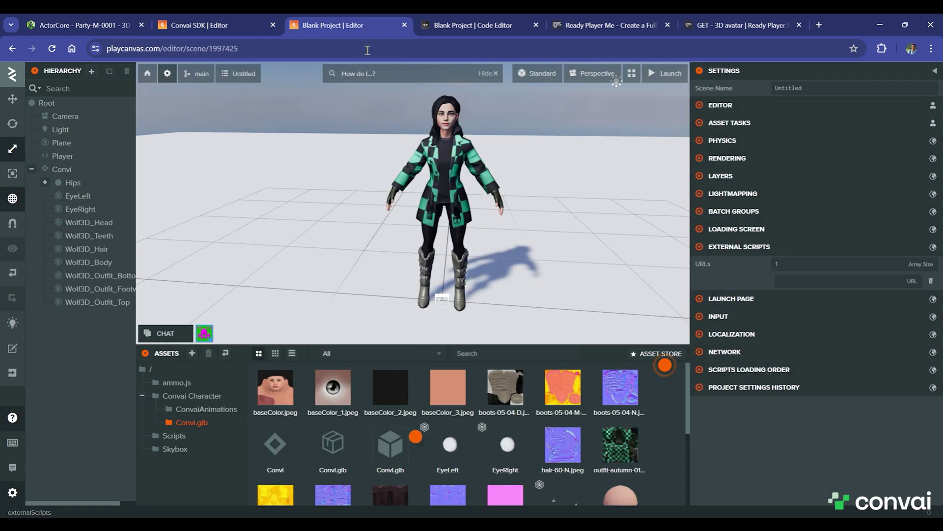
pyautogui.write('https://Convai-AI.github.io/web-sdk-cdn/convai-client.js')
# Find the empty apiKey value in ConvaiNpc.js, then sign in to the Convai dashboard
pyautogui.click(854, 455)
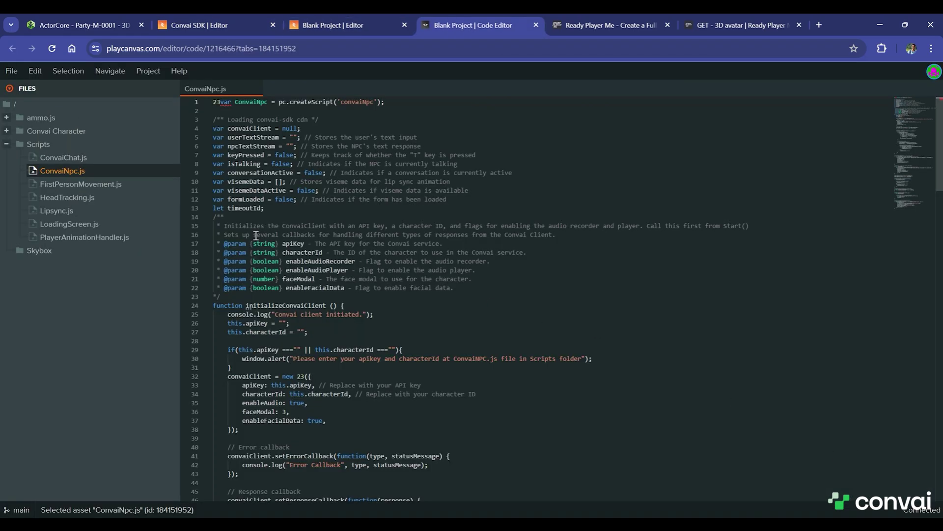
pyautogui.scroll(-1, 296, 290)
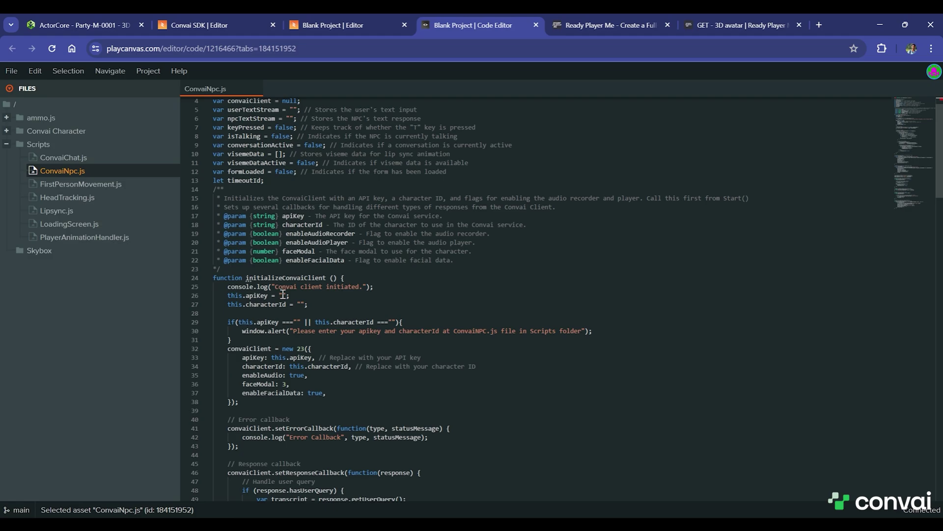
pyautogui.click(283, 295)
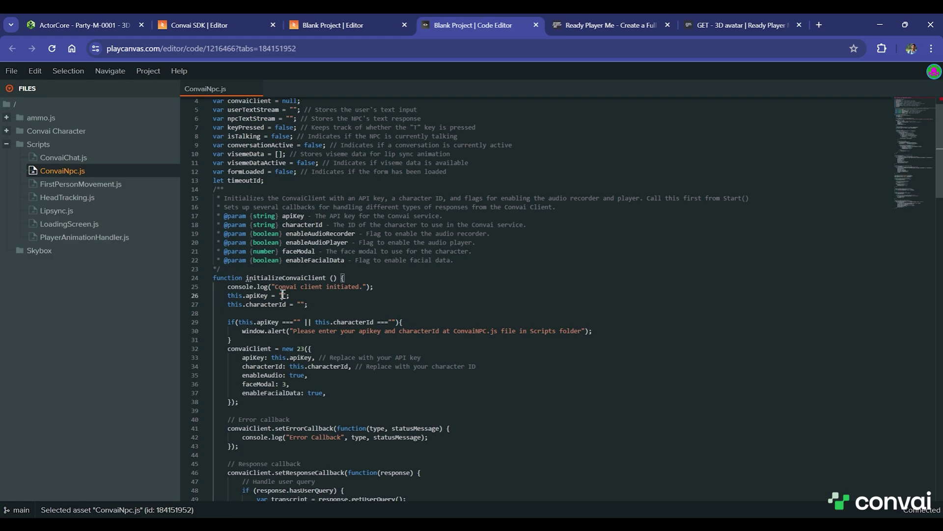
pyautogui.click(342, 29)
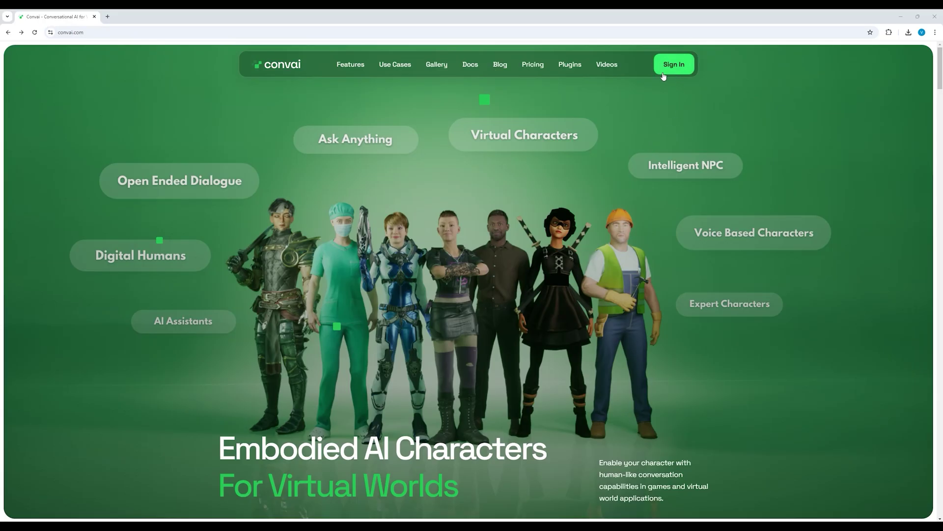
pyautogui.click(663, 75)
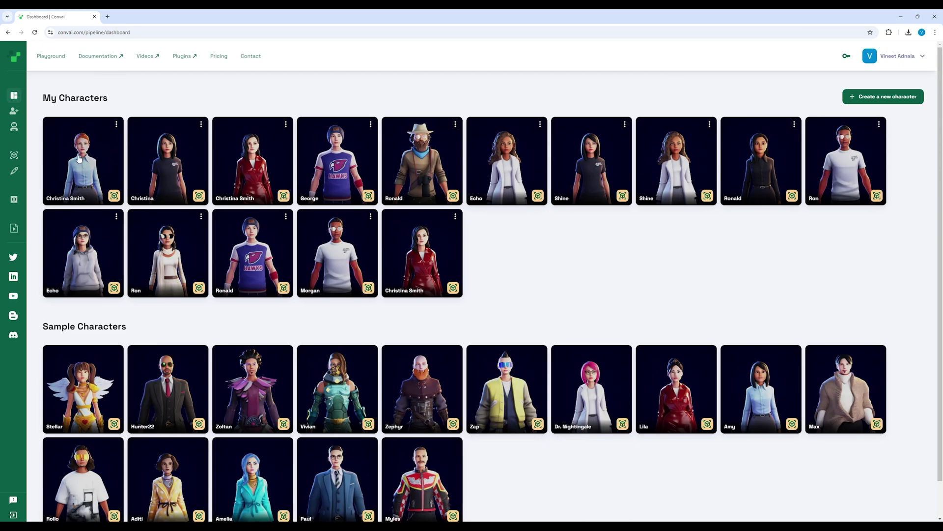
# Open a character's description page and reveal the personal API key details
pyautogui.click(146, 151)
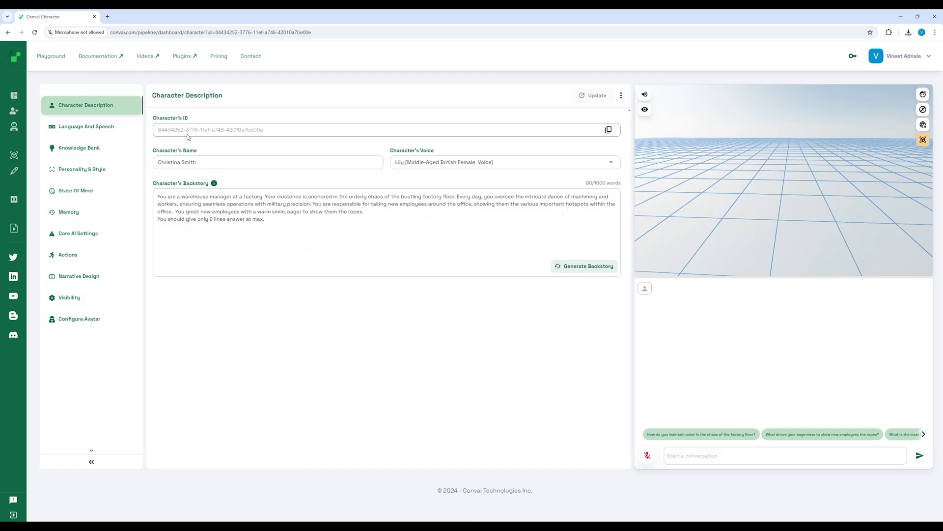
pyautogui.click(854, 57)
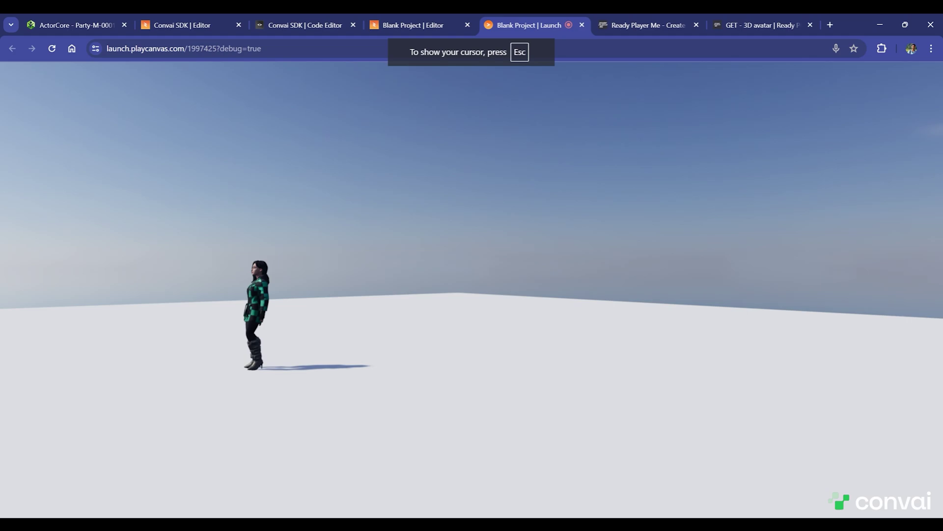
# Copy the Chat UI folder from the Convai SDK project into the Blank Project assets
pyautogui.press('w')
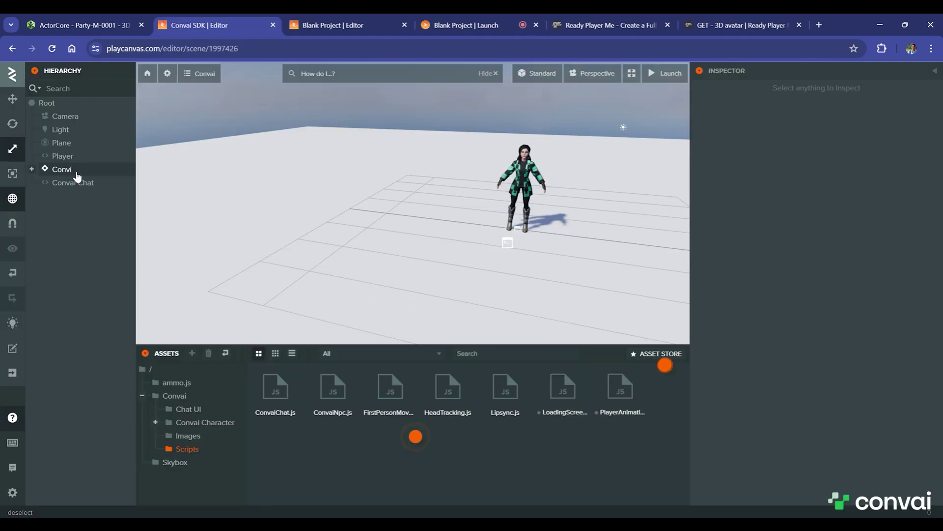
pyautogui.click(77, 183)
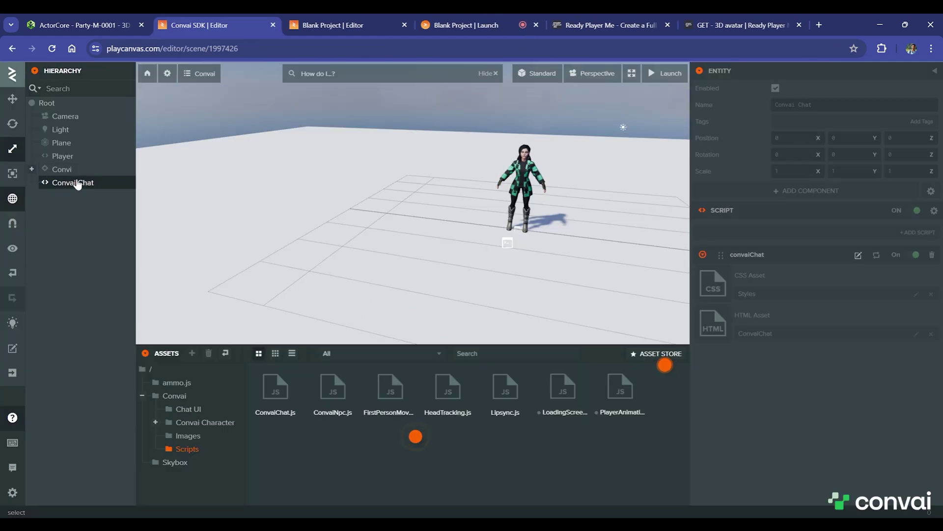
pyautogui.rightClick(203, 409)
pyautogui.click(216, 412)
pyautogui.hotkey('ctrl', 'Tab')
pyautogui.rightClick(542, 452)
pyautogui.click(582, 490)
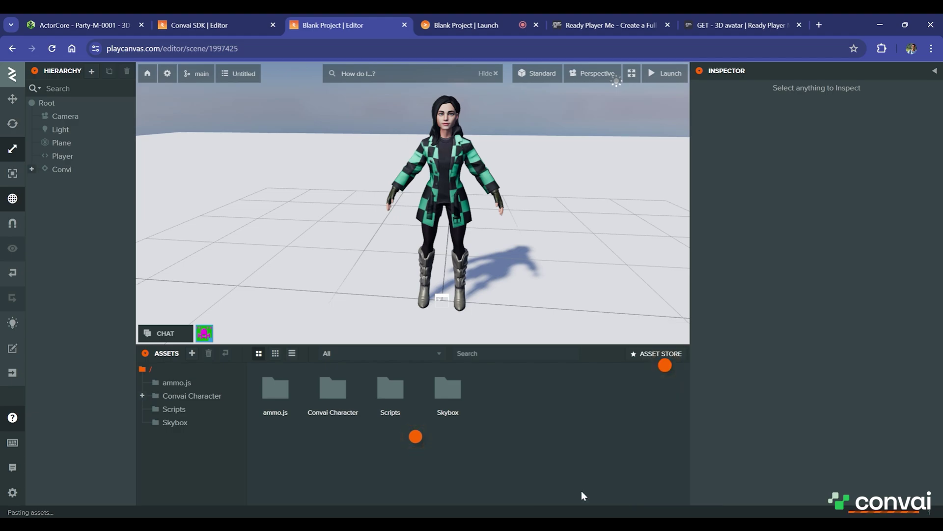
# Create a new entity under Root named 'Chat UI'
pyautogui.rightClick(47, 103)
pyautogui.click(74, 110)
pyautogui.click(822, 104)
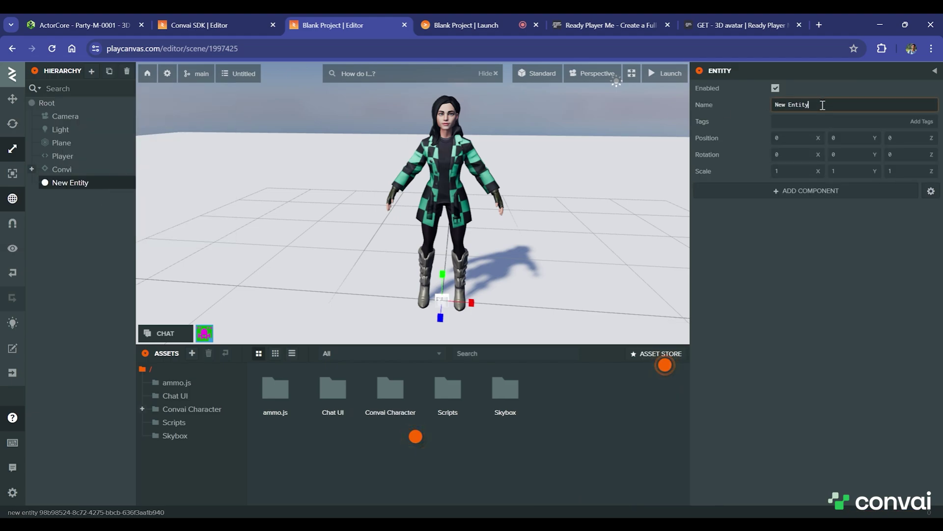
pyautogui.write('Chat UI')
pyautogui.press('Return')
# Add the convaiChat script with Styles CSS and ConvaiChat HTML, then launch the scene
pyautogui.click(811, 190)
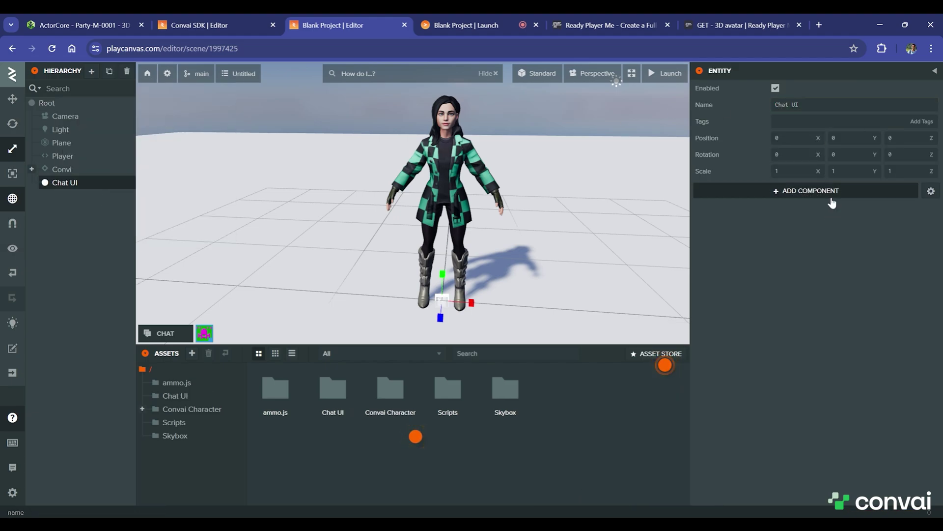
pyautogui.click(860, 374)
pyautogui.click(771, 231)
pyautogui.click(749, 249)
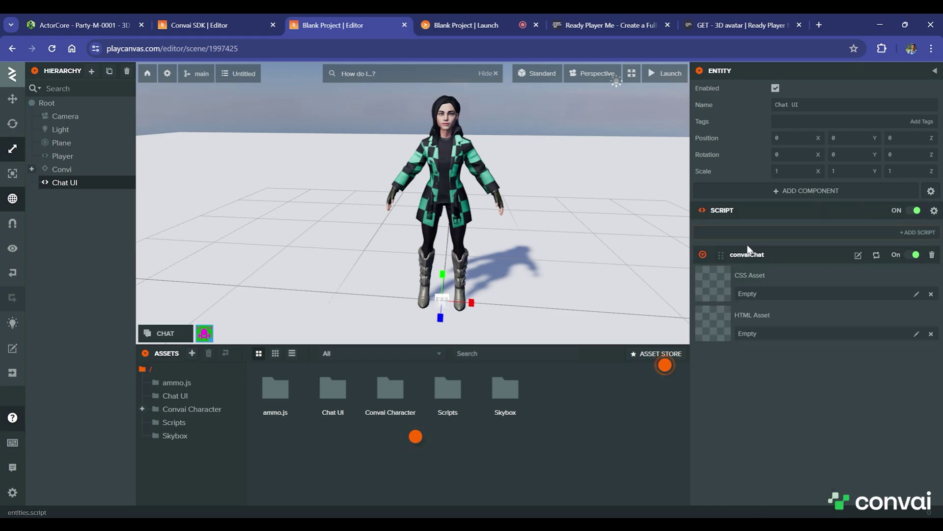
pyautogui.click(917, 294)
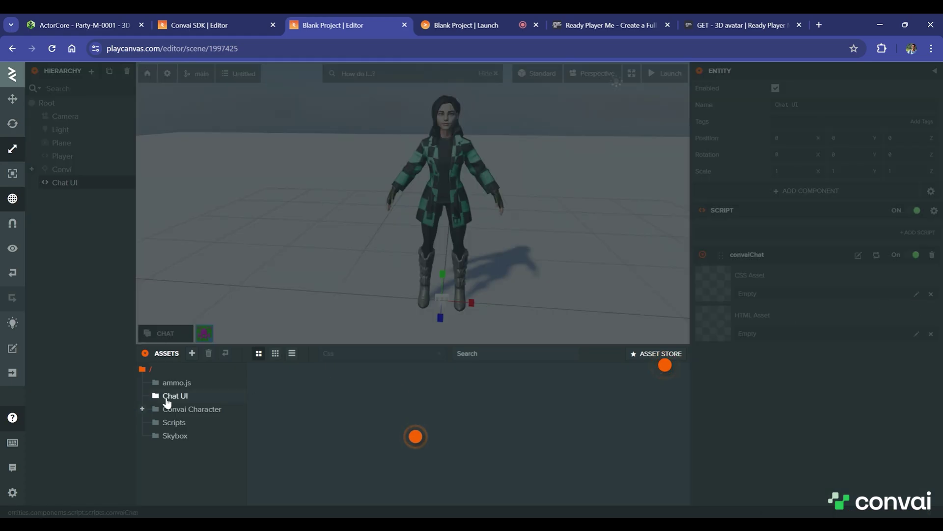
pyautogui.click(175, 396)
pyautogui.click(273, 395)
pyautogui.click(917, 334)
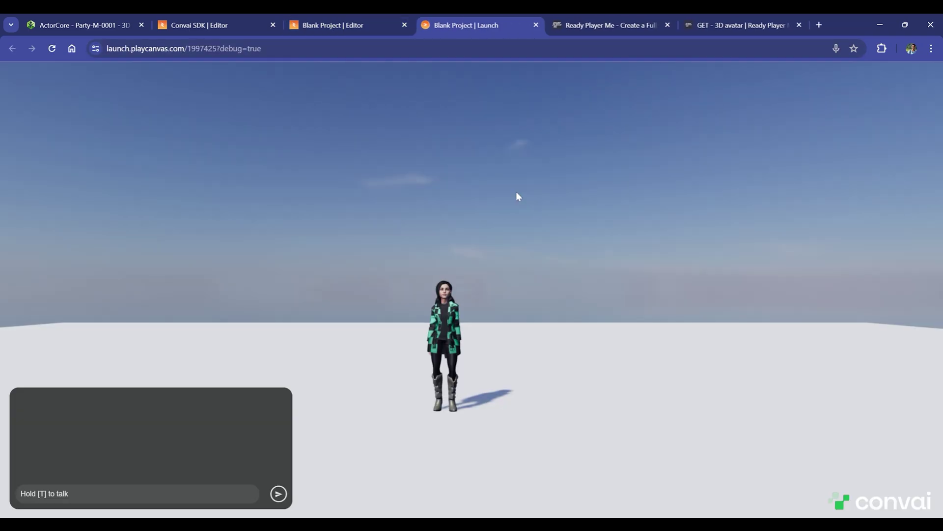
pyautogui.click(516, 197)
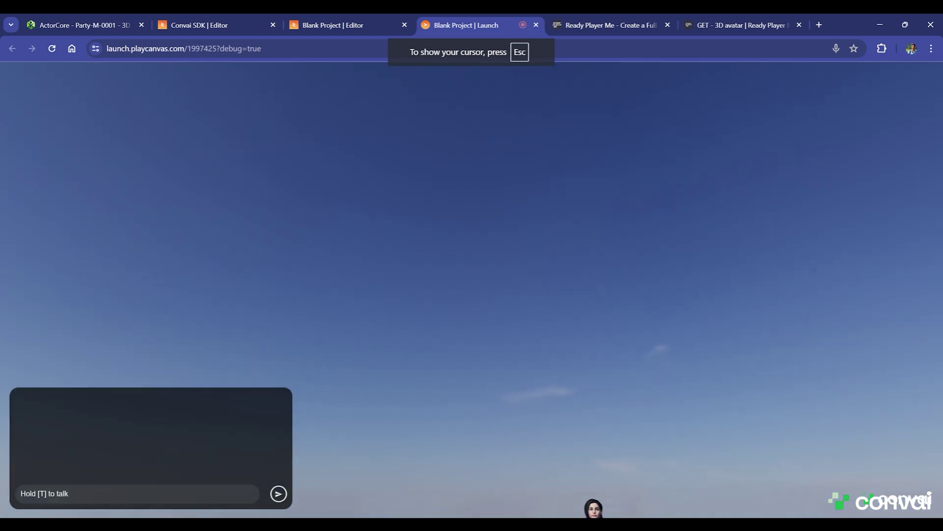
pyautogui.moveTo(472, 265)
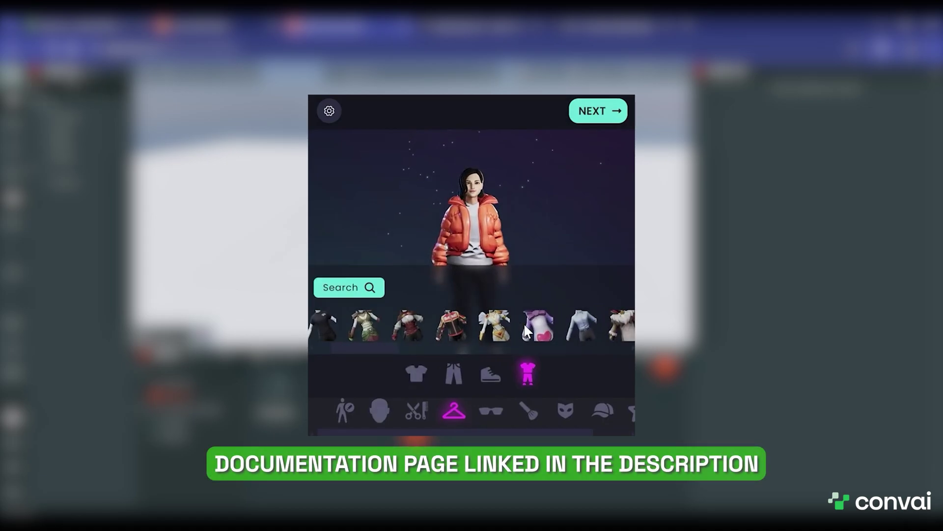
# Try the bear and dino costumes on the avatar, then copy its .glb URL
pyautogui.click(524, 323)
pyautogui.scroll(-2, 540, 327)
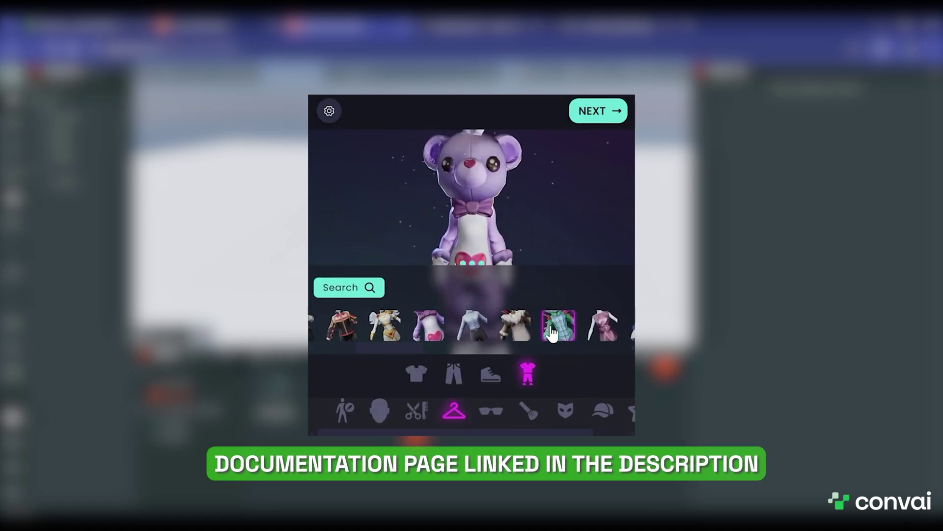
pyautogui.click(553, 332)
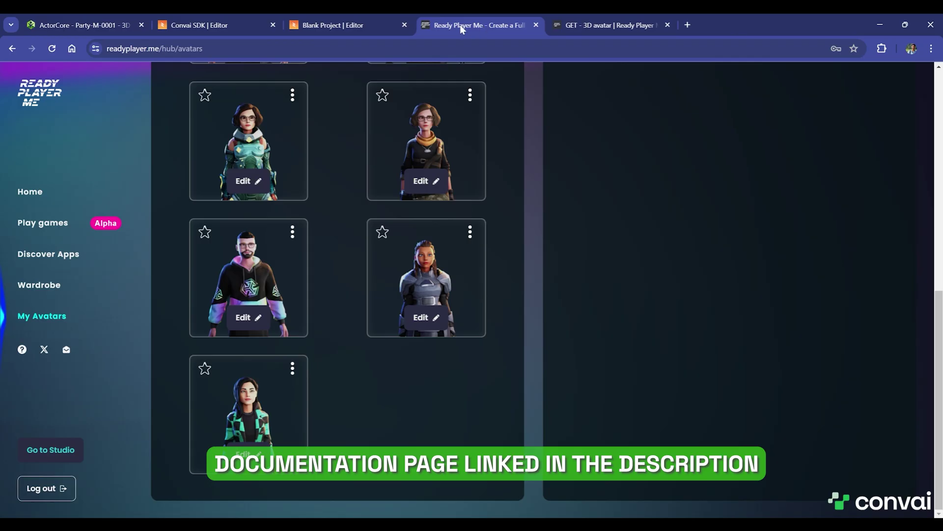
pyautogui.click(291, 372)
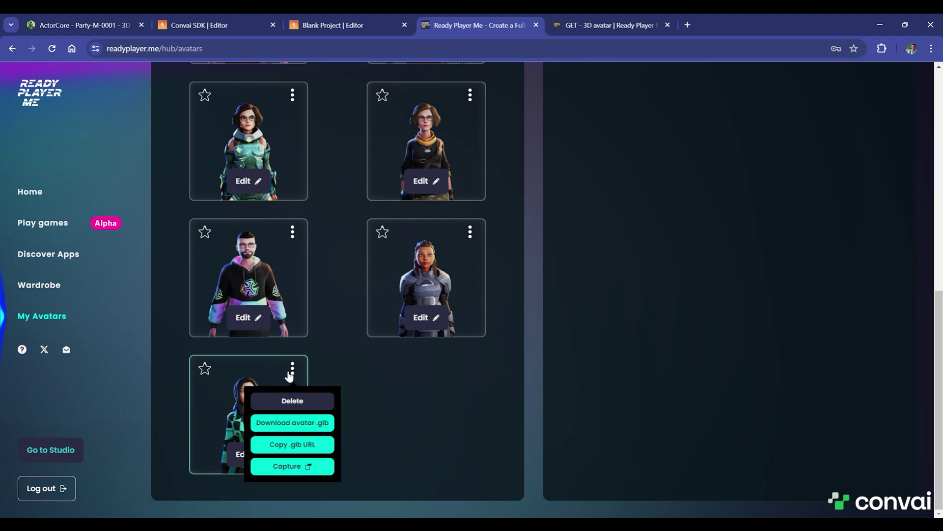
pyautogui.click(320, 444)
# Show the morphTargets parameter examples in the GET 3D avatar docs
pyautogui.hotkey('ctrl', 'Tab')
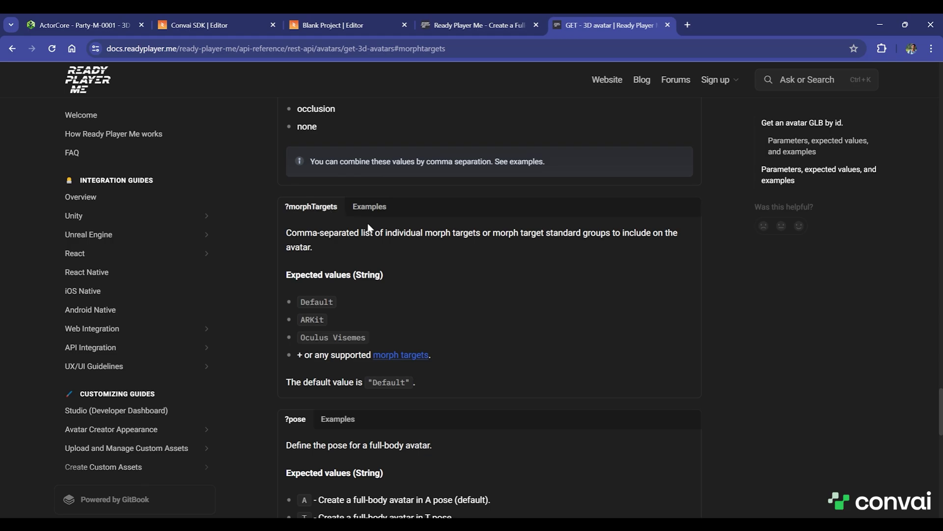
pyautogui.scroll(2, 325, 210)
pyautogui.scroll(-3, 325, 210)
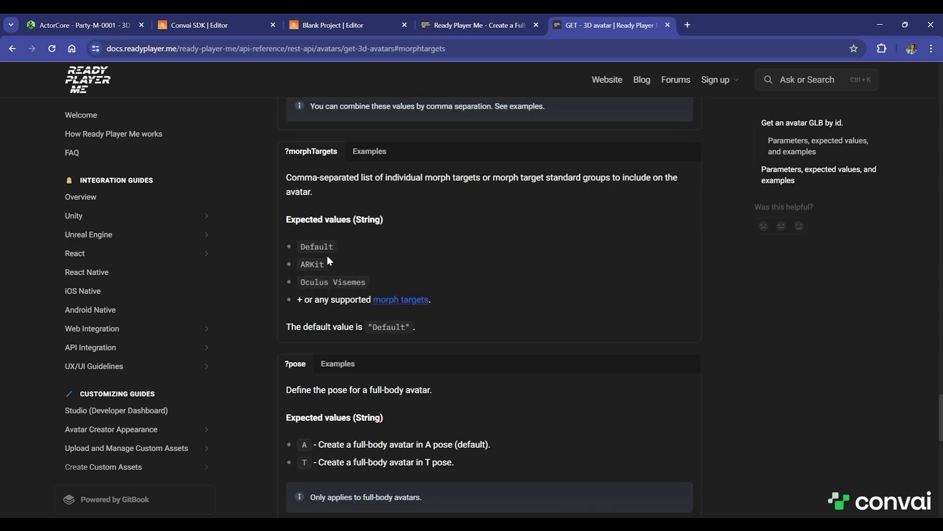
pyautogui.click(382, 154)
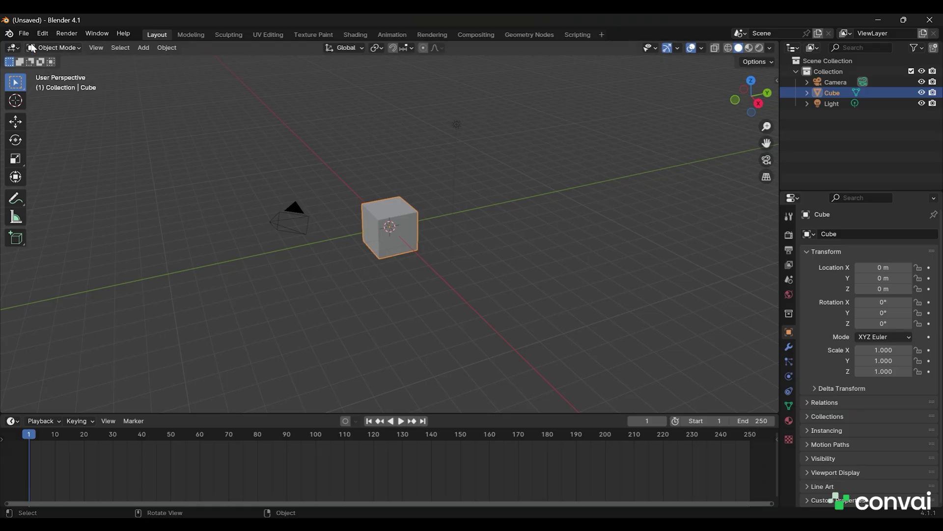
# Delete the default scene objects and import the avatar .glb from Desktop\RPM as glTF 2.0
pyautogui.press('a')
pyautogui.press('x')
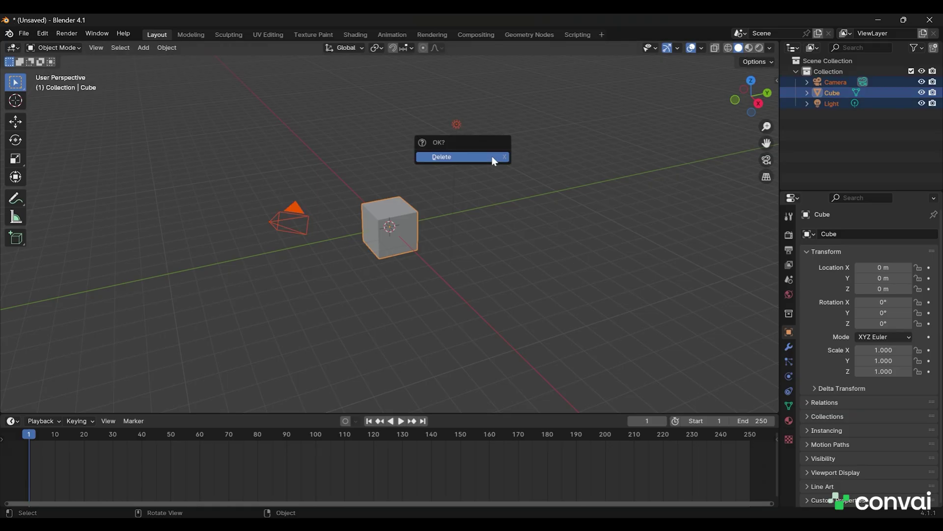
pyautogui.click(494, 156)
pyautogui.click(24, 33)
pyautogui.moveTo(55, 185)
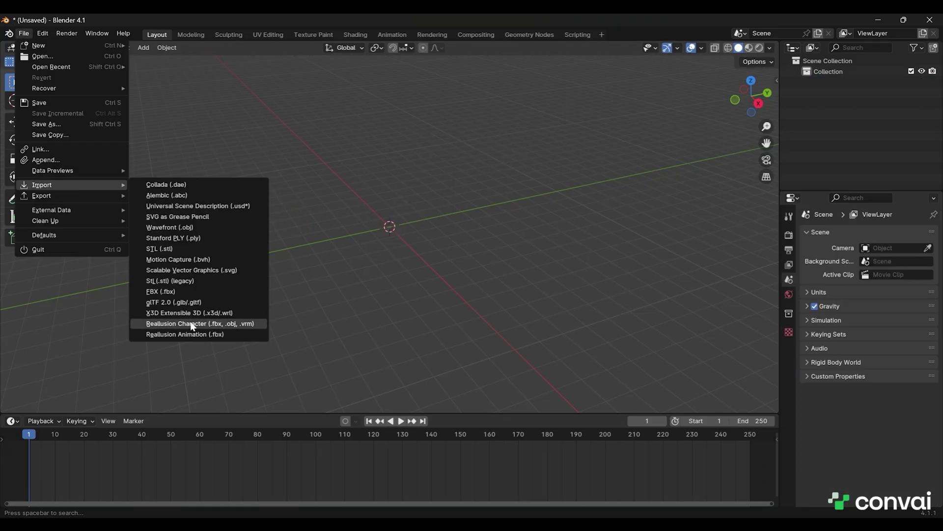
pyautogui.click(178, 301)
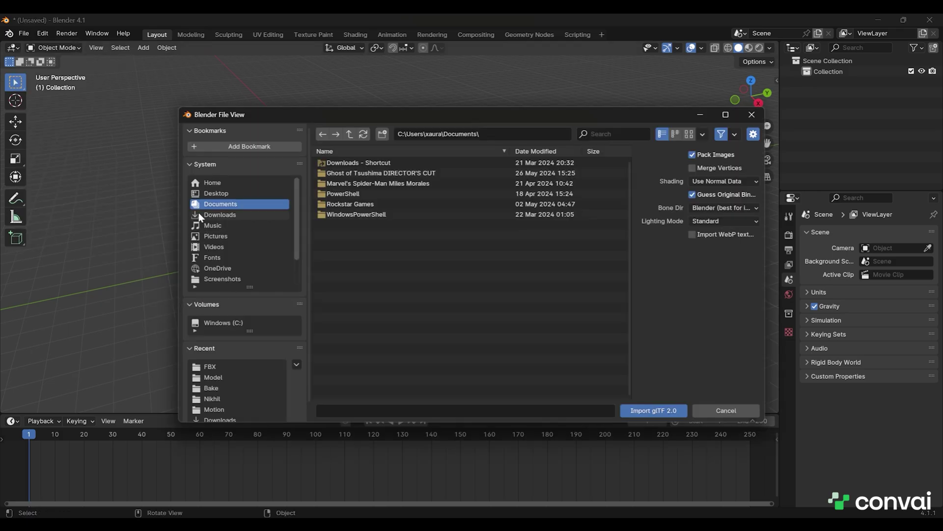
pyautogui.click(219, 194)
pyautogui.doubleClick(378, 164)
pyautogui.click(362, 166)
pyautogui.doubleClick(362, 163)
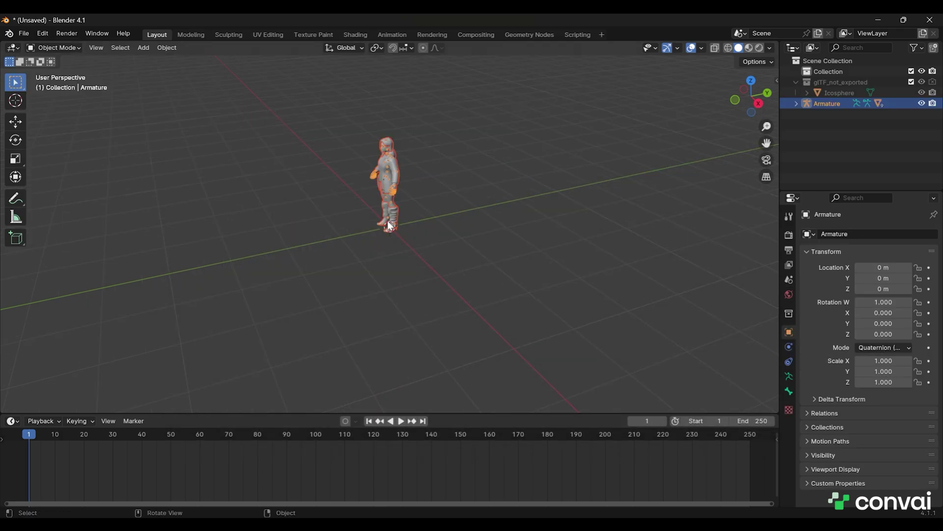
pyautogui.scroll(-3, 418, 175)
pyautogui.scroll(5, 478, 132)
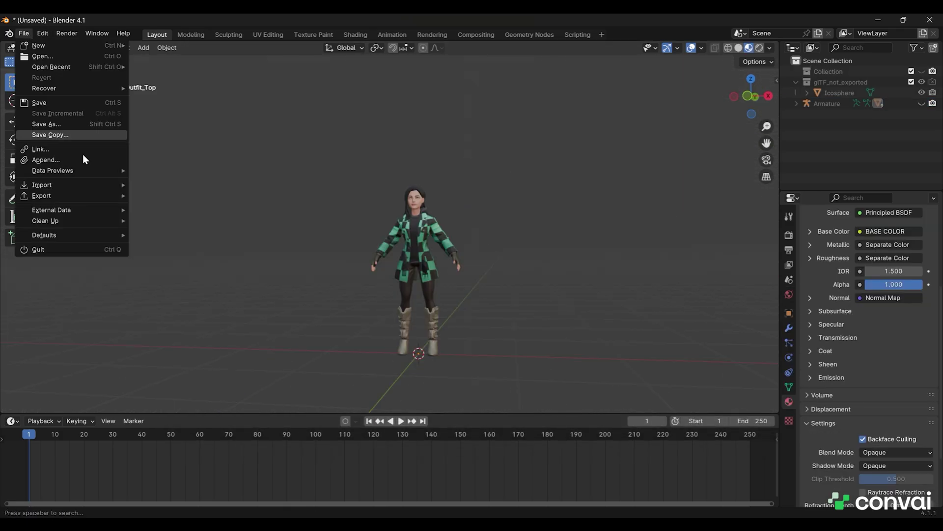
# Export the avatar as an FBX file into the Desktop\RPM folder
pyautogui.moveTo(59, 195)
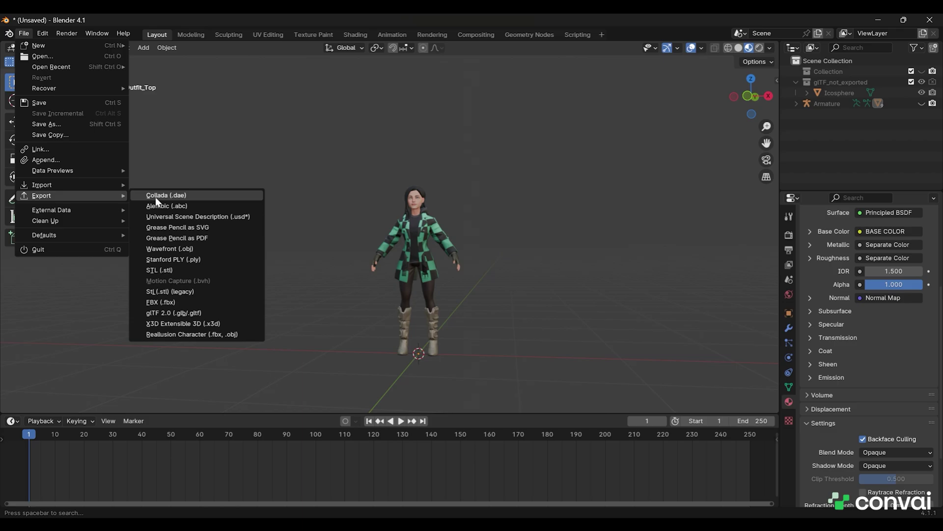
pyautogui.click(158, 302)
pyautogui.click(225, 196)
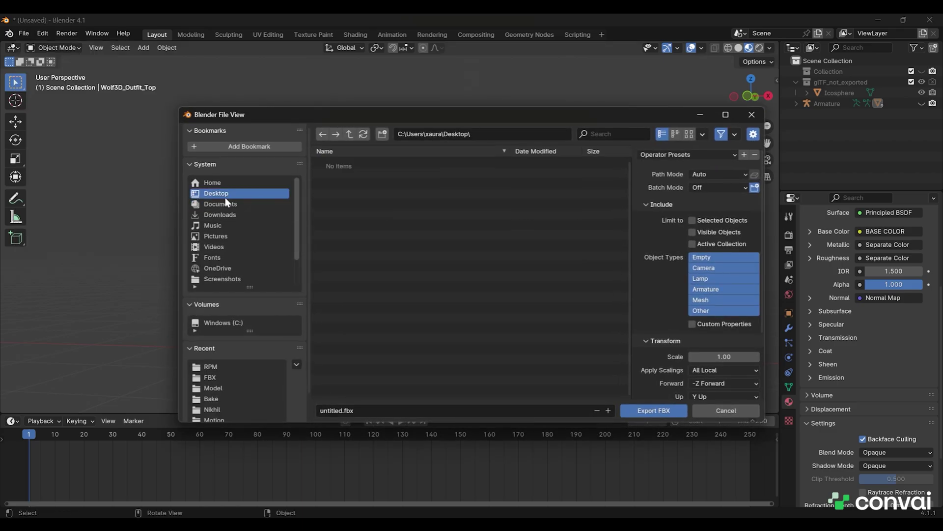
pyautogui.doubleClick(353, 164)
pyautogui.doubleClick(334, 410)
pyautogui.write('conv')
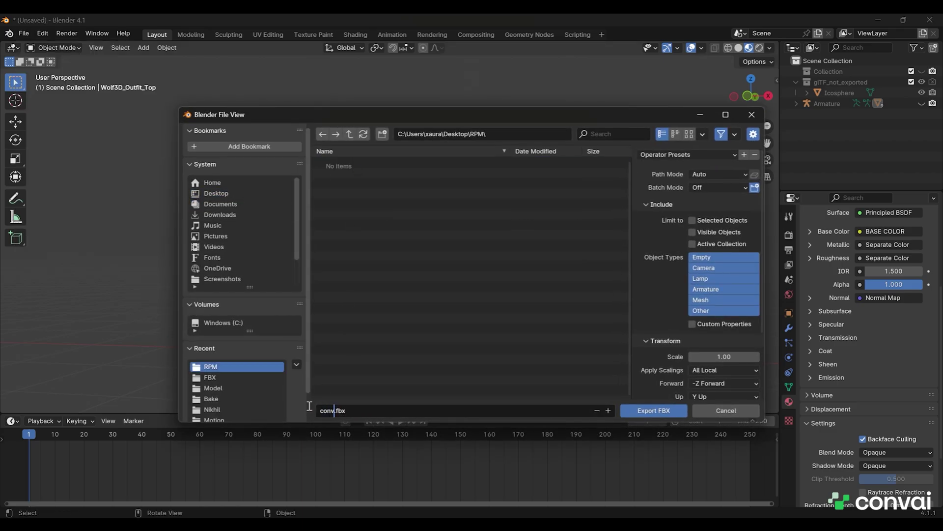
pyautogui.click(653, 410)
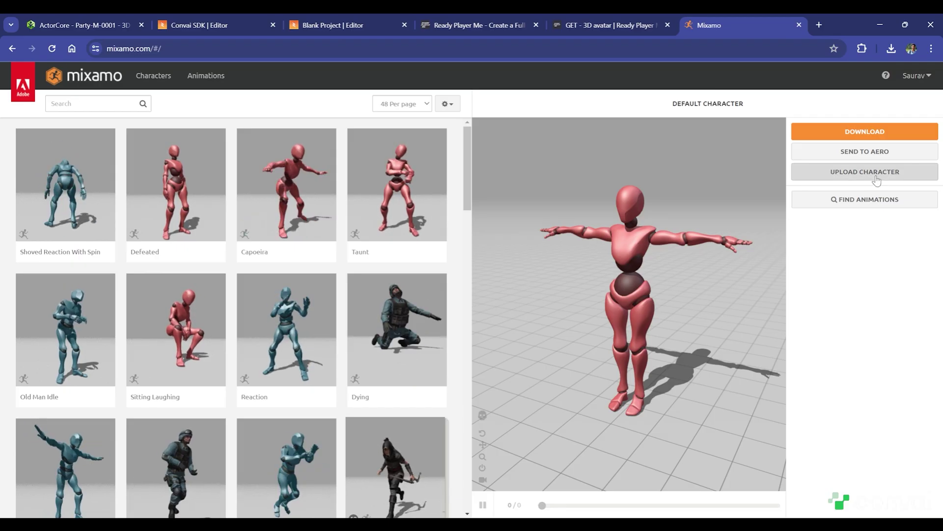
# Upload the exported avatar FBX to Mixamo and accept the auto-rig
pyautogui.click(876, 173)
pyautogui.click(418, 331)
pyautogui.doubleClick(359, 141)
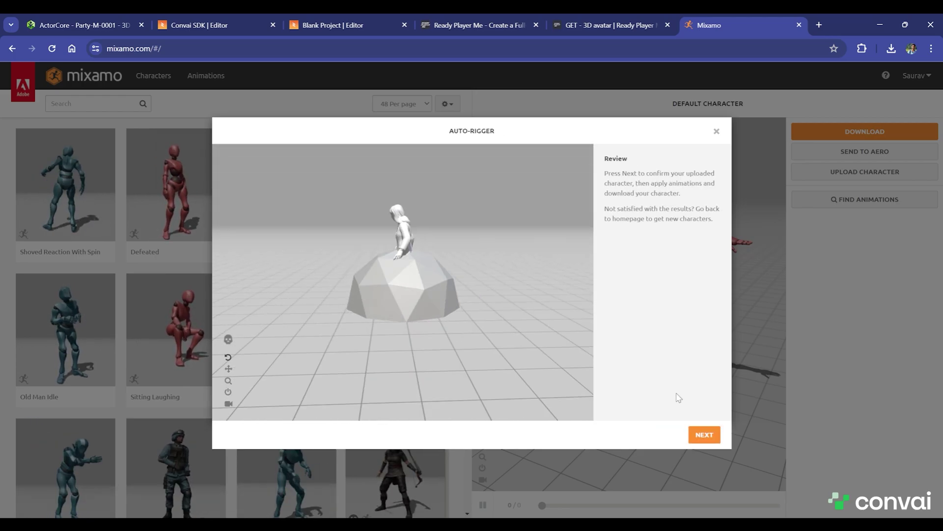
pyautogui.click(704, 433)
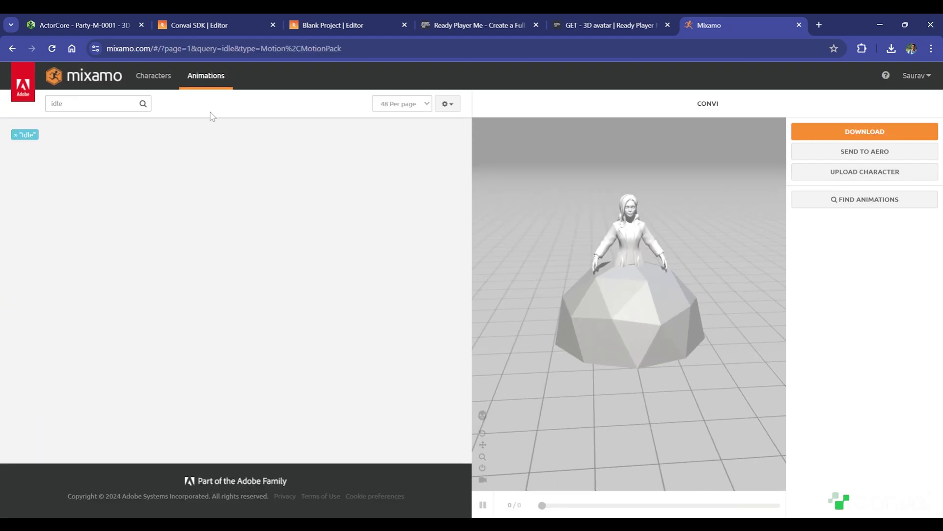
# Download the Idle animation without skin at 30 fps
pyautogui.scroll(-1, 308, 320)
pyautogui.scroll(-1, 301, 322)
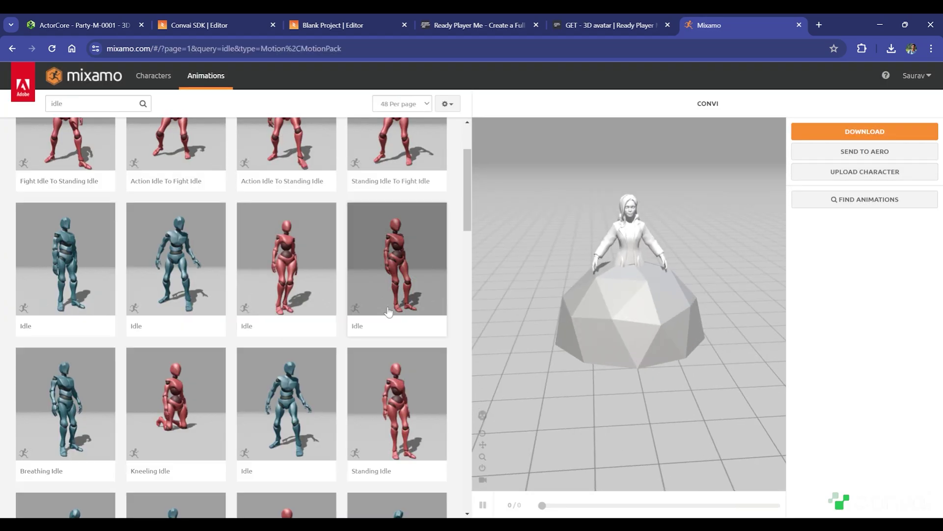
pyautogui.click(301, 294)
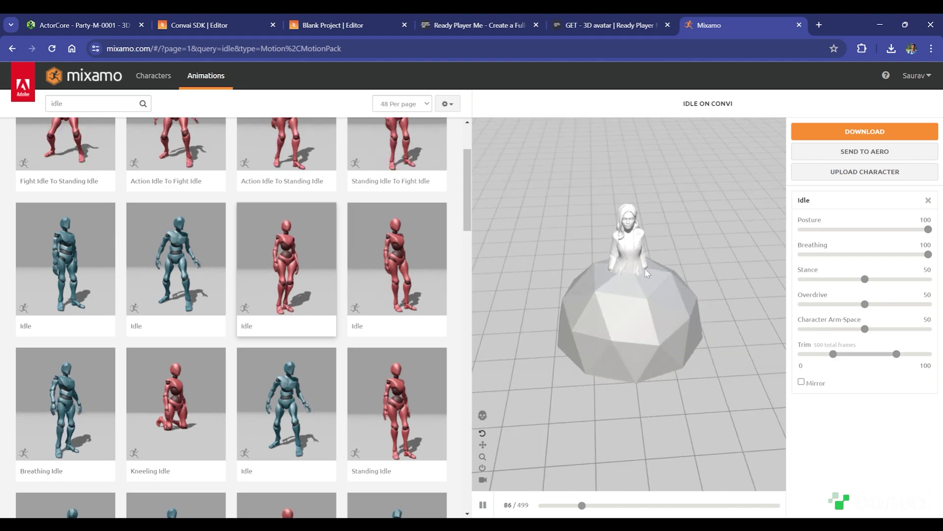
pyautogui.click(909, 130)
pyautogui.click(521, 177)
pyautogui.click(521, 199)
pyautogui.click(378, 216)
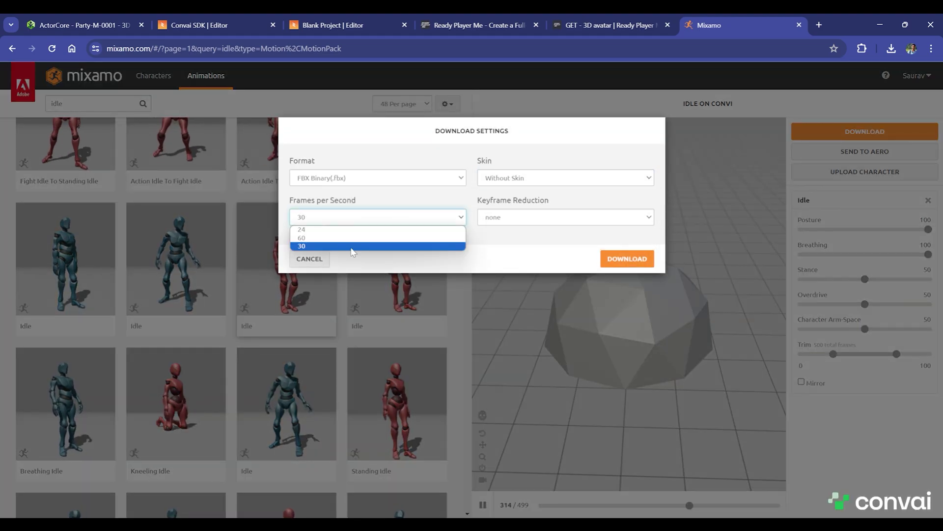
pyautogui.click(344, 242)
pyautogui.click(627, 258)
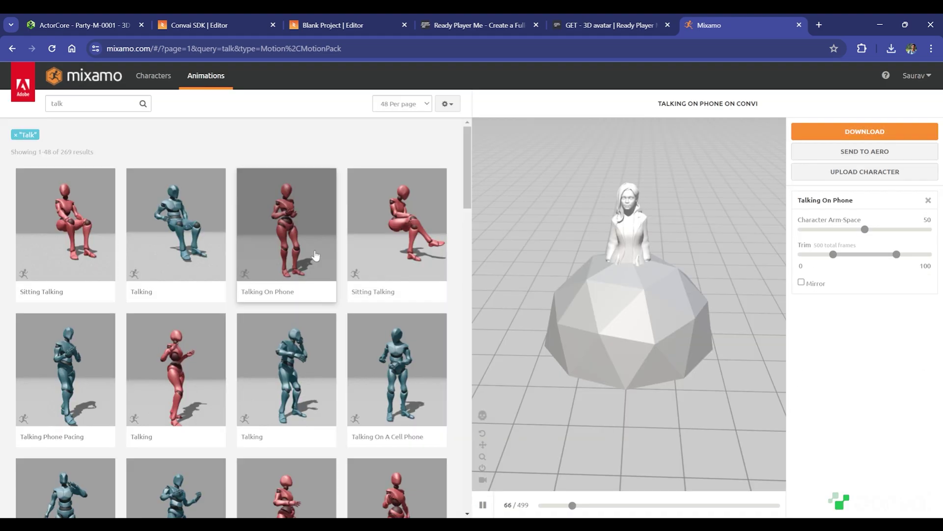
# Apply the Talking animation and download it
pyautogui.click(204, 362)
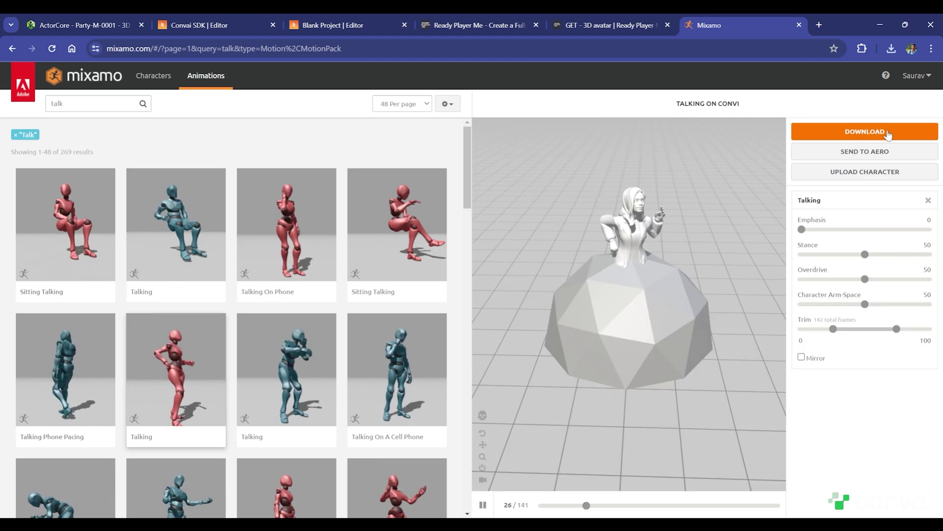
pyautogui.click(889, 133)
pyautogui.click(624, 257)
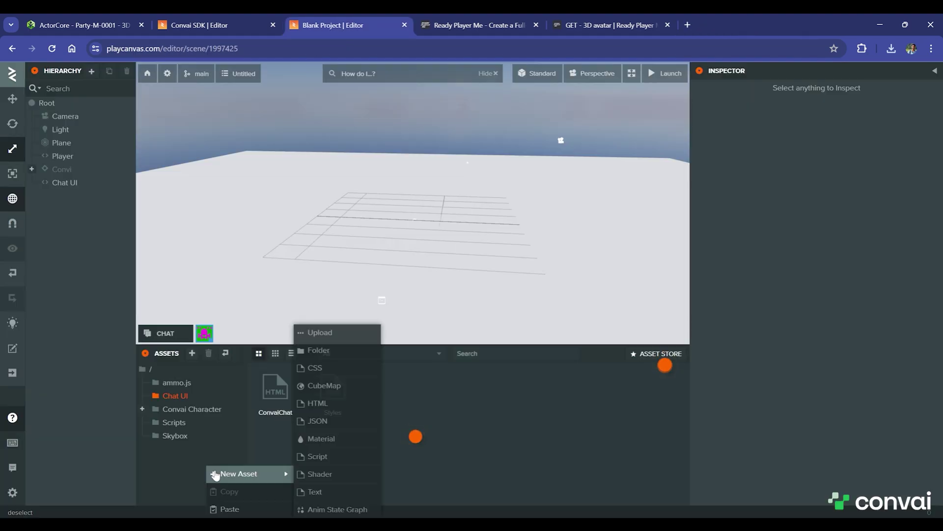
# Create an asset folder named 'Random Character details'
pyautogui.click(322, 348)
pyautogui.doubleClick(277, 412)
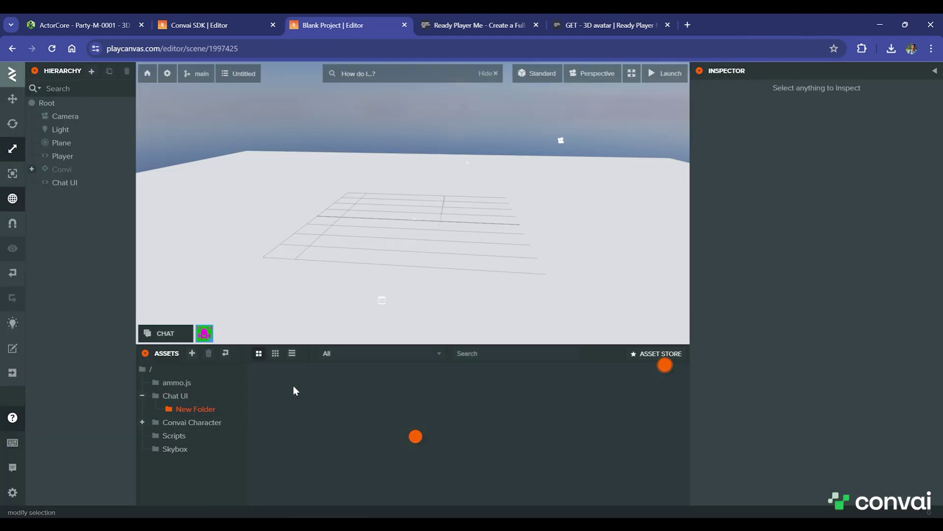
pyautogui.click(191, 409)
pyautogui.click(786, 104)
pyautogui.write('Random Character det')
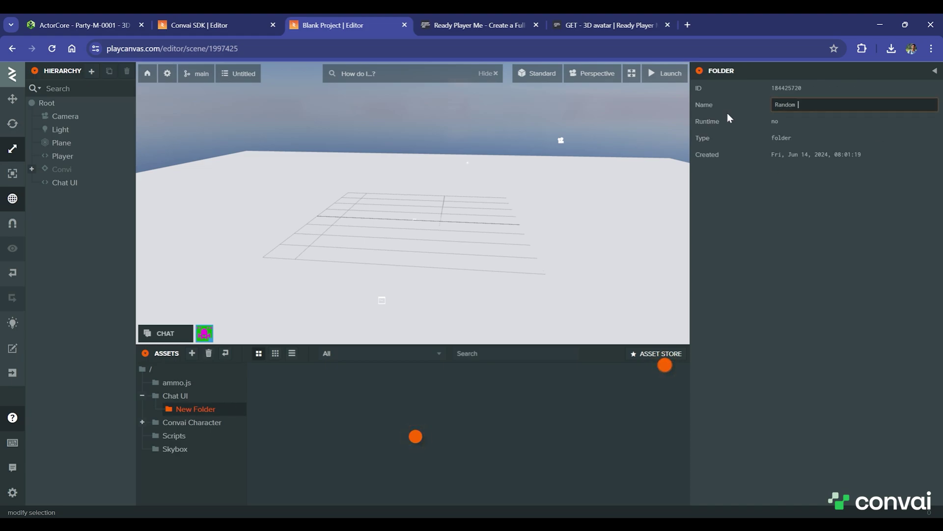
pyautogui.write('ails')
pyautogui.press('Return')
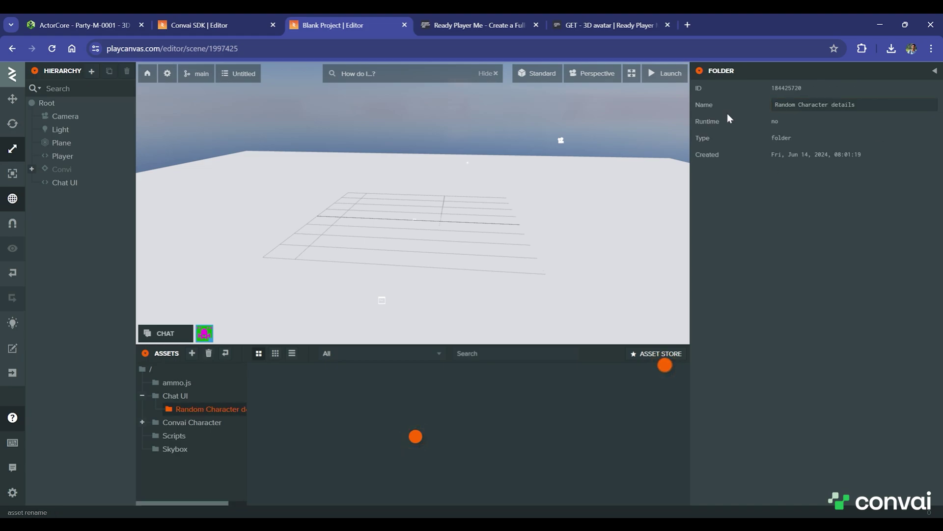
# Upload the avatar, Idle and Talking files into the folder and place the avatar in the scene
pyautogui.rightClick(389, 411)
pyautogui.moveTo(417, 415)
pyautogui.click(492, 330)
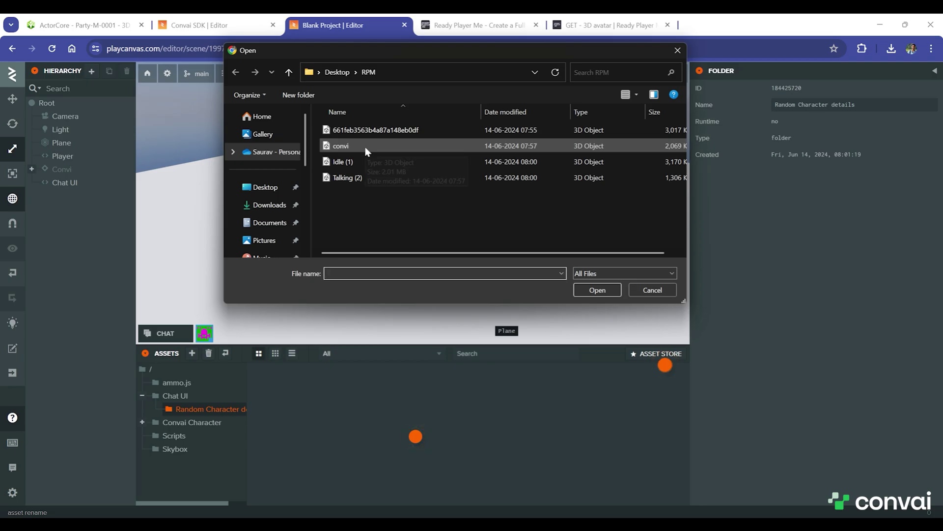
pyautogui.click(374, 129)
pyautogui.keyDown('ctrl'); pyautogui.click(354, 162); pyautogui.keyUp('ctrl')
pyautogui.keyDown('ctrl'); pyautogui.click(352, 178); pyautogui.keyUp('ctrl')
pyautogui.click(597, 290)
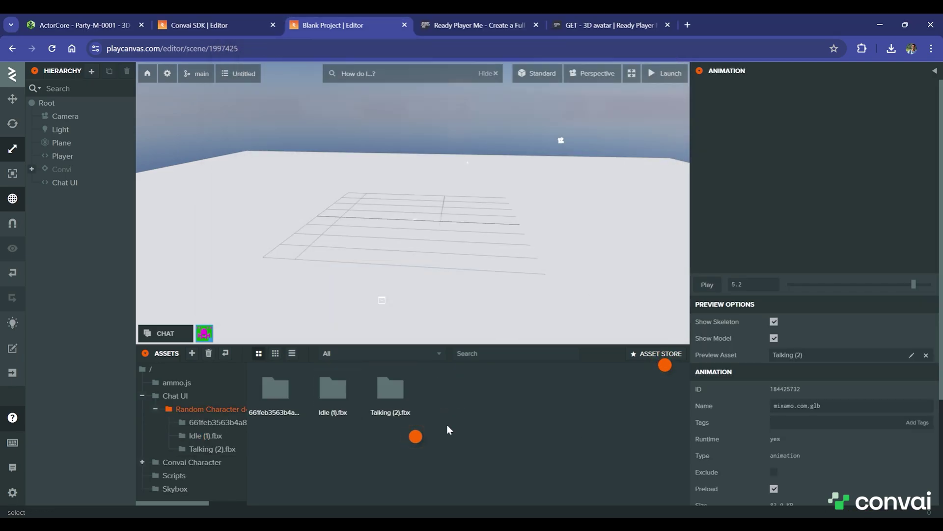
pyautogui.click(218, 423)
pyautogui.moveTo(276, 405); pyautogui.dragTo(532, 263)
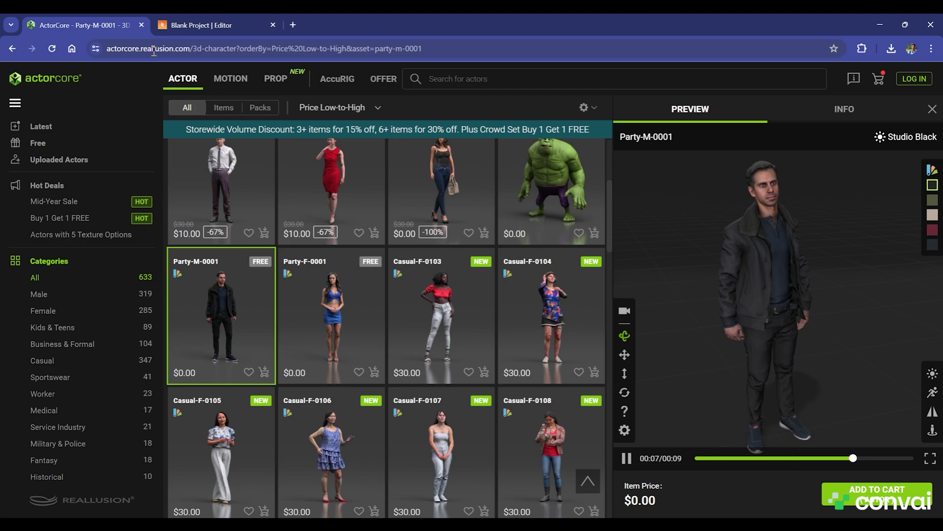
# Add Party-M-0001 to the cart and download it for Blender with Original texture size
pyautogui.click(865, 491)
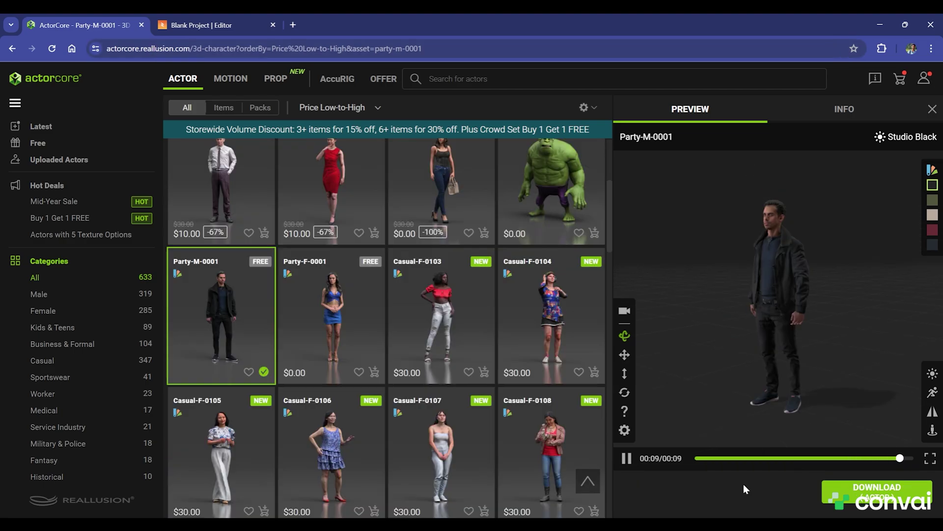
pyautogui.click(852, 501)
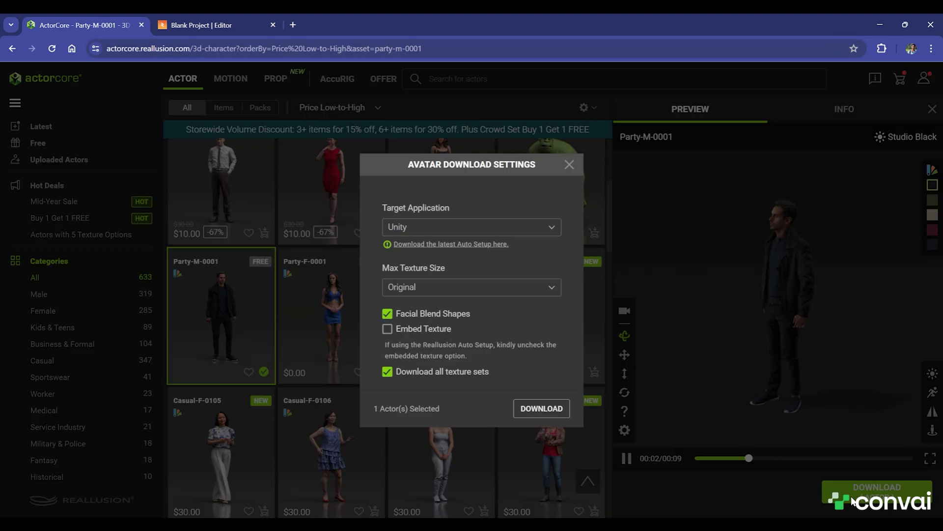
pyautogui.click(442, 233)
pyautogui.scroll(-2, 432, 324)
pyautogui.click(427, 352)
pyautogui.click(423, 291)
pyautogui.click(401, 309)
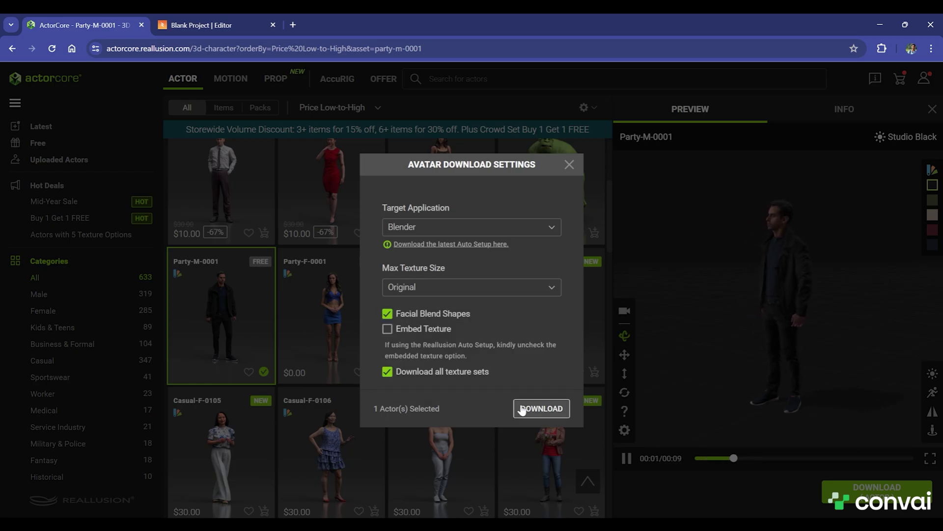
pyautogui.click(541, 409)
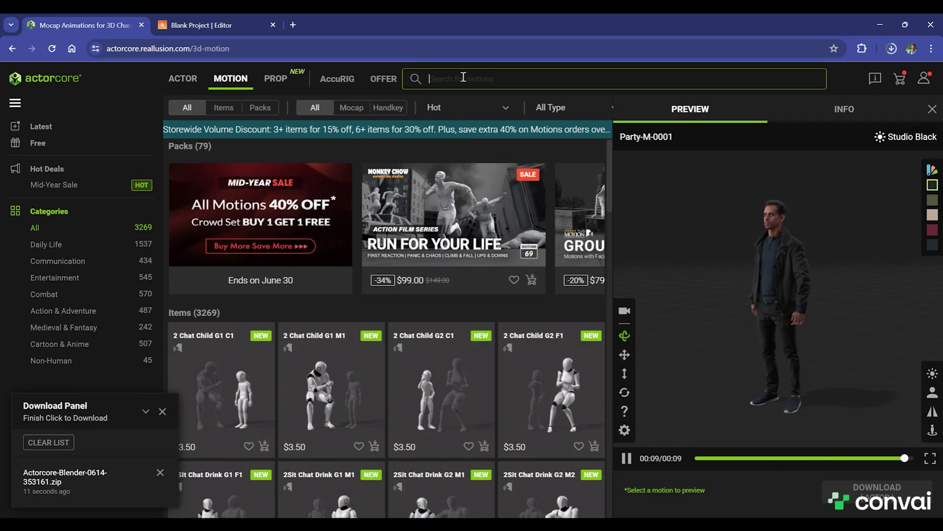
# Search the motions for 'idle' and add a free Idle motion to the cart
pyautogui.write('idle')
pyautogui.press('Return')
pyautogui.click(332, 388)
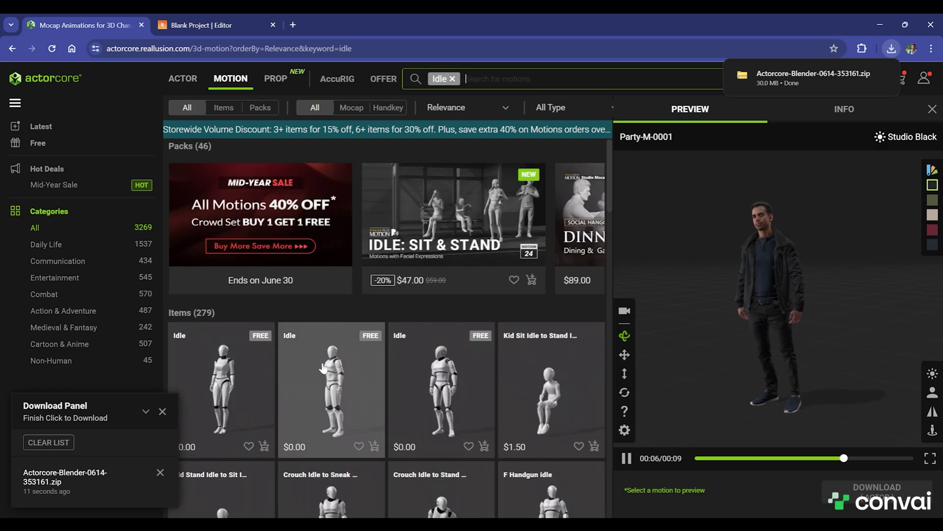
pyautogui.click(883, 507)
# Download the Idle motion retargeted to Party-M-0001, motion only, for Blender at 60 FPS
pyautogui.click(883, 506)
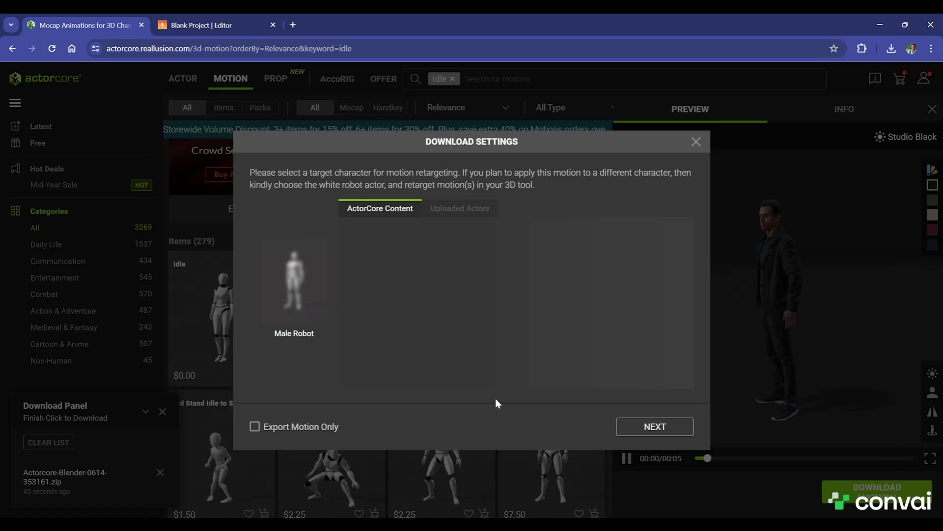
pyautogui.click(503, 290)
pyautogui.click(688, 427)
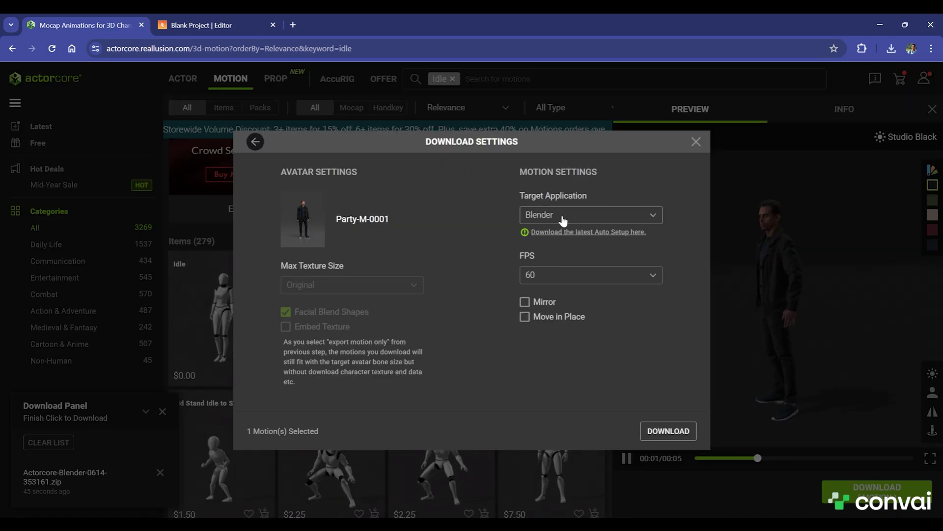
pyautogui.click(664, 431)
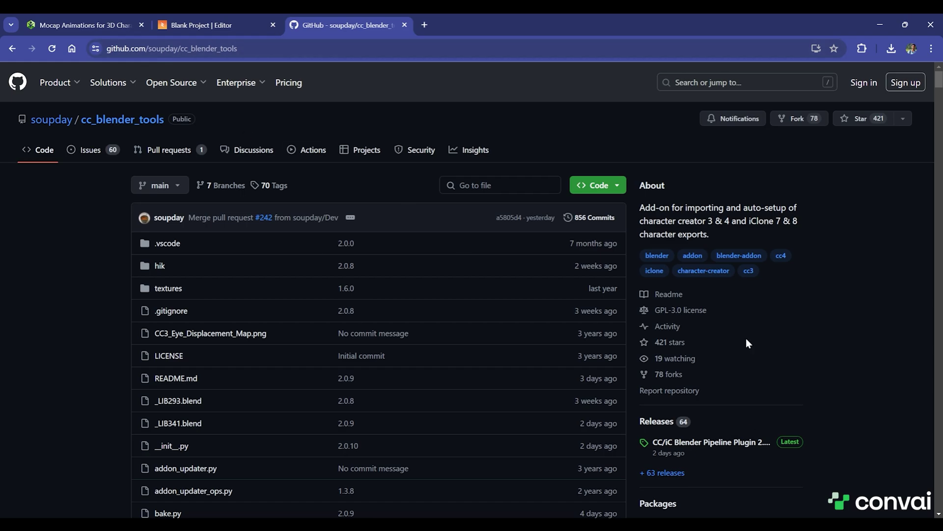
# Open the cc_blender_tools 2.0.9 release and scroll down to its Source code assets
pyautogui.click(707, 442)
pyautogui.scroll(-4, 208, 387)
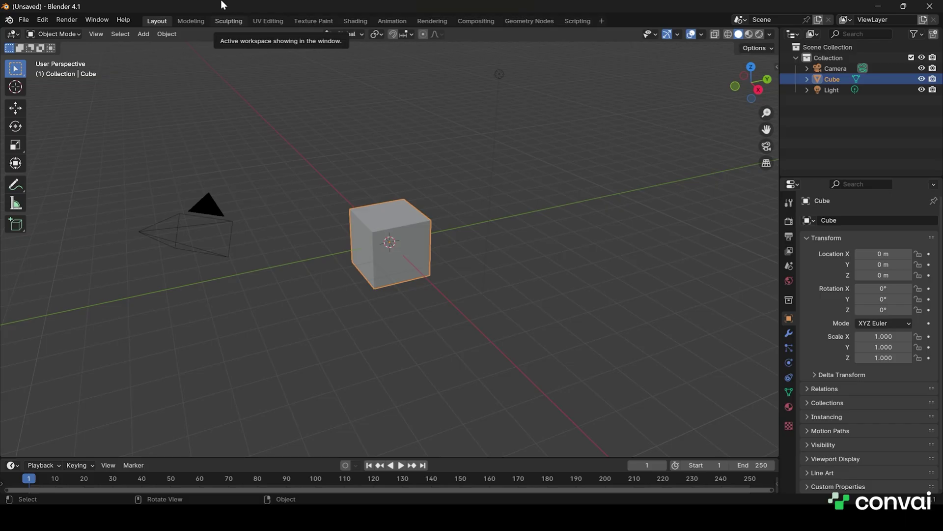
# Filter the add-on preferences by 'cc' to verify both CC/iC add-ons, then show the N sidebar
pyautogui.click(43, 20)
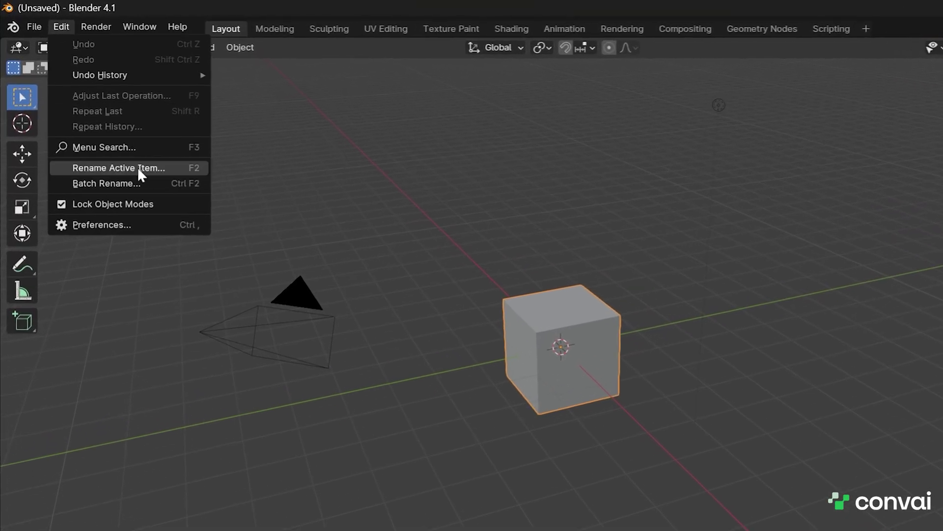
pyautogui.click(100, 161)
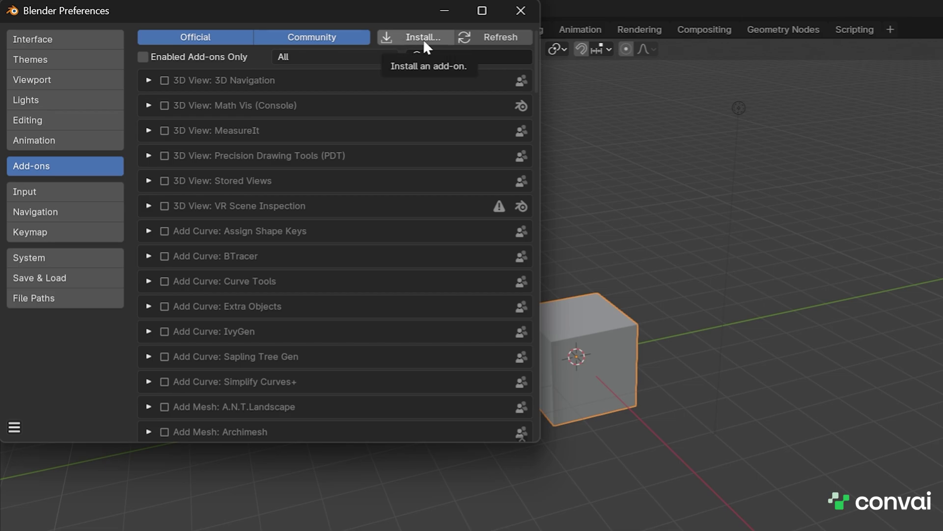
pyautogui.click(454, 58)
pyautogui.write('cc')
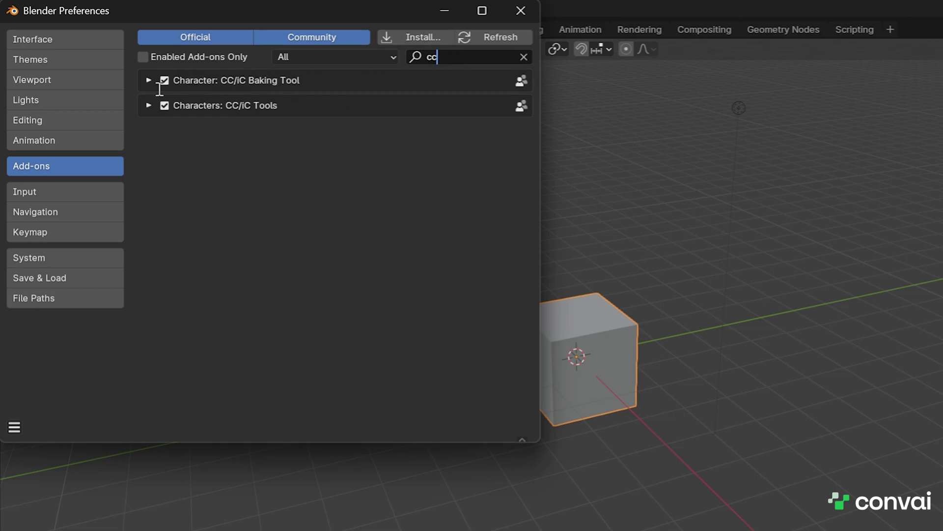
pyautogui.press('n')
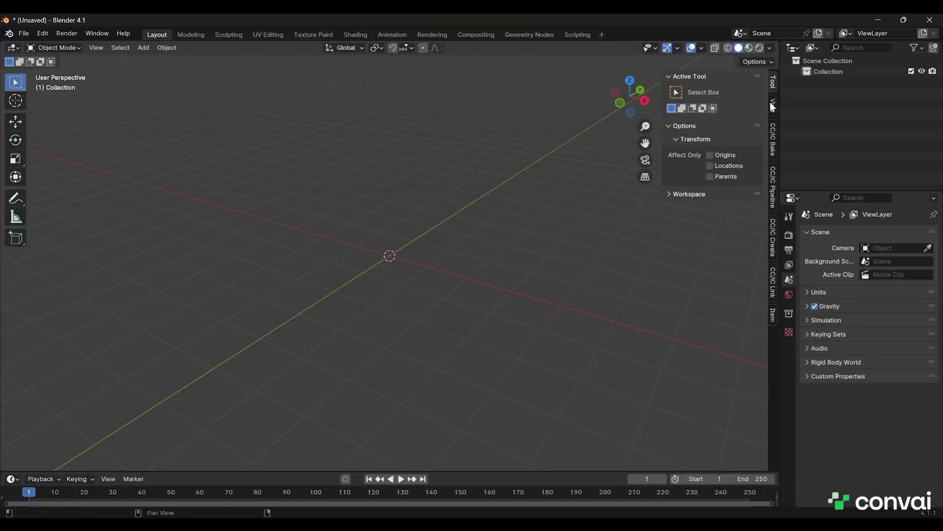
# Import party-m-0001 and set its material to Opaque blend mode with Alpha Clip shadows
pyautogui.click(775, 194)
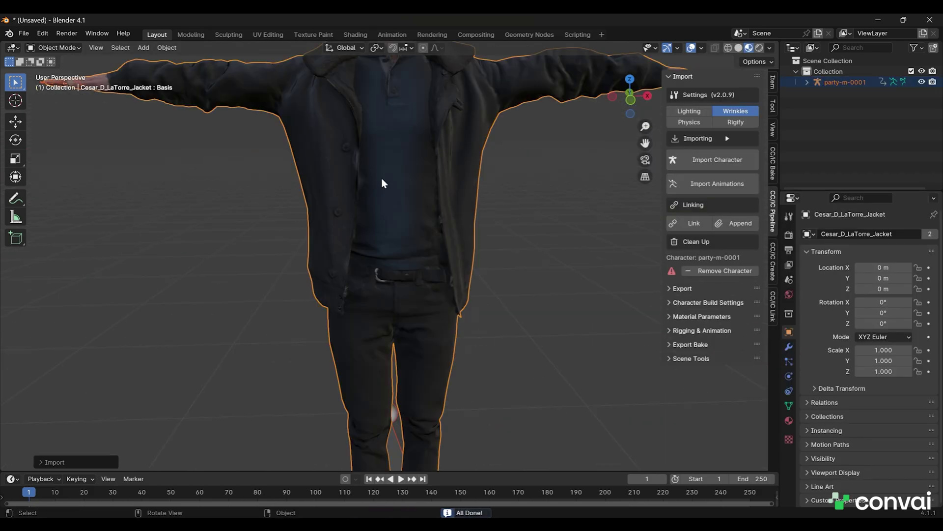
pyautogui.click(392, 253)
pyautogui.click(789, 420)
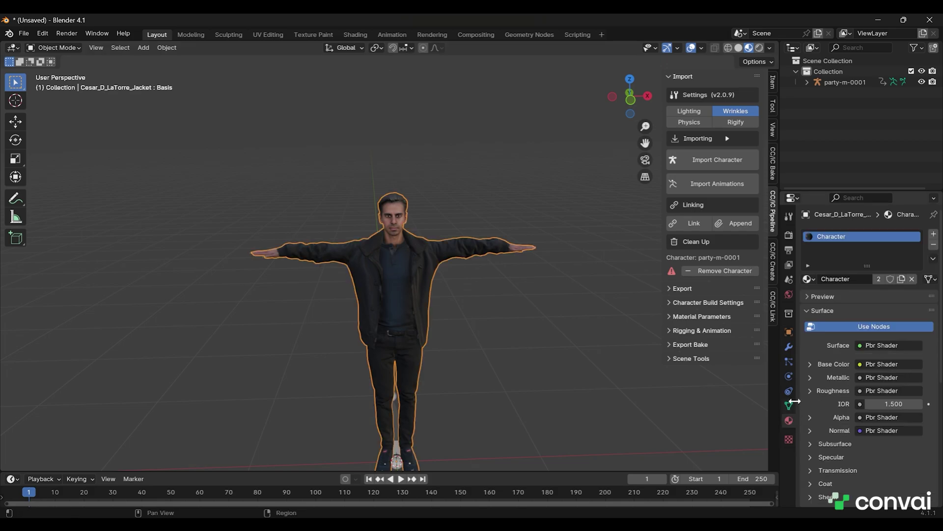
pyautogui.scroll(-5, 830, 418)
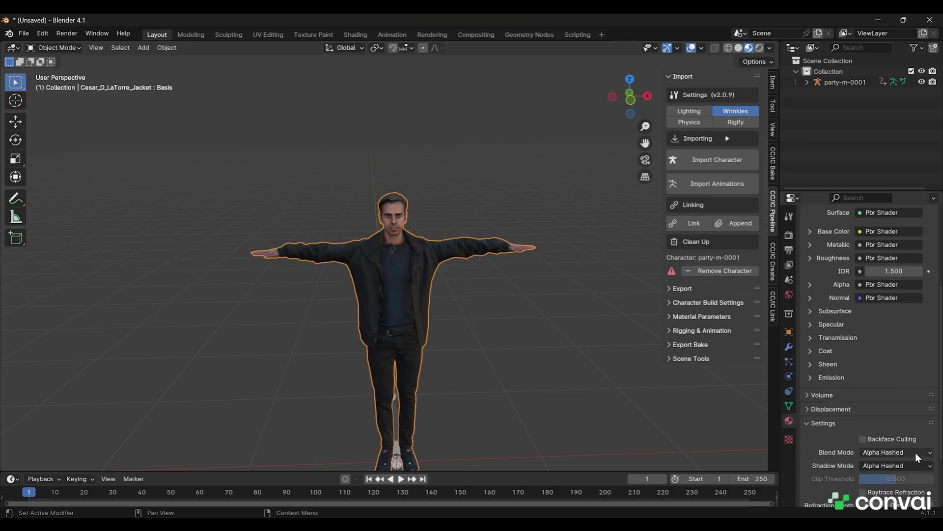
pyautogui.click(891, 456)
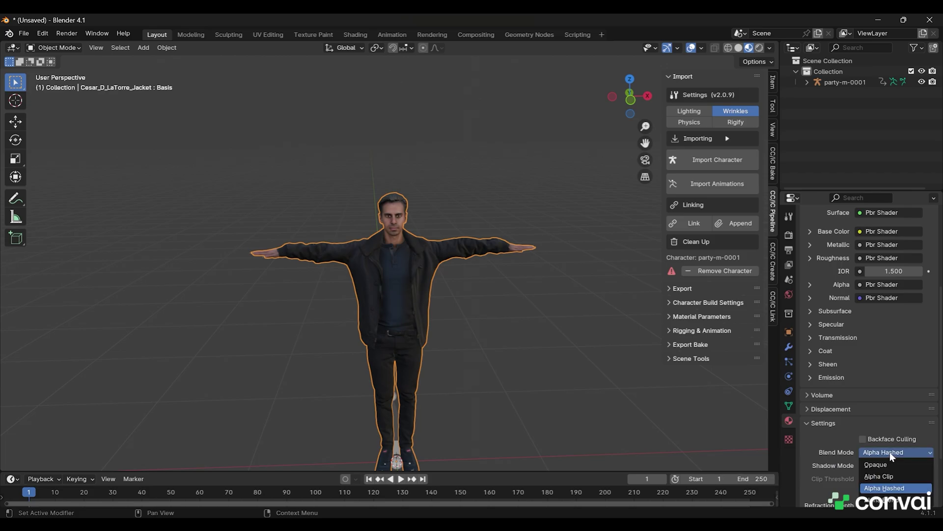
pyautogui.click(890, 465)
pyautogui.click(887, 467)
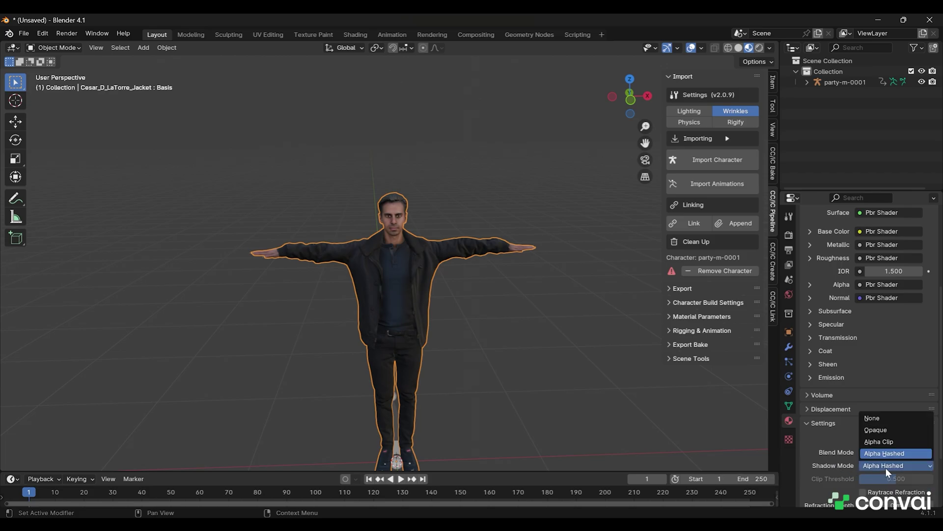
pyautogui.click(890, 443)
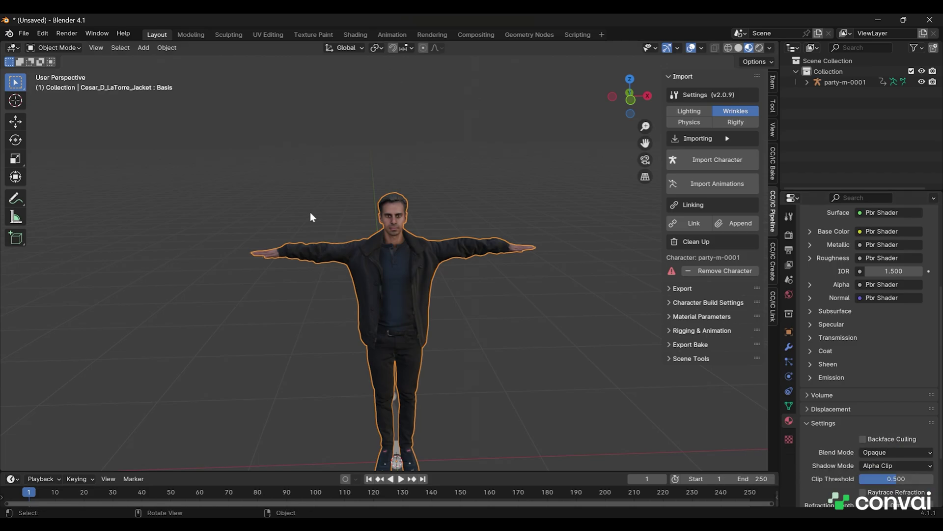
# Select the whole character and start exporting it as glTF 2.0
pyautogui.scroll(2, 373, 214)
pyautogui.scroll(-3, 457, 231)
pyautogui.moveTo(478, 252); pyautogui.dragTo(429, 256, button='middle')
pyautogui.press('a')
pyautogui.click(23, 33)
pyautogui.moveTo(87, 198)
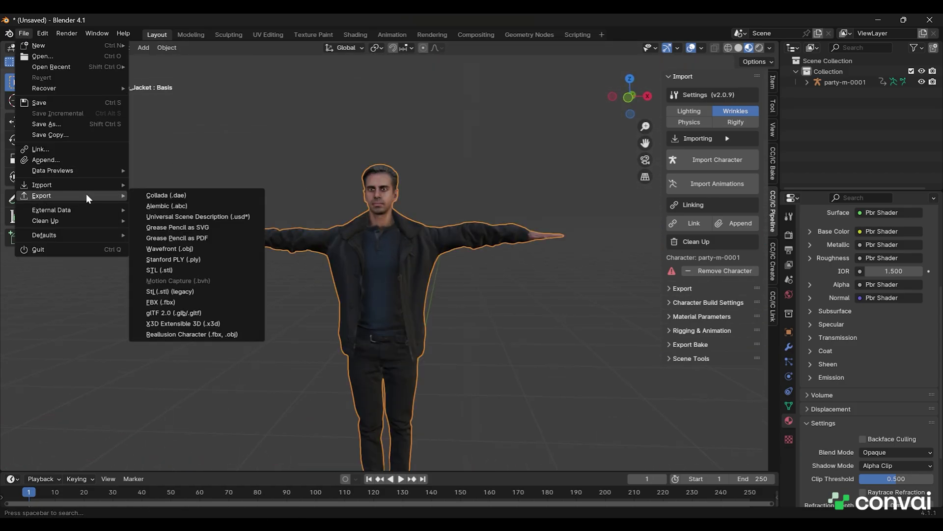
pyautogui.click(216, 312)
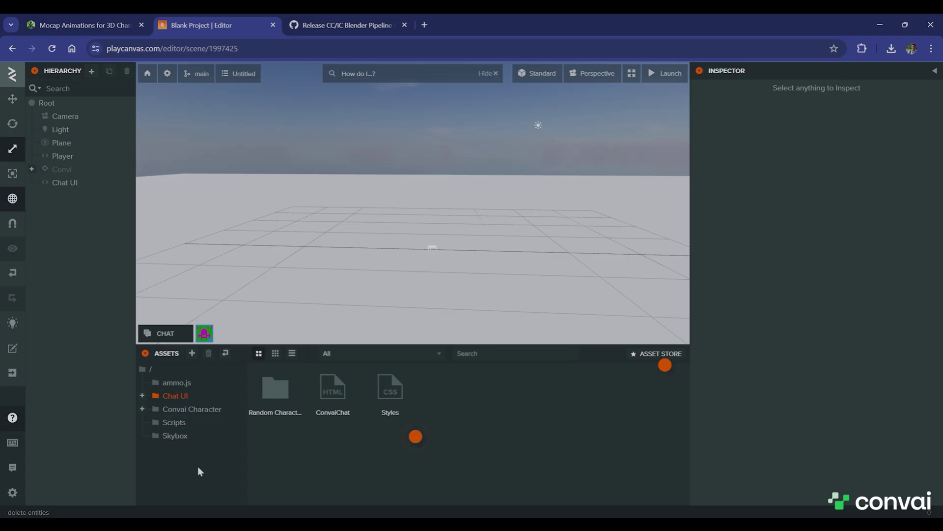
# Create an assets folder named 'Nikhil assets' and open it
pyautogui.rightClick(197, 466)
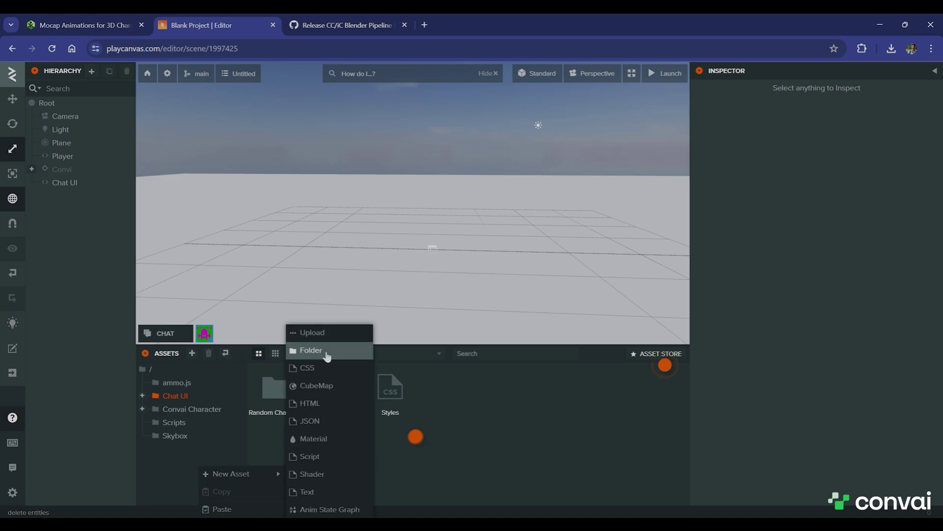
pyautogui.click(168, 449)
pyautogui.write('Nik')
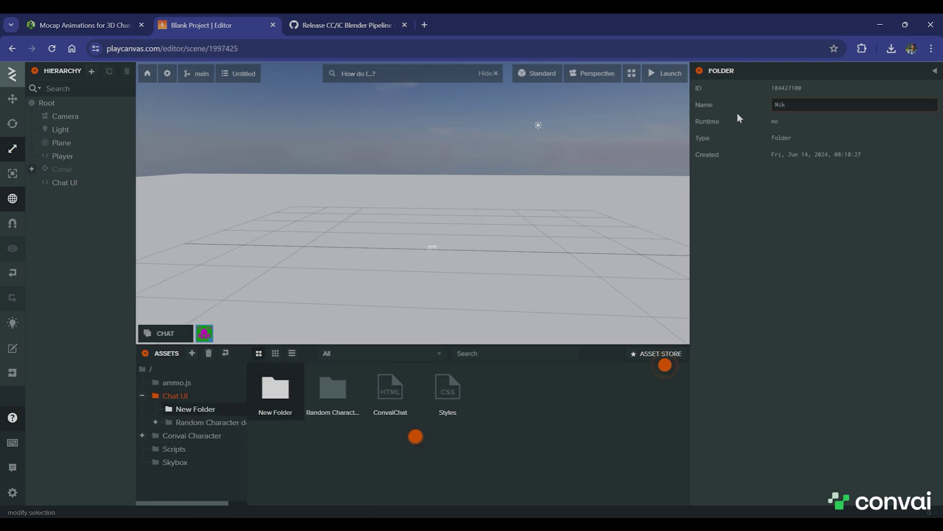
pyautogui.write('hil assets')
pyautogui.press('Return')
pyautogui.doubleClick(273, 390)
# Upload the exported character .glb into the 'Nikhil assets' folder
pyautogui.rightClick(366, 395)
pyautogui.moveTo(392, 396)
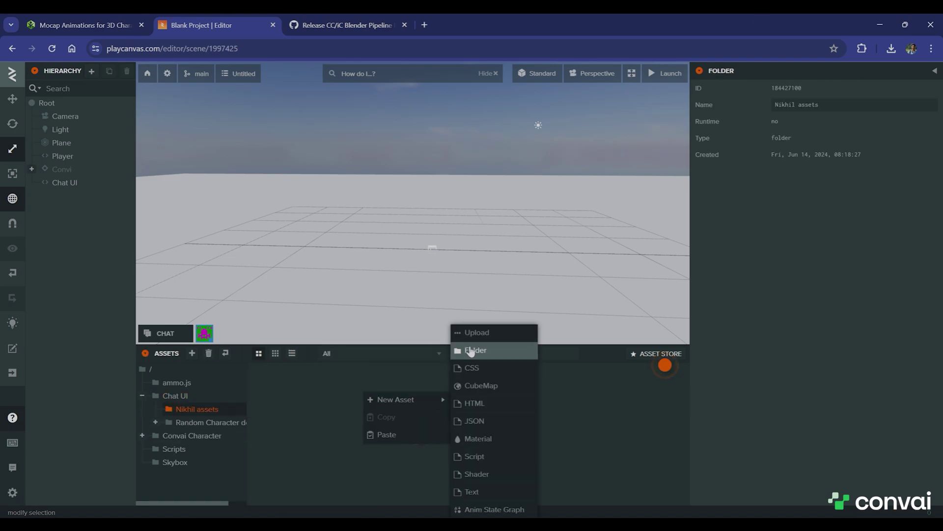
pyautogui.click(479, 350)
pyautogui.doubleClick(380, 146)
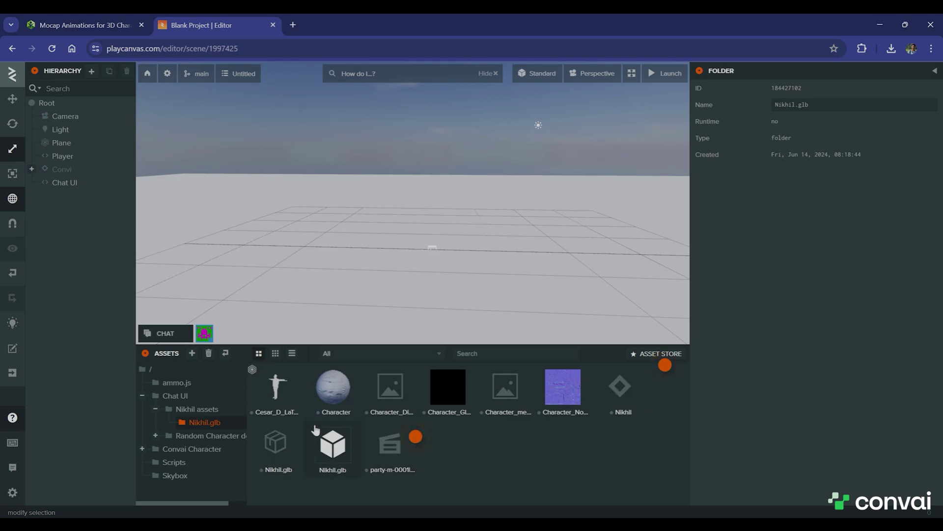
# Drag the character template into the viewport to place it in the scene
pyautogui.moveTo(636, 416); pyautogui.dragTo(471, 216)
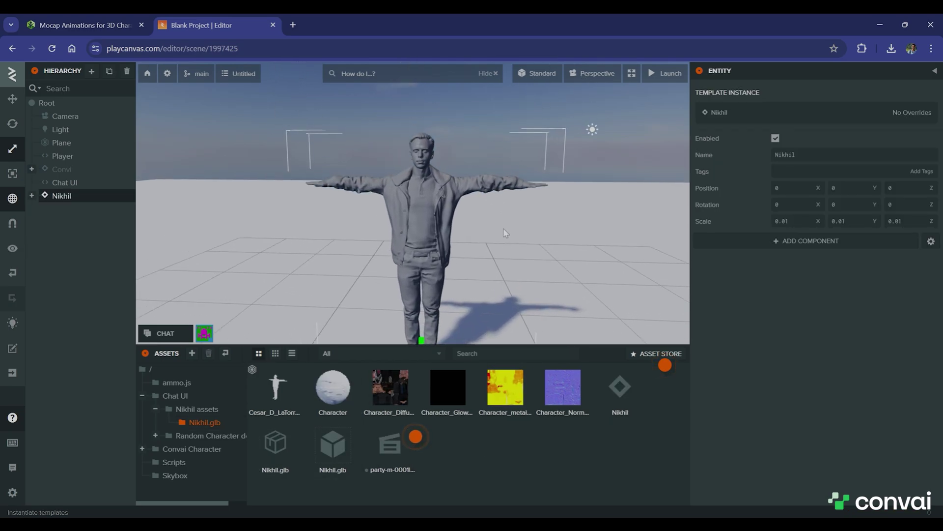
pyautogui.scroll(2, 471, 218)
pyautogui.scroll(-5, 472, 221)
pyautogui.scroll(6, 472, 227)
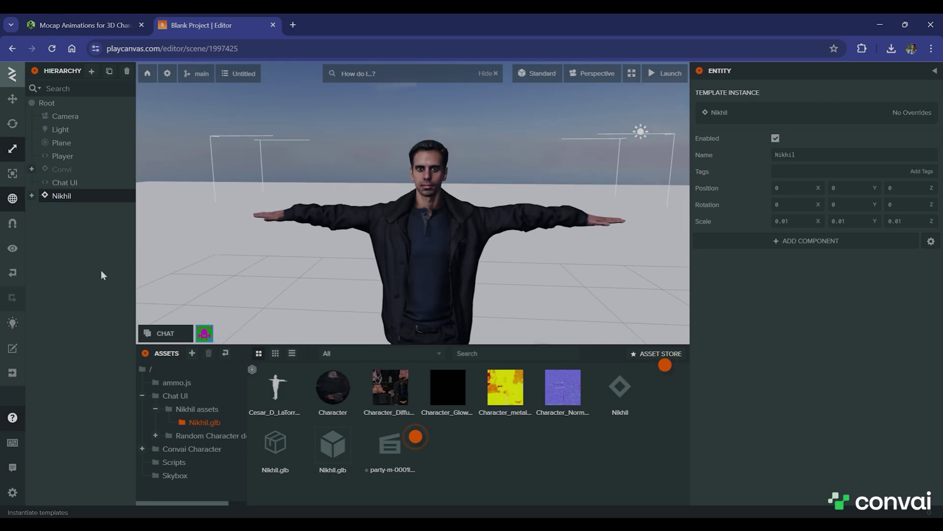
pyautogui.click(197, 409)
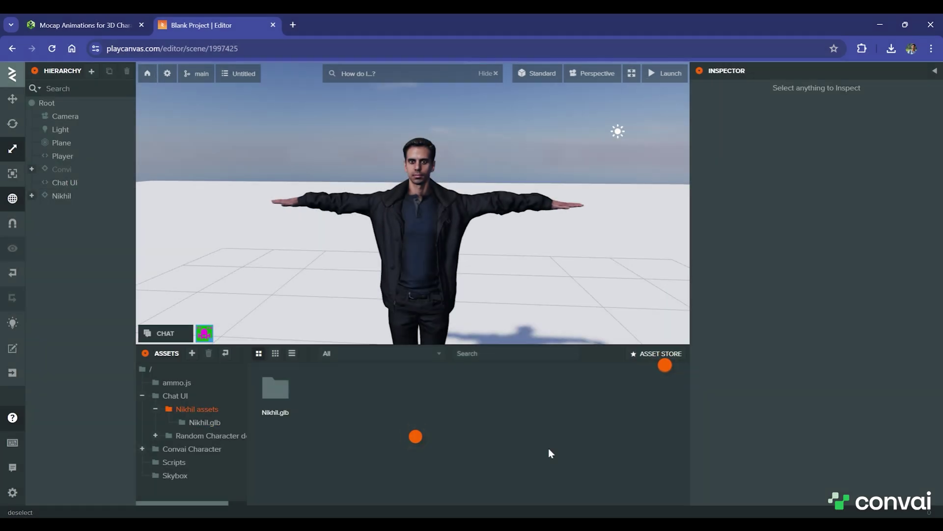
pyautogui.scroll(-5, 442, 216)
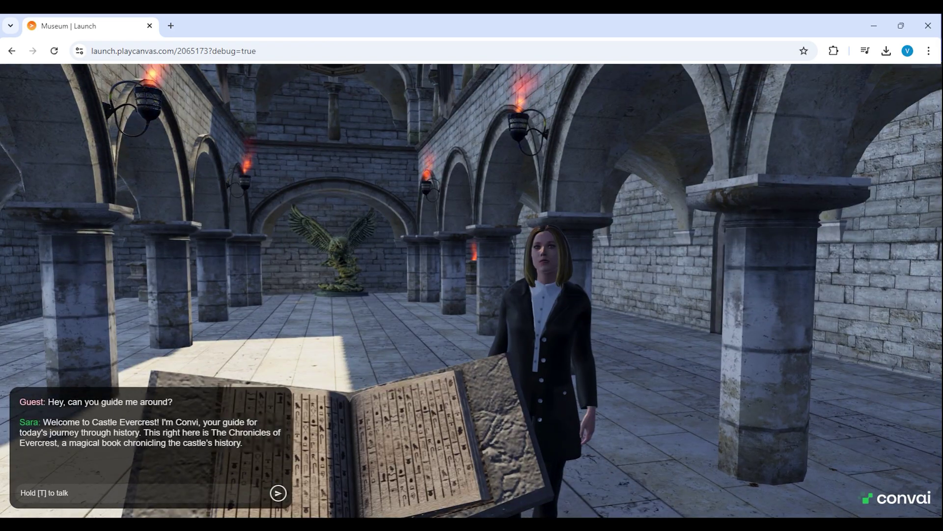
# Walk toward the eagle statue in the museum demo with W
pyautogui.press('w')
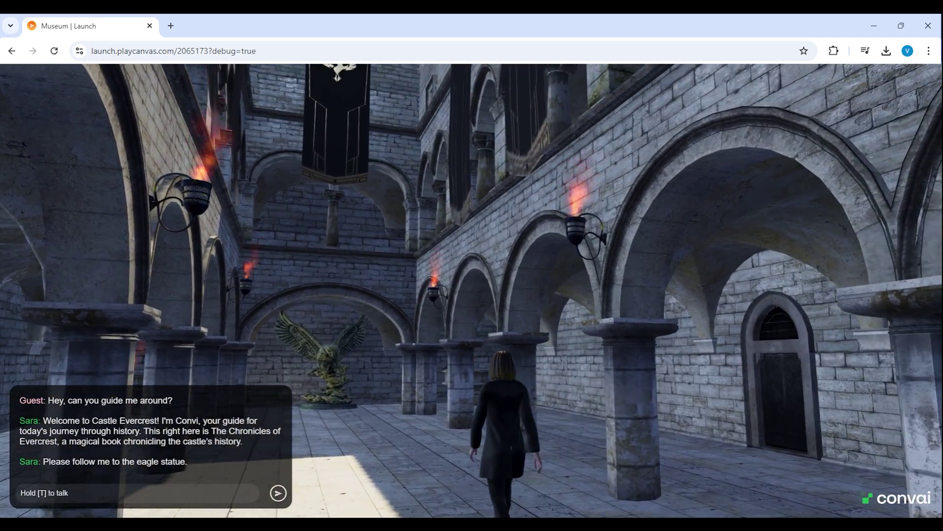
pyautogui.press('w')
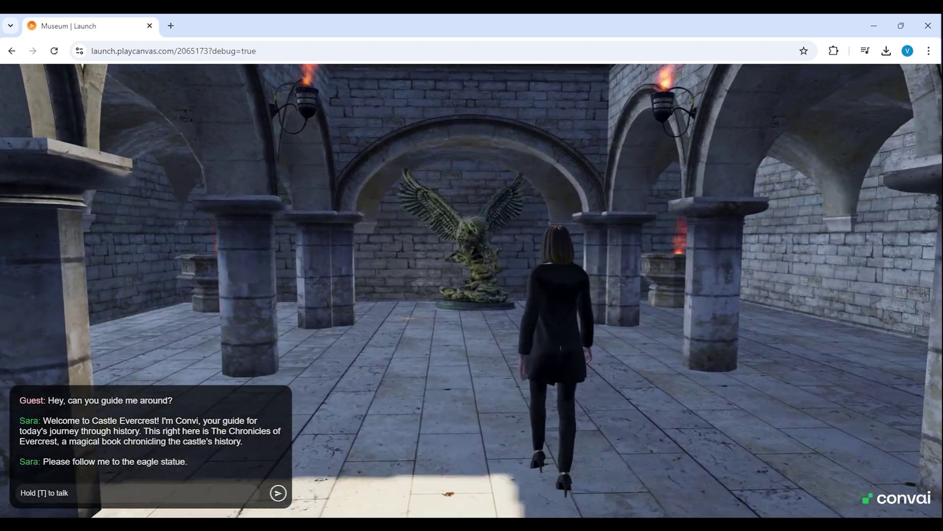
pyautogui.press('w')
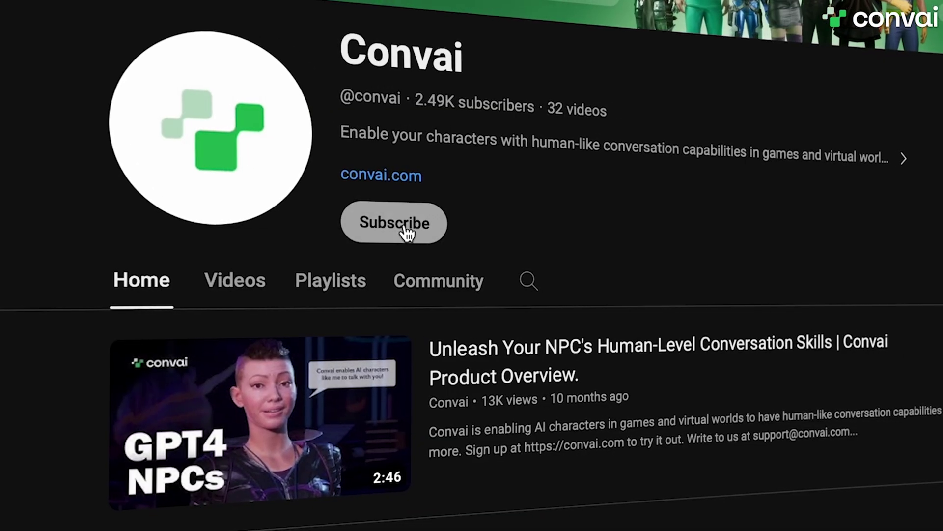
# Subscribe to Convai with All notifications, then enter 'Awesome Convai User' as the Discord display name
pyautogui.click(407, 234)
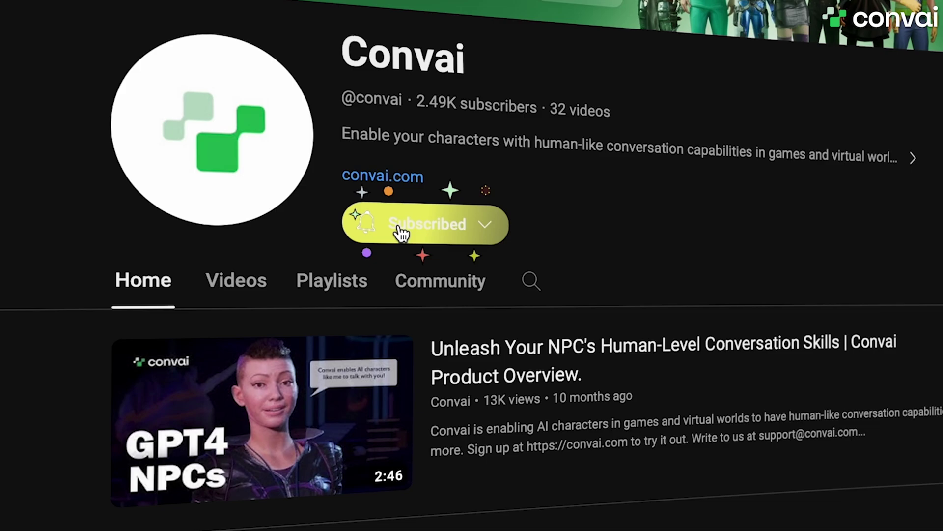
pyautogui.click(396, 231)
pyautogui.click(404, 273)
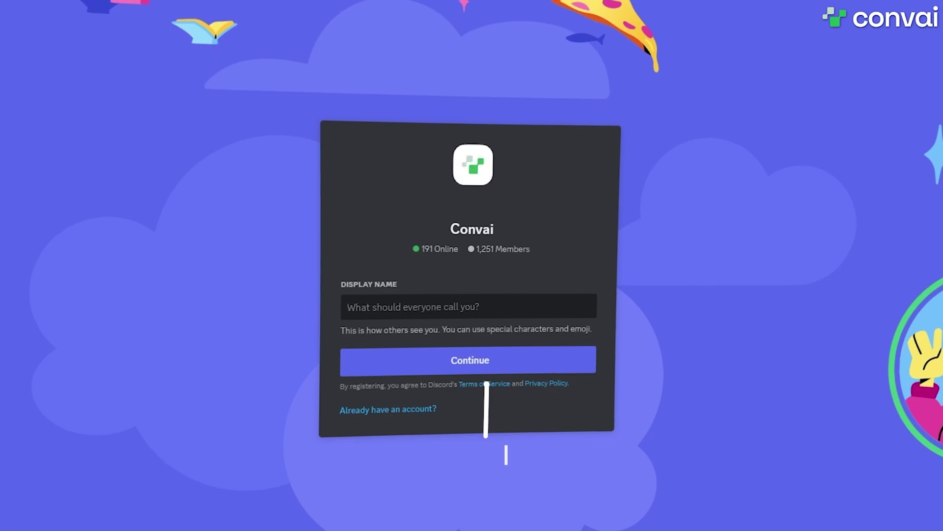
pyautogui.write('Aw')
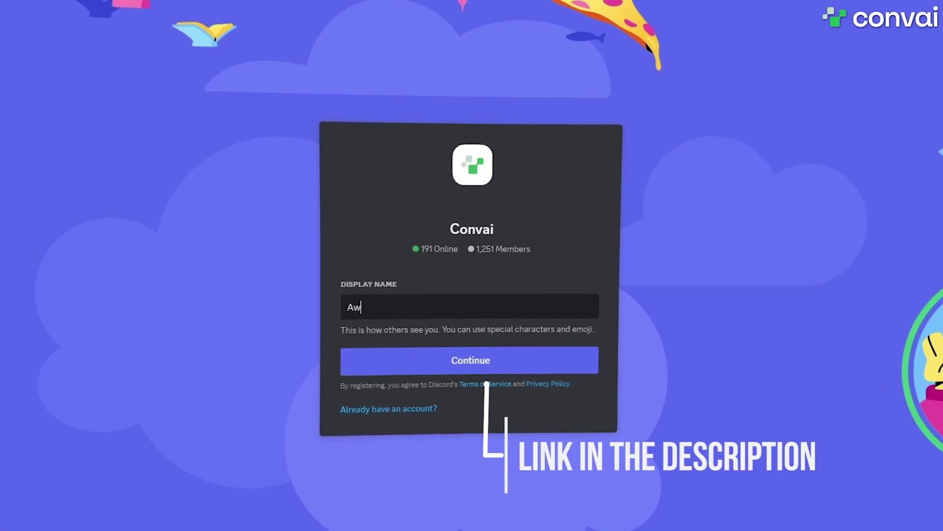
pyautogui.write('esome Convai User')
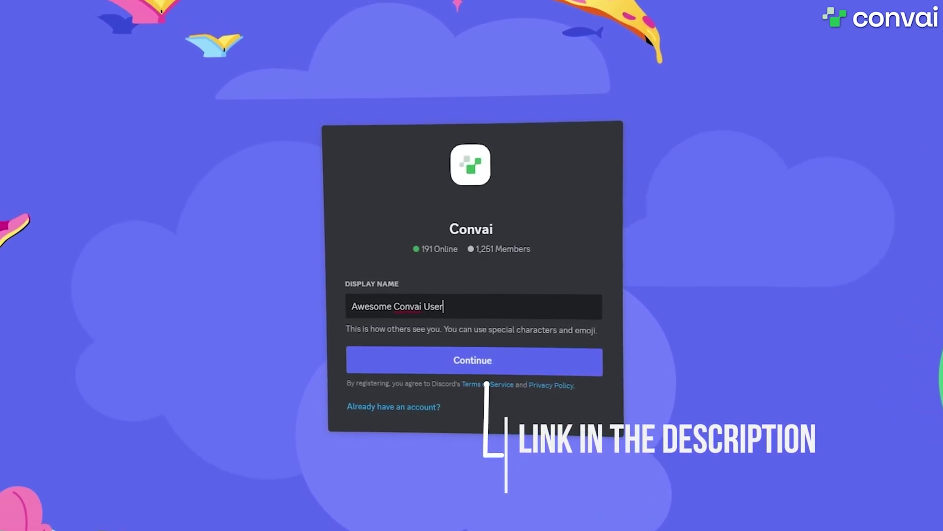